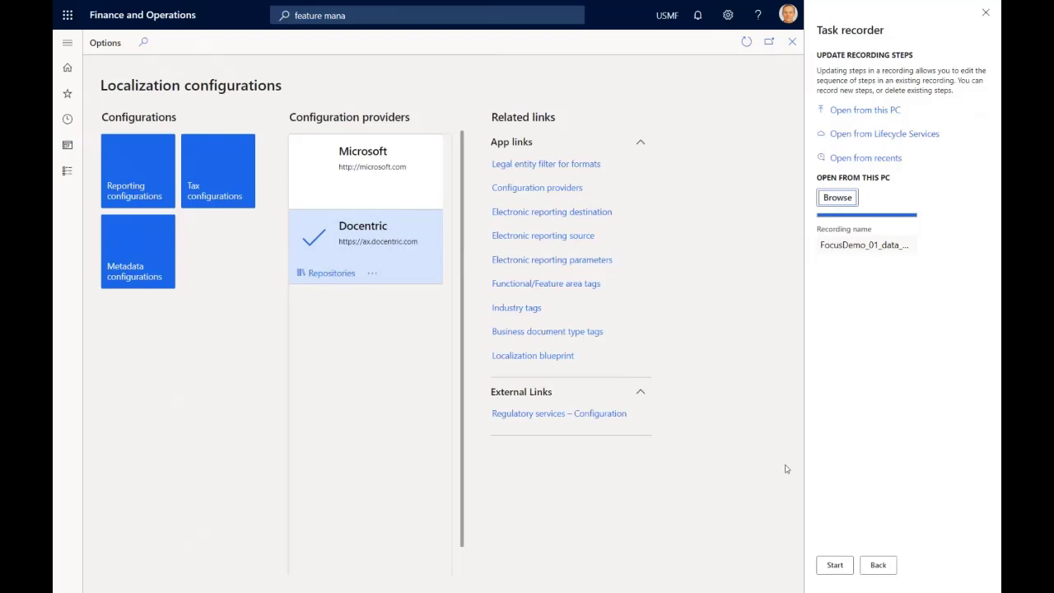
# Step: Start the FocusDemo_01_data_model recording and replay its first three pending steps, ending at the reporting configurations
pyautogui.click(834, 565)
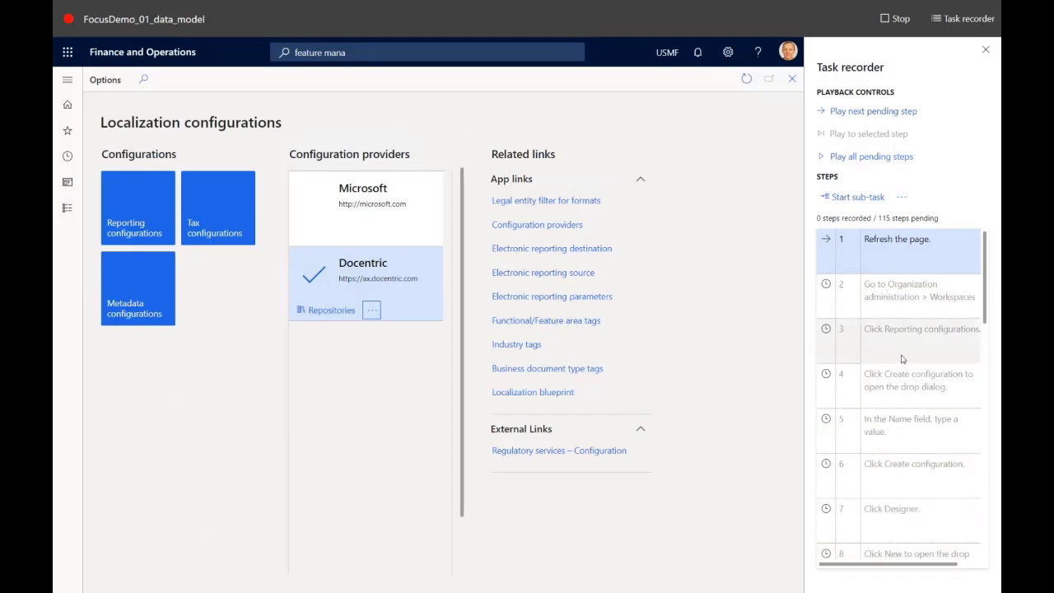
pyautogui.click(862, 114)
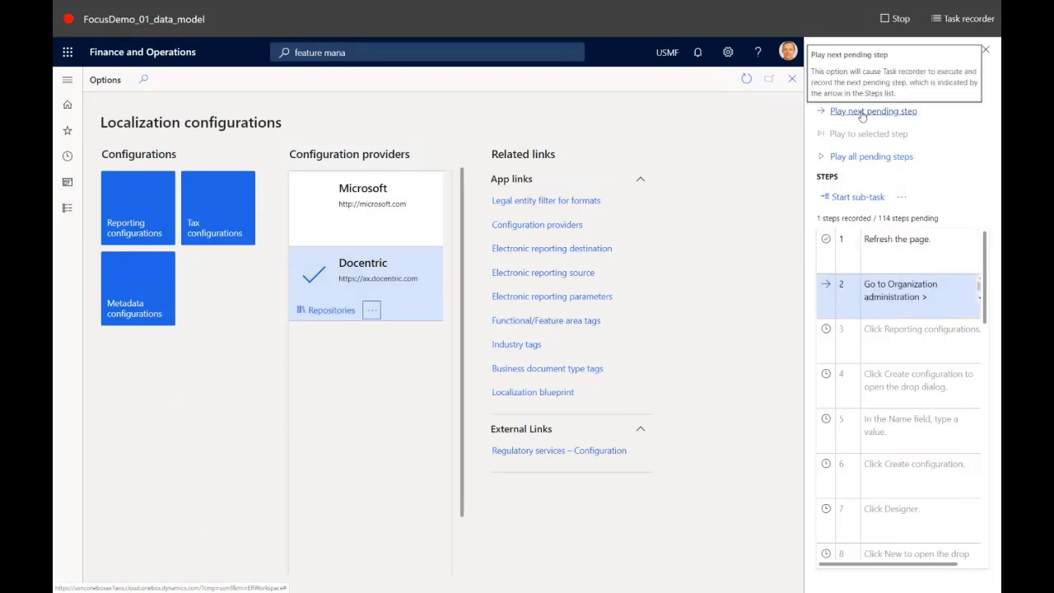
pyautogui.click(862, 114)
pyautogui.click(862, 114)
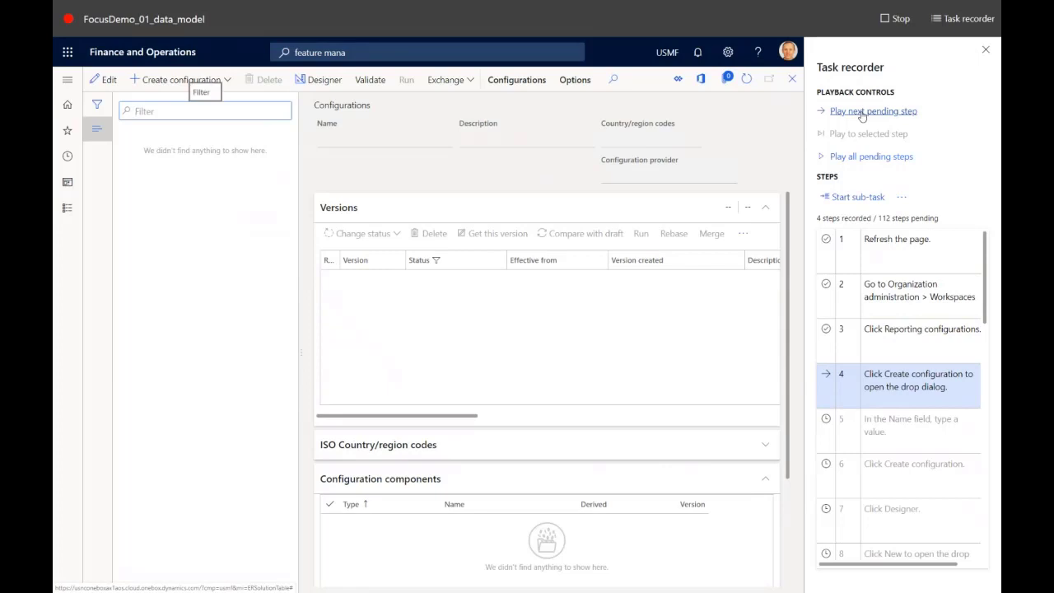
# Step: Replay the recorded steps one at a time to create a root configuration named Simplified payments model
pyautogui.click(862, 114)
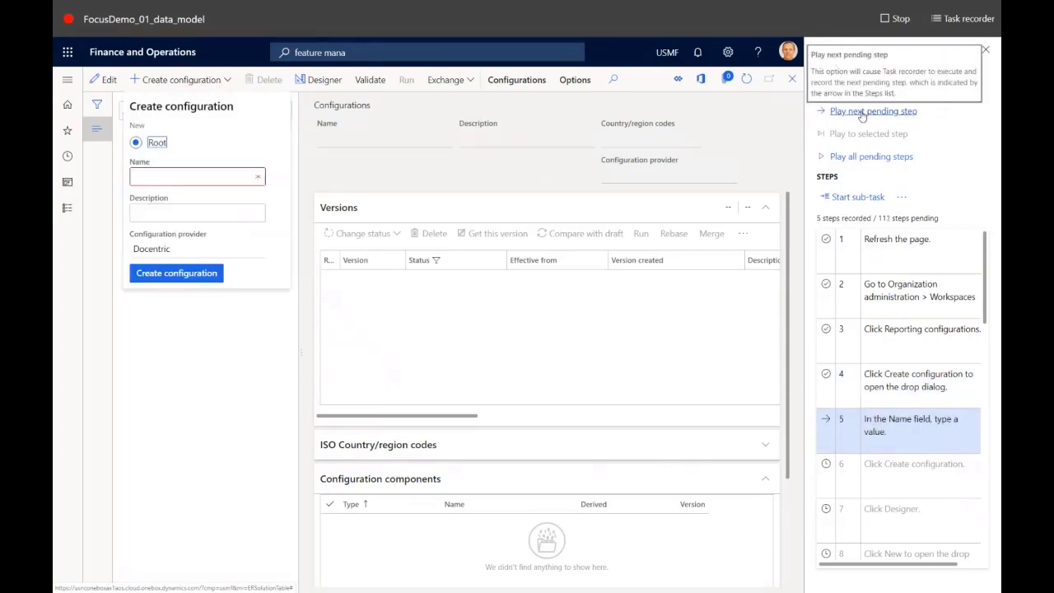
pyautogui.click(862, 114)
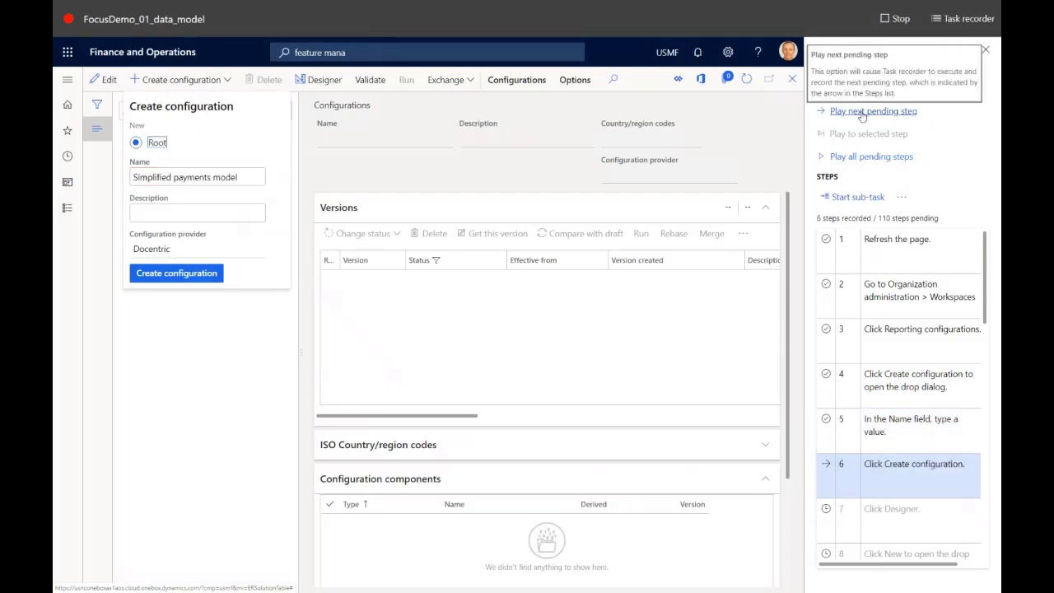
pyautogui.click(862, 112)
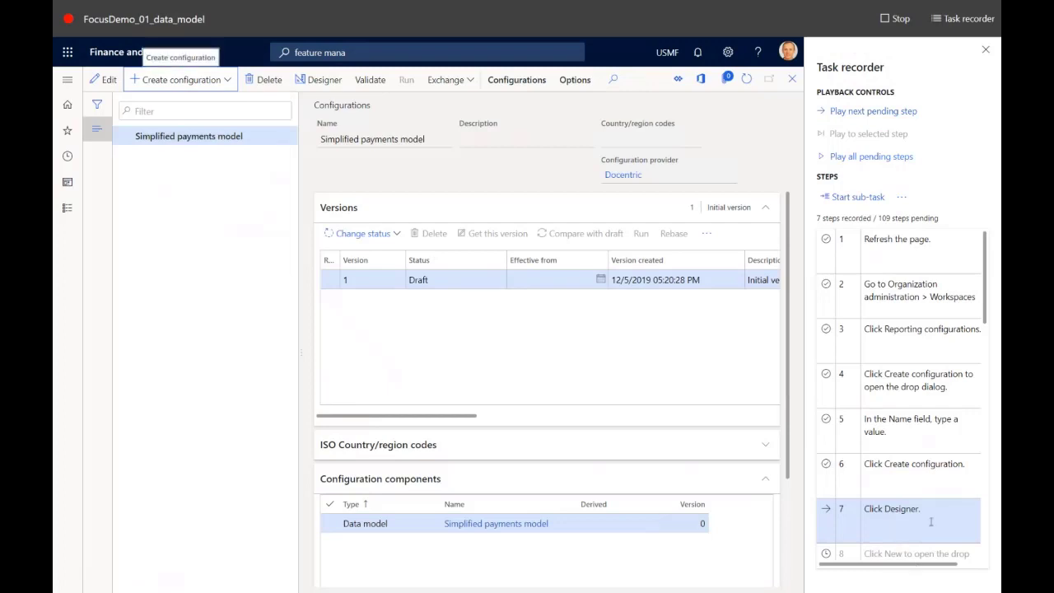
# Step: Replay the recorded steps that open the model designer and add a model root node named Party
pyautogui.click(867, 114)
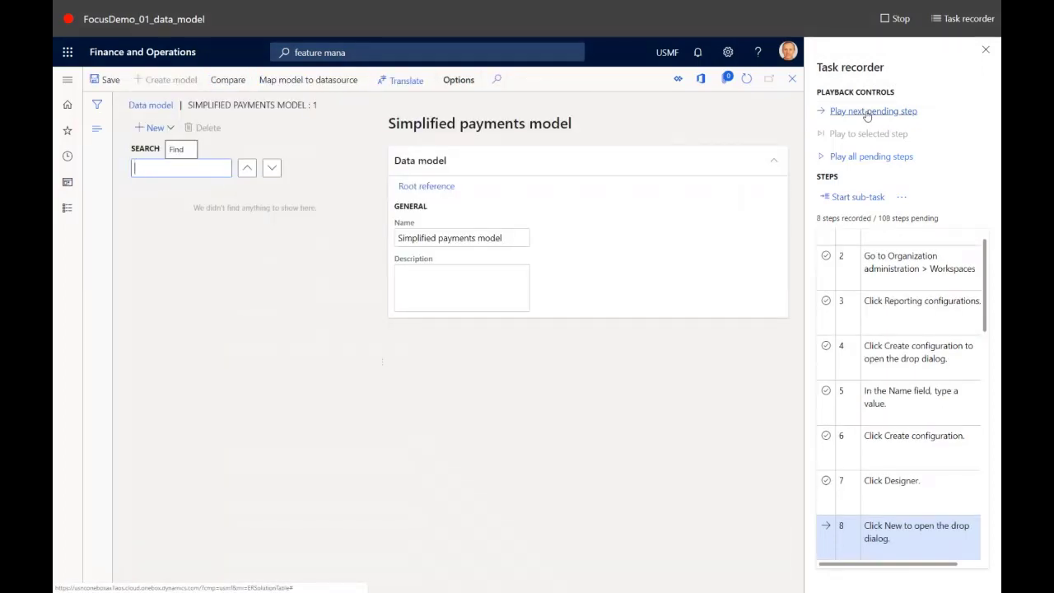
pyautogui.click(867, 114)
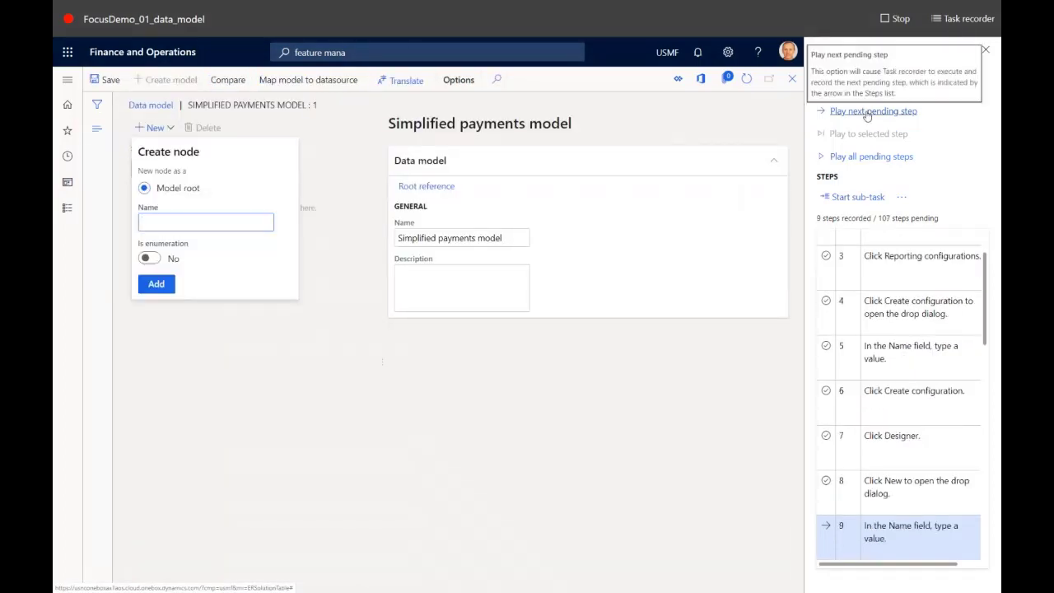
pyautogui.click(867, 113)
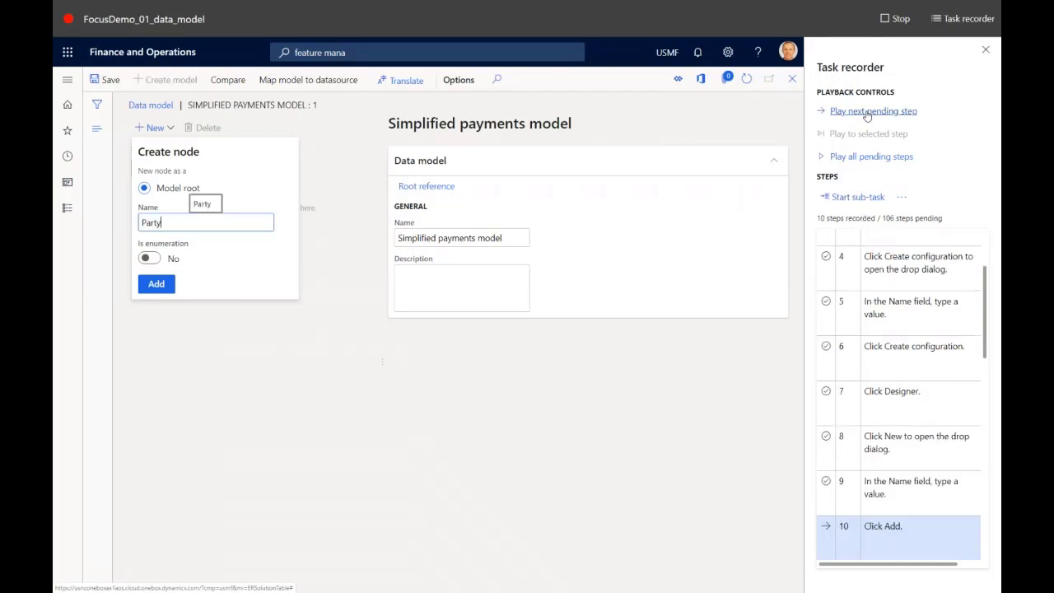
pyautogui.click(867, 114)
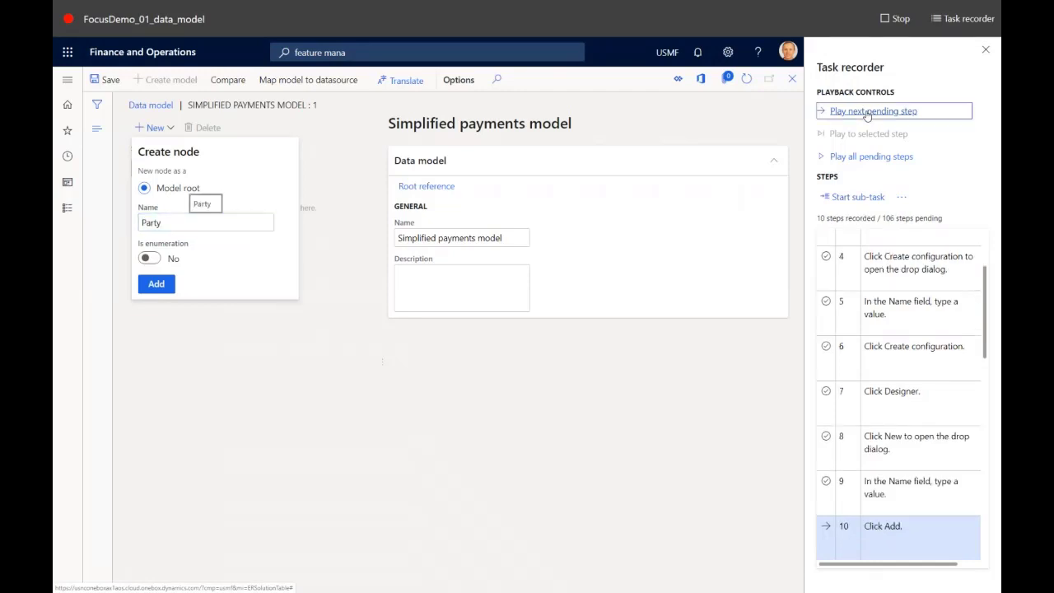
# Step: Replay the recorded steps that add a child node named Account with item type Record under Party
pyautogui.click(867, 114)
pyautogui.click(867, 114)
pyautogui.click(867, 114)
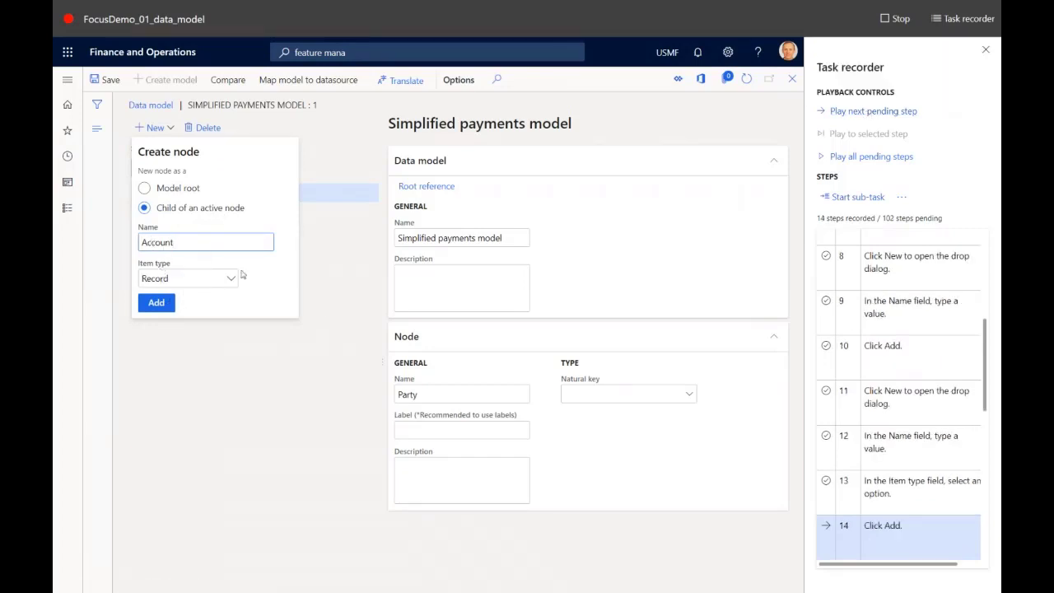
pyautogui.click(861, 112)
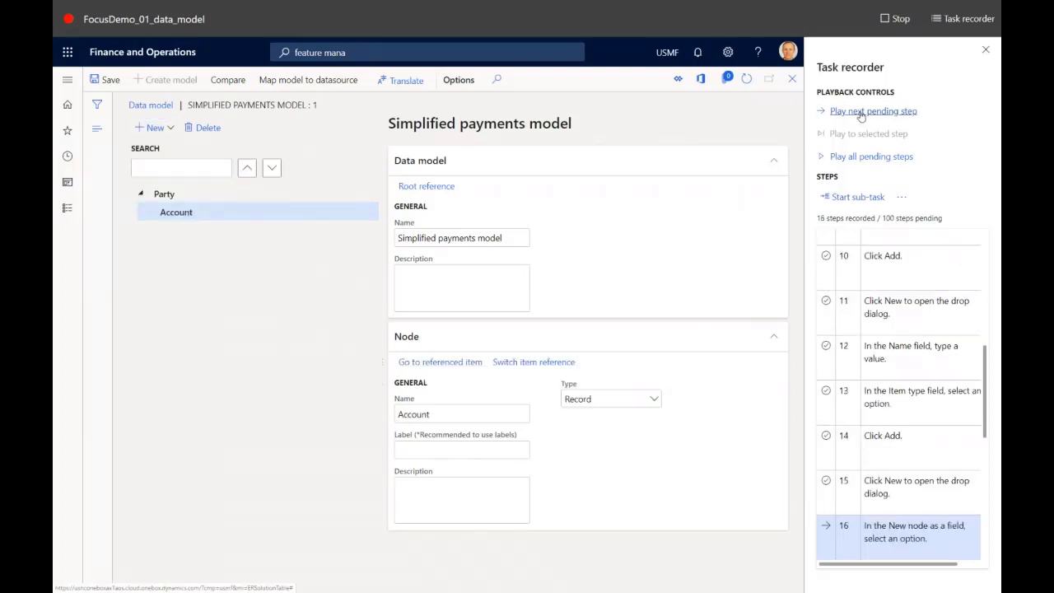
# Step: Replay the recorded steps that add the Record node Agent as a sibling of Account and reselect Party
pyautogui.click(862, 112)
pyautogui.click(862, 112)
pyautogui.click(861, 112)
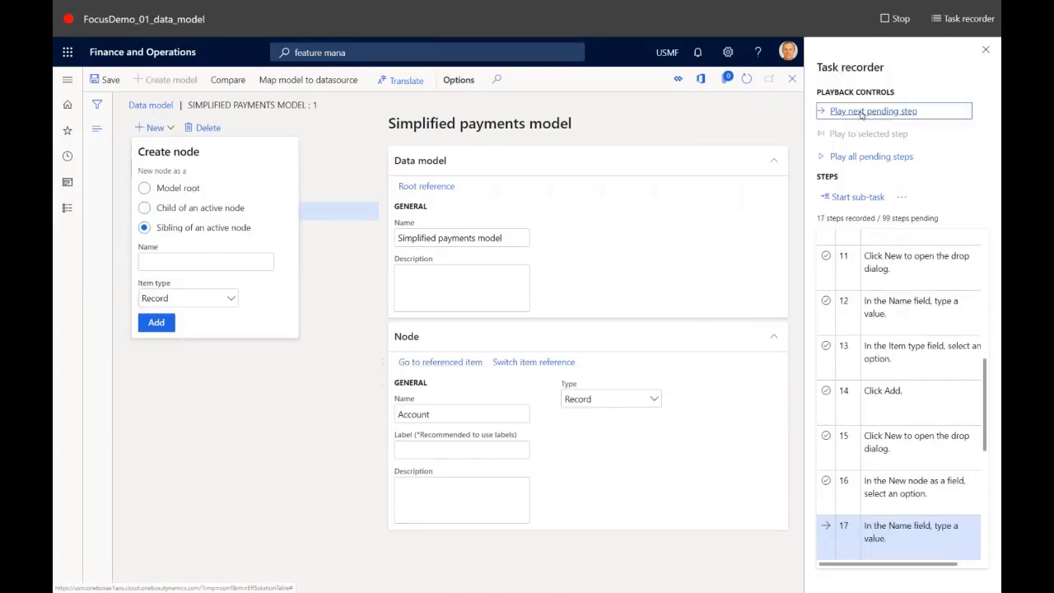
pyautogui.click(861, 112)
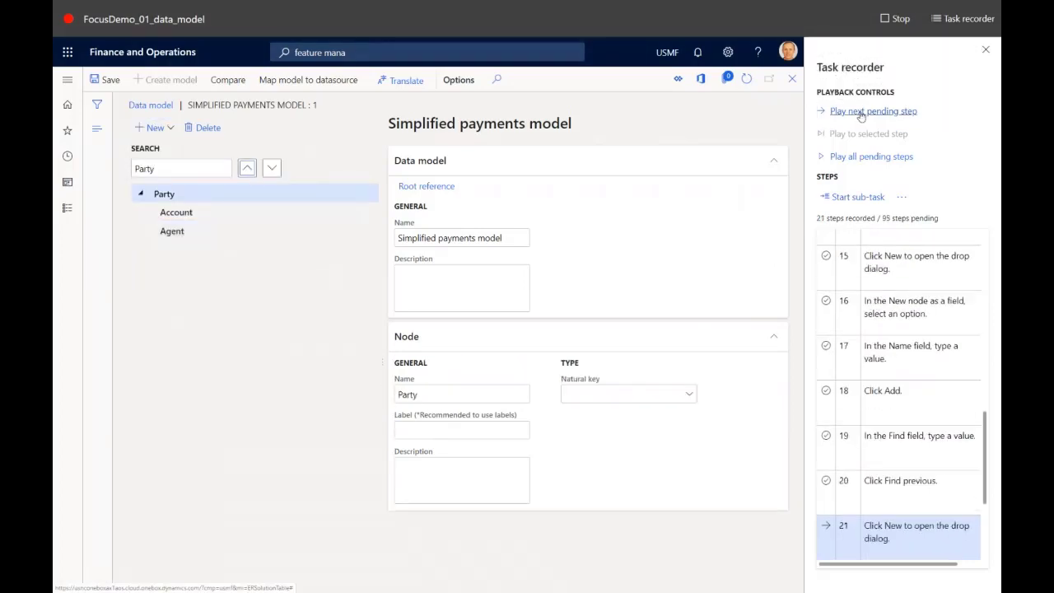
# Step: Replay the recorded steps that add a child node called Name with item type String under Party
pyautogui.click(862, 112)
pyautogui.click(861, 112)
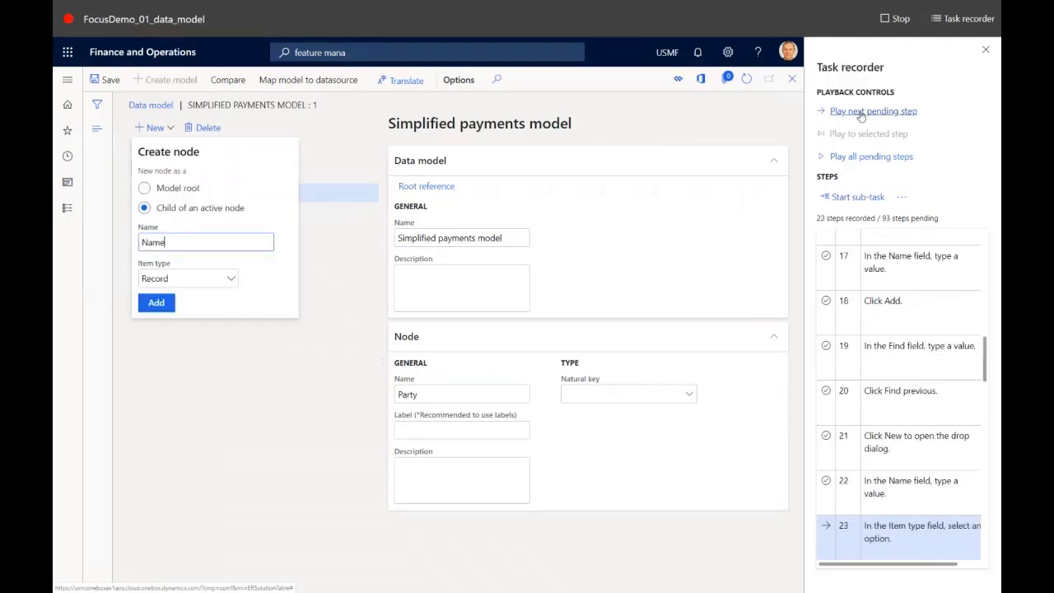
pyautogui.click(862, 112)
pyautogui.click(862, 112)
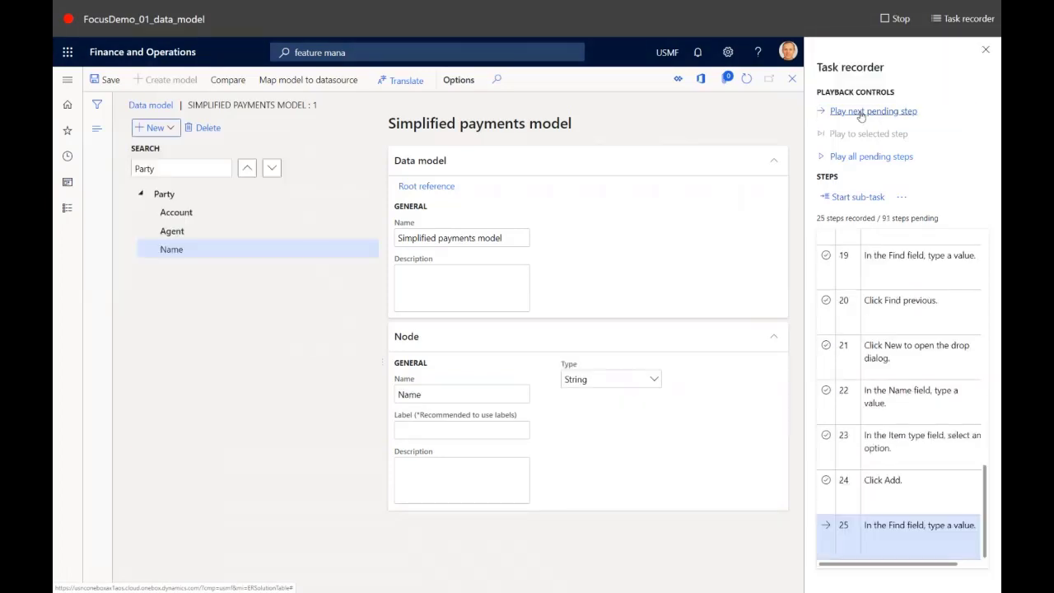
# Step: Replay the recorded steps that find the Account node and add a String child named Currency
pyautogui.click(861, 112)
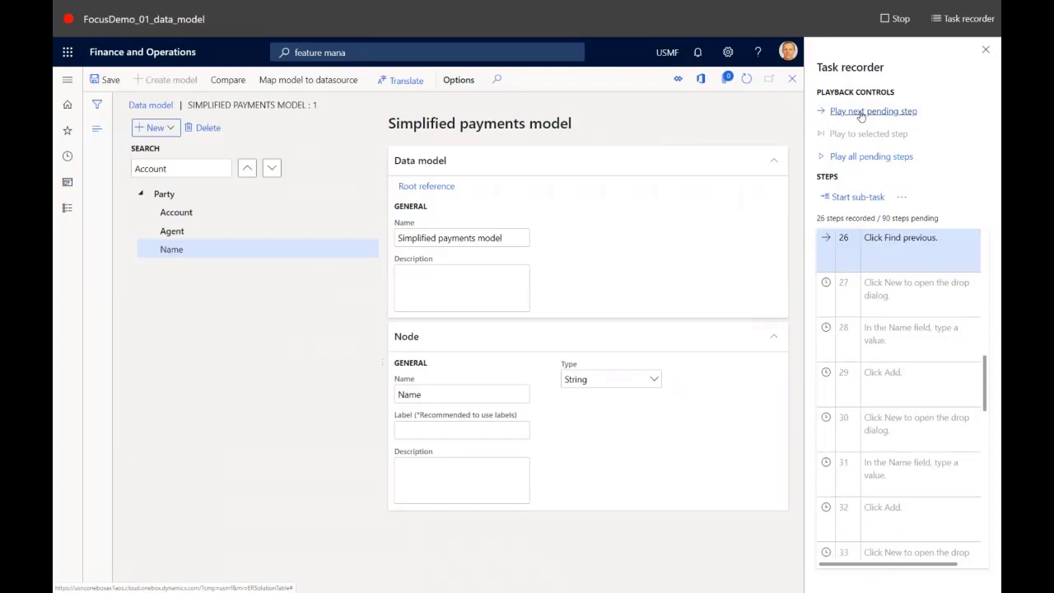
pyautogui.click(861, 112)
pyautogui.click(861, 112)
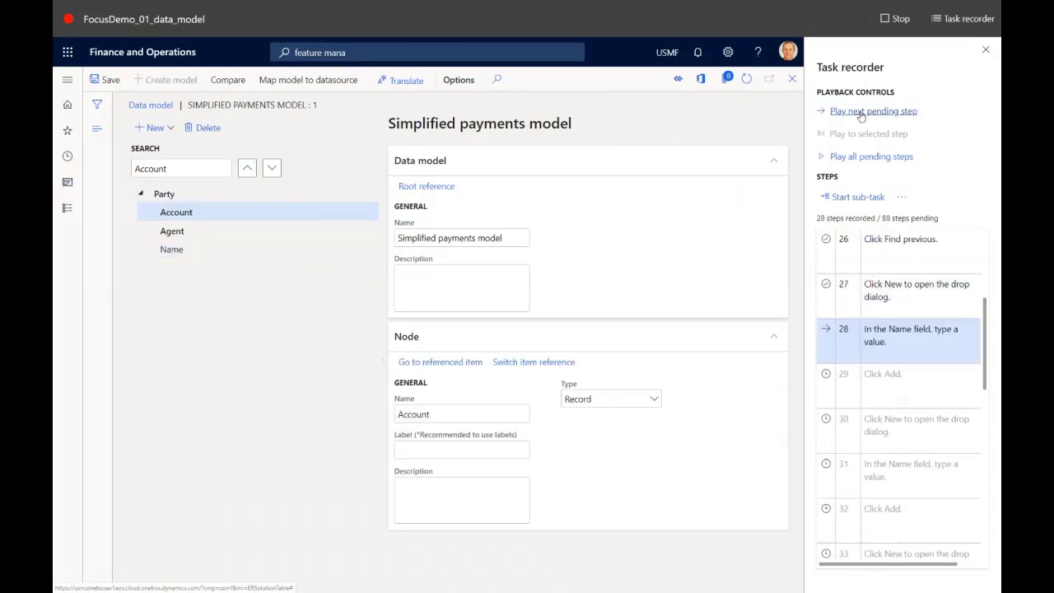
pyautogui.click(862, 112)
pyautogui.click(862, 112)
# Step: Replay the recorded steps that add the String nodes IBAN and Number beside Currency under Account
pyautogui.click(861, 112)
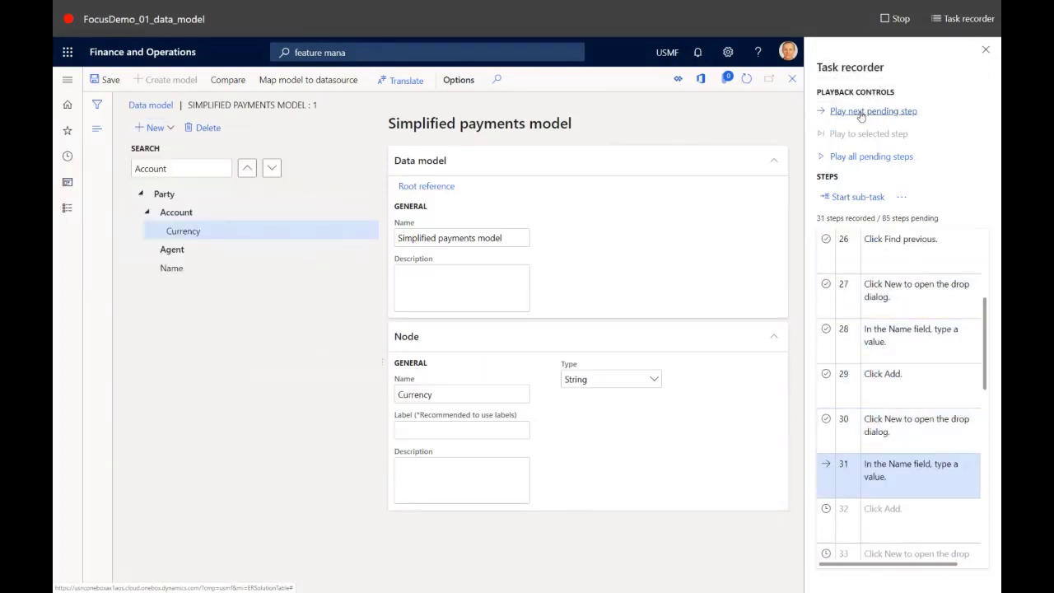
pyautogui.click(861, 111)
pyautogui.click(861, 112)
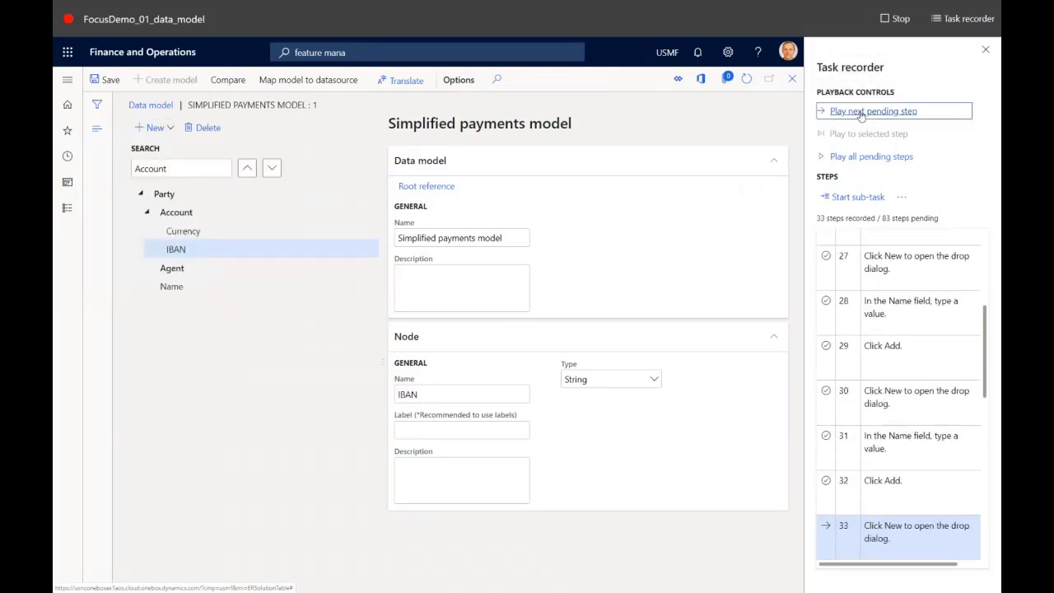
pyautogui.click(862, 112)
pyautogui.click(861, 112)
pyautogui.click(861, 112)
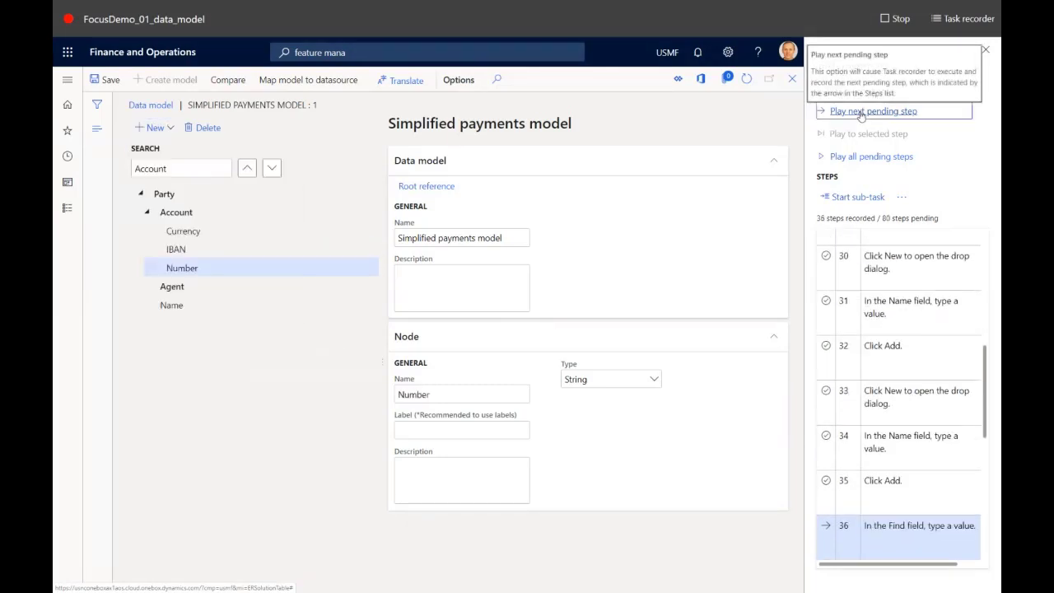
# Step: Replay the recorded steps that find the Agent node and add a String child called Name
pyautogui.click(862, 112)
pyautogui.click(861, 112)
pyautogui.click(861, 112)
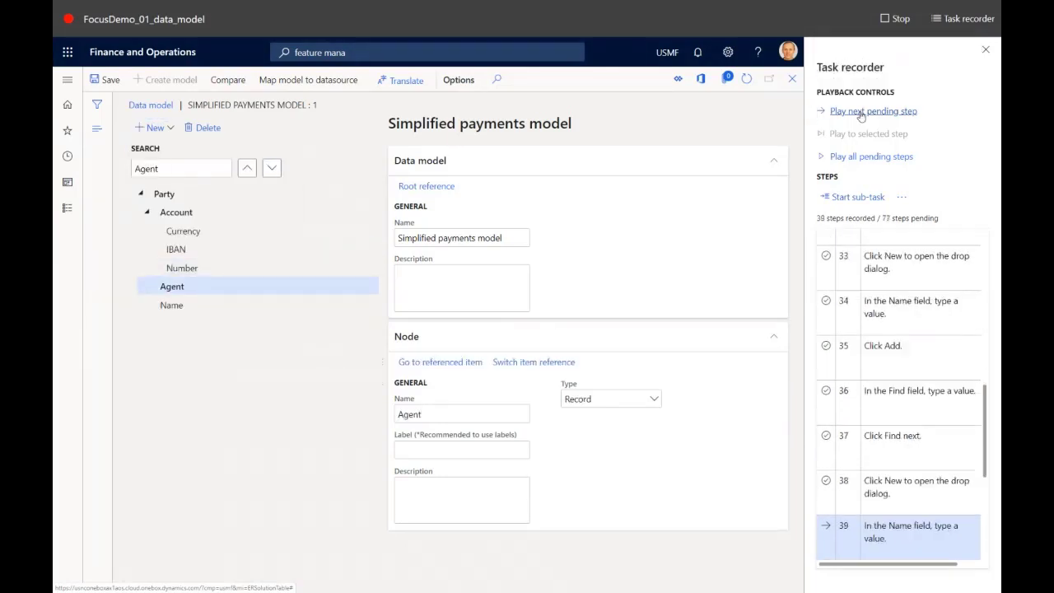
pyautogui.click(862, 112)
pyautogui.click(861, 112)
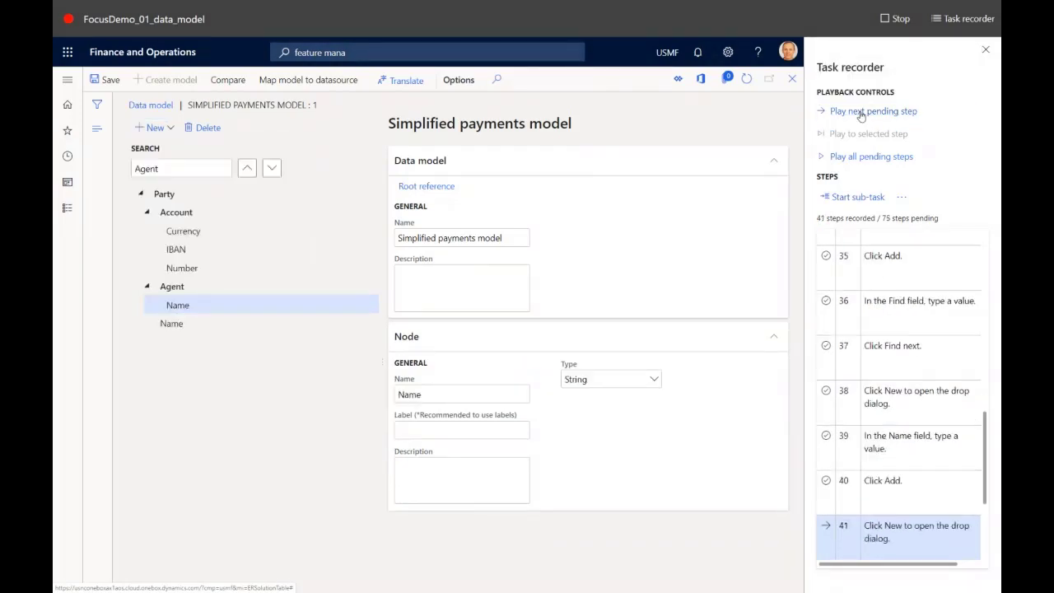
# Step: Replay the recorded steps that add the String nodes RoutingNumber and SWIFT under Agent
pyautogui.click(861, 112)
pyautogui.click(861, 112)
pyautogui.click(861, 112)
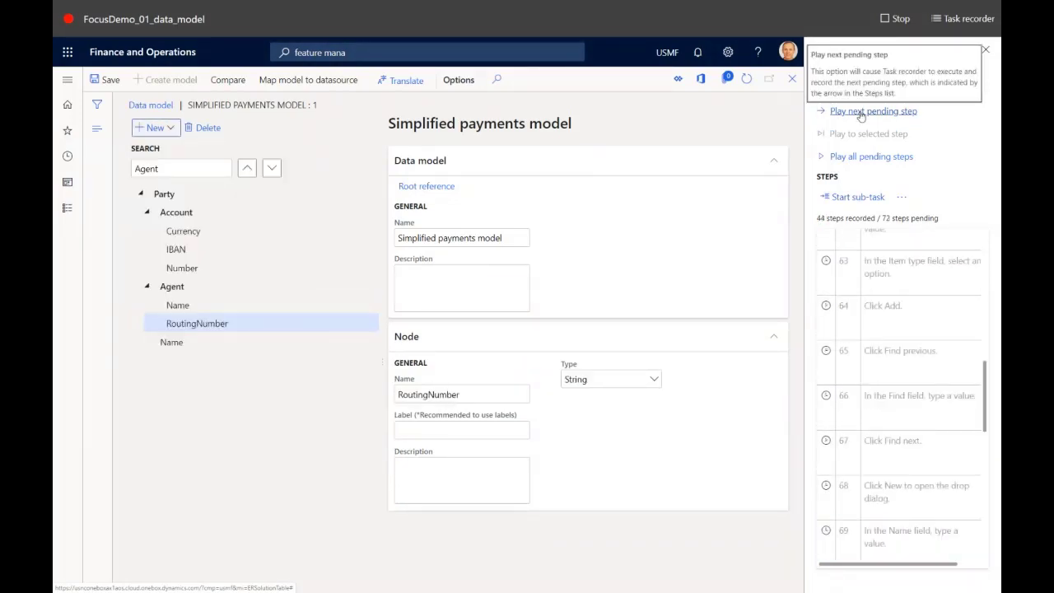
pyautogui.click(861, 112)
pyautogui.click(861, 112)
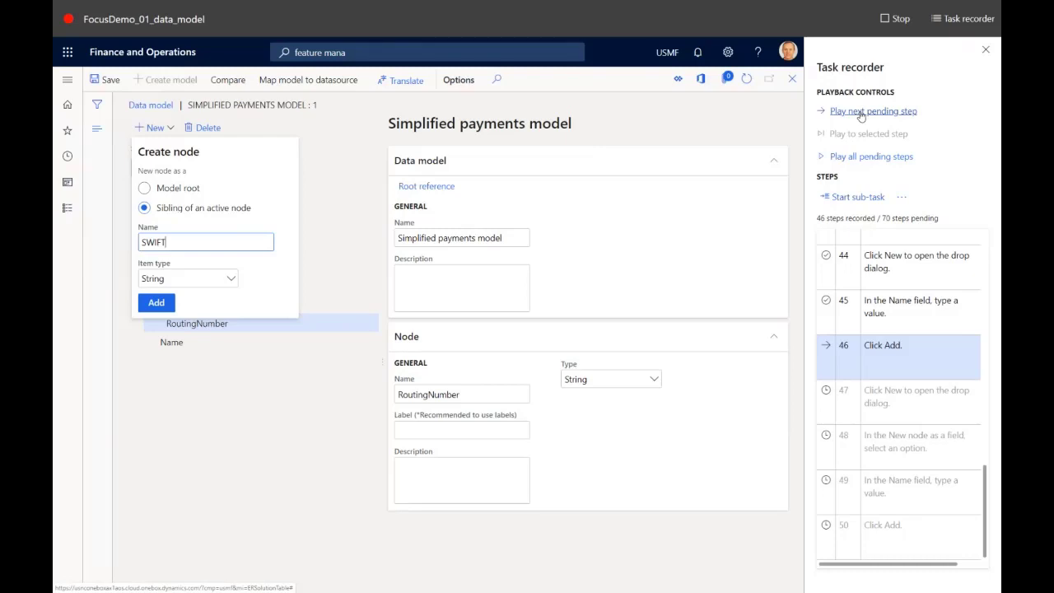
pyautogui.click(861, 112)
# Step: Replay the recorded steps that add a second model root node named CustomerCreditTransferInitiation
pyautogui.click(861, 112)
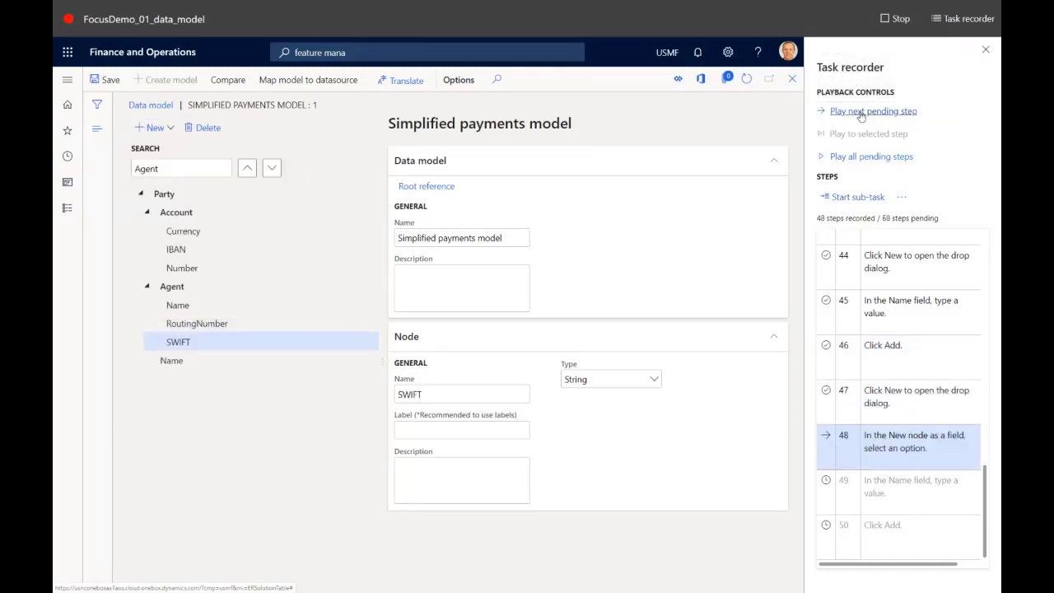
pyautogui.click(861, 112)
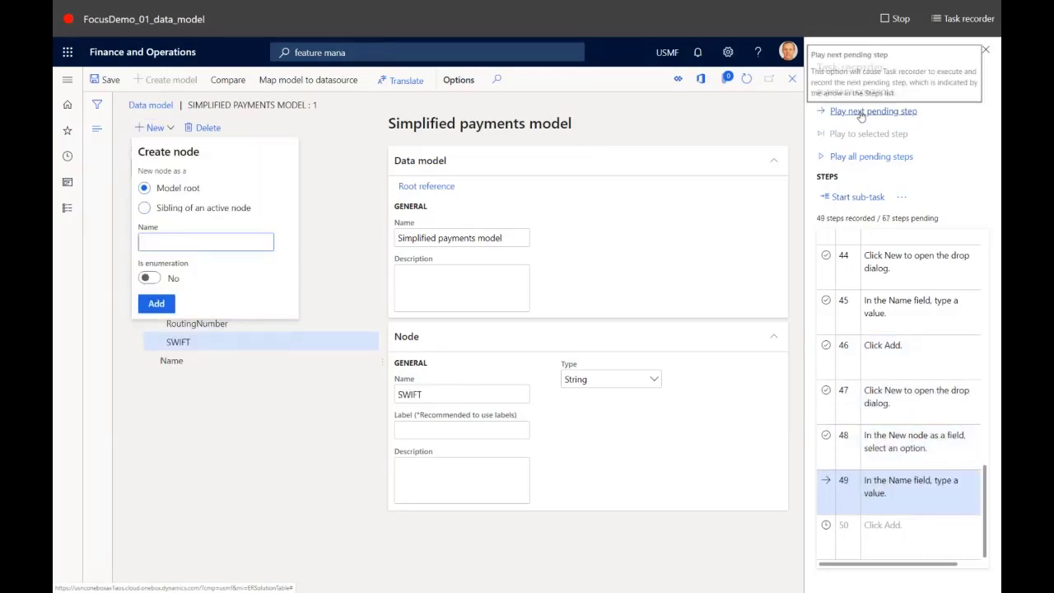
pyautogui.click(861, 112)
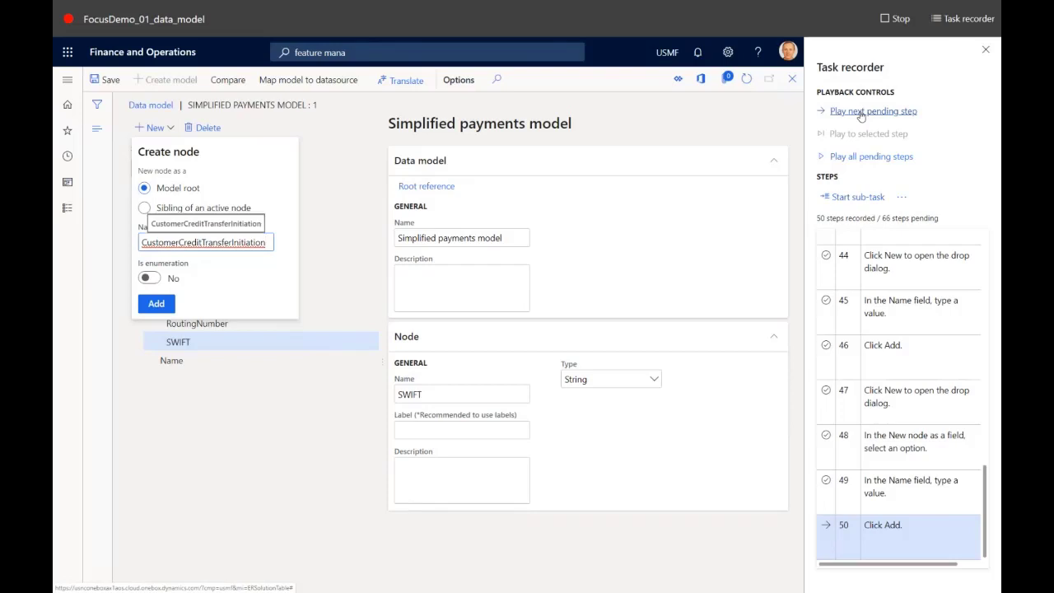
pyautogui.click(861, 112)
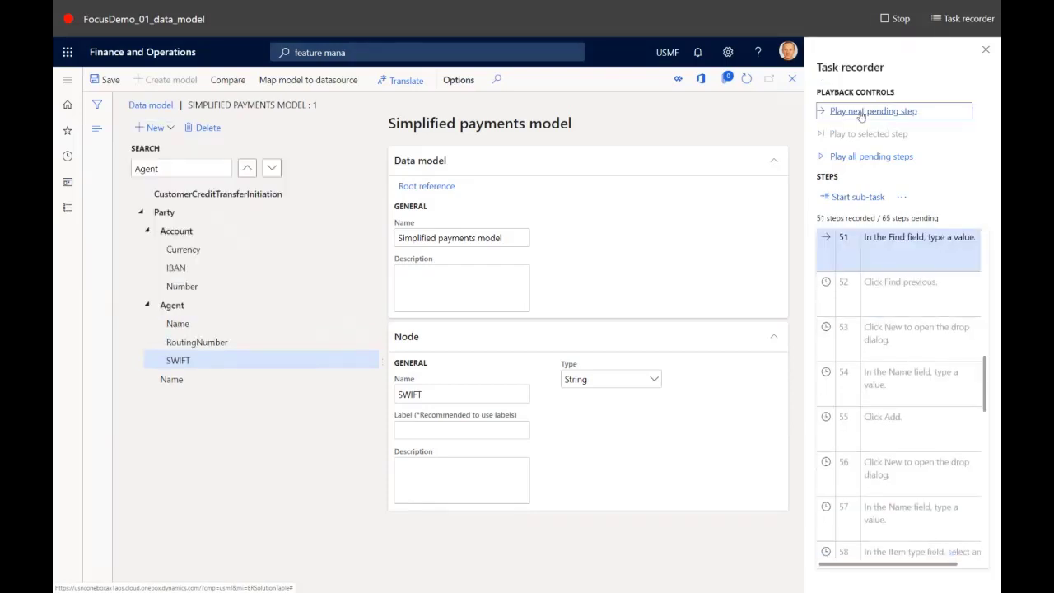
# Step: Replay the recorded steps that find CustomerCreditTransferInitiation and add a String child named MessageIdentification
pyautogui.click(861, 112)
pyautogui.click(861, 112)
pyautogui.click(861, 112)
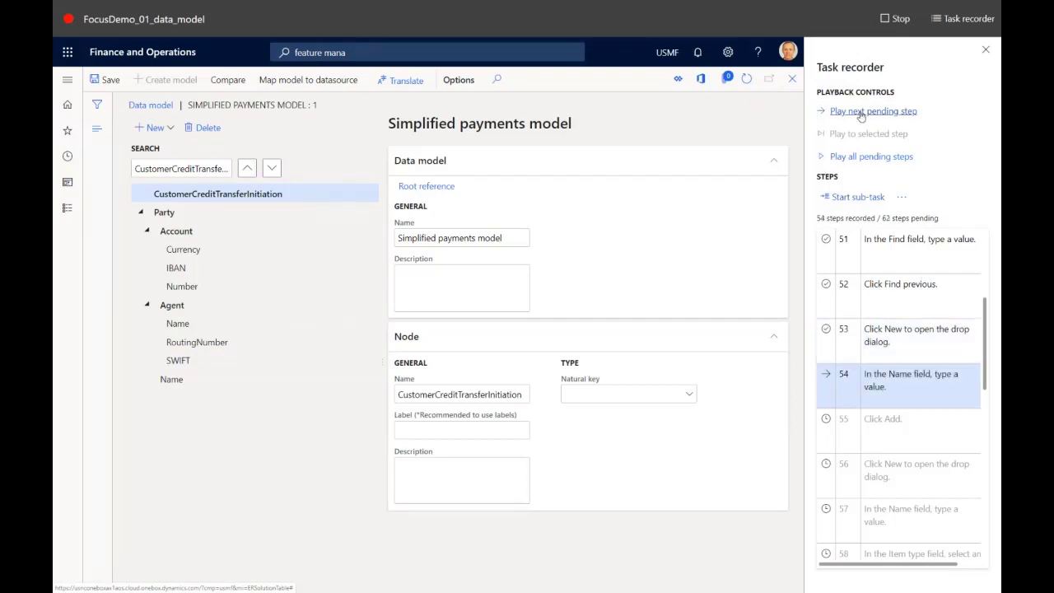
pyautogui.click(861, 112)
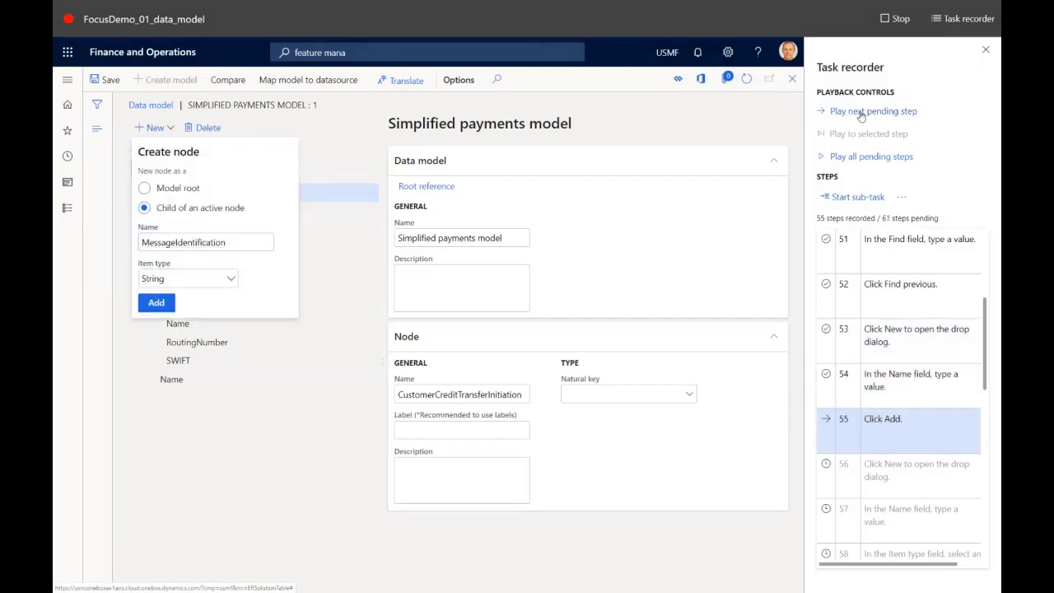
pyautogui.click(862, 112)
# Step: Replay the recorded steps that add a Record list node named Payments as a sibling of MessageIdentification
pyautogui.click(861, 112)
pyautogui.click(861, 112)
pyautogui.click(862, 112)
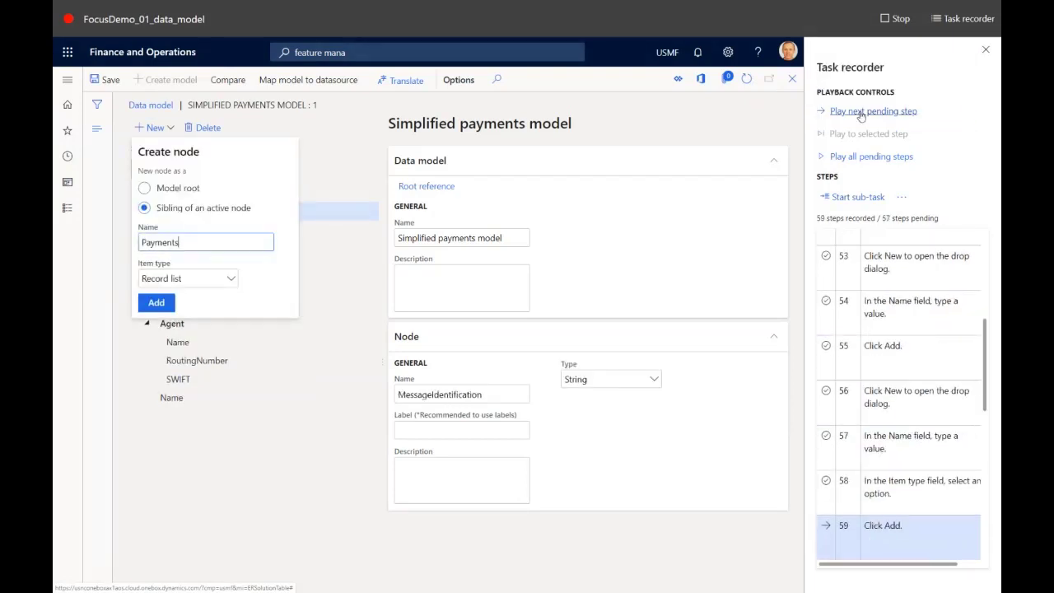
pyautogui.click(861, 112)
# Step: Replay the recorded steps that add the DateTime node ProcessingDateTime as a sibling of Payments and reselect CustomerCreditTransferInitiation
pyautogui.click(862, 112)
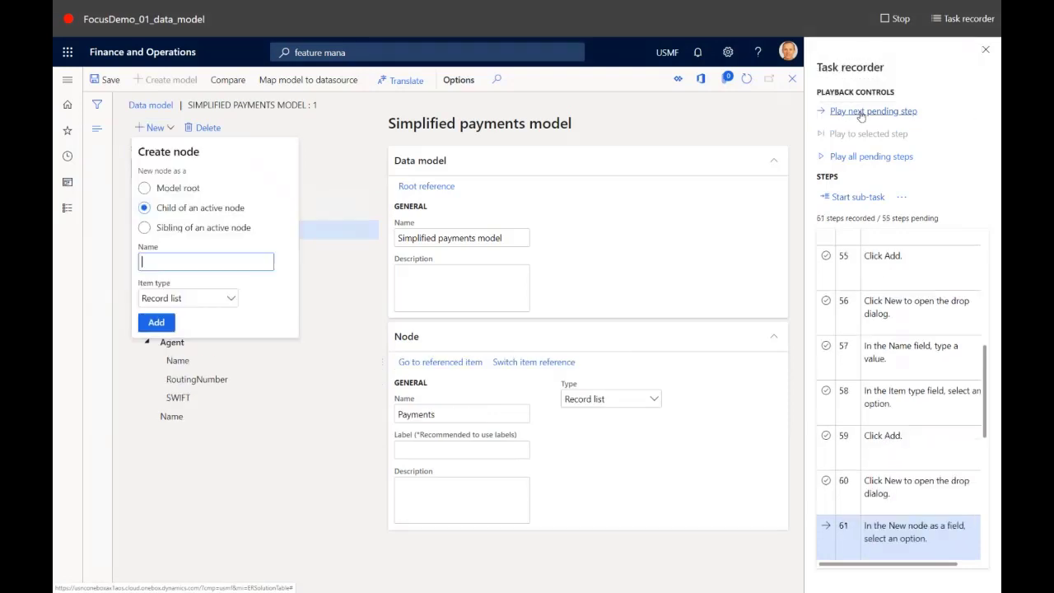
pyautogui.click(861, 112)
pyautogui.click(861, 112)
pyautogui.click(861, 112)
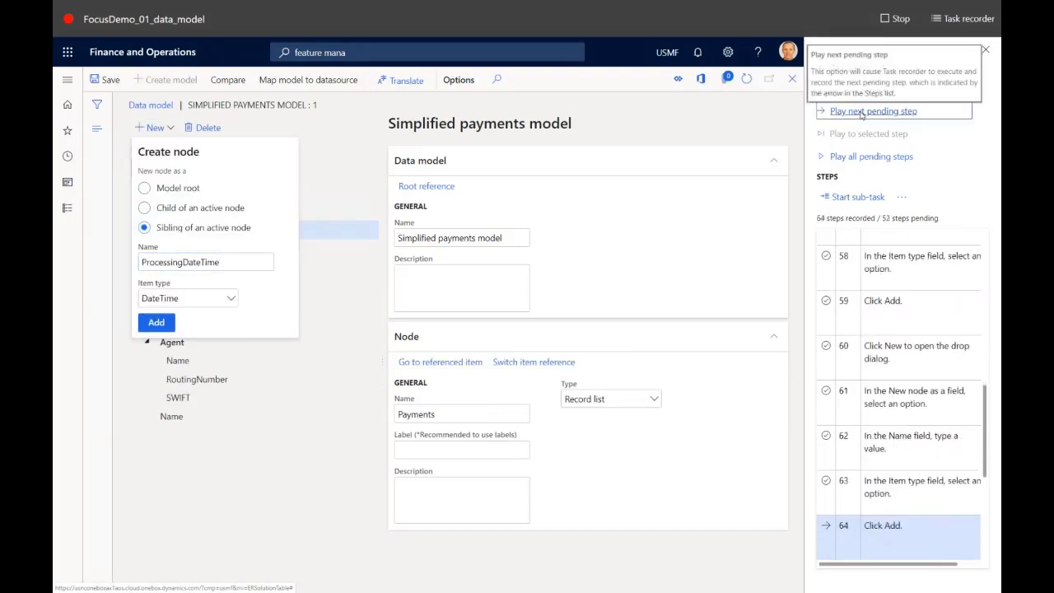
pyautogui.click(862, 112)
pyautogui.click(861, 112)
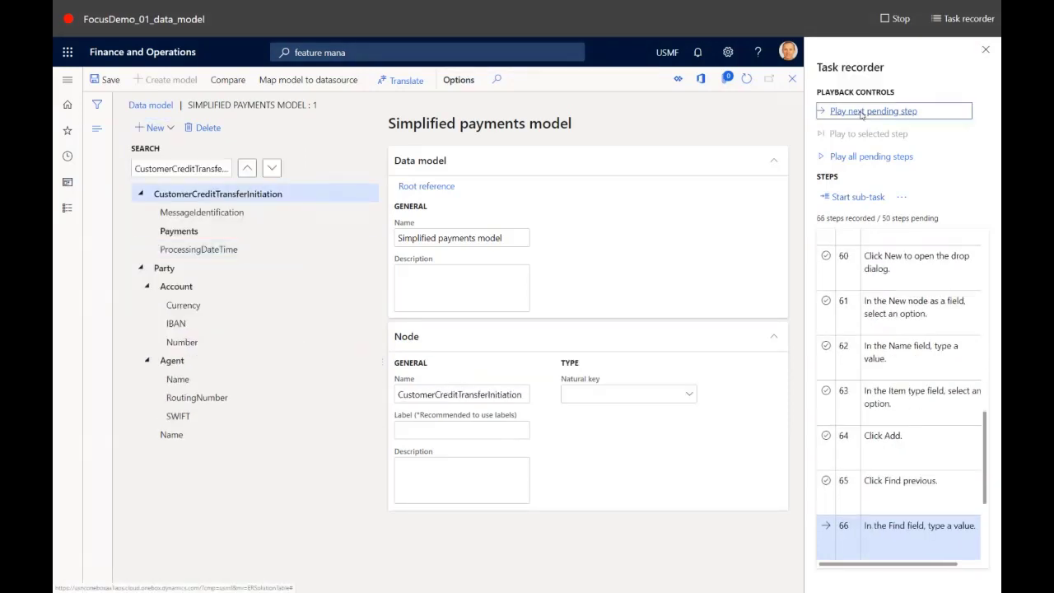
# Step: Replay the recorded steps that find Payments and add a Record child node named Creditor
pyautogui.click(861, 112)
pyautogui.click(861, 112)
pyautogui.click(861, 112)
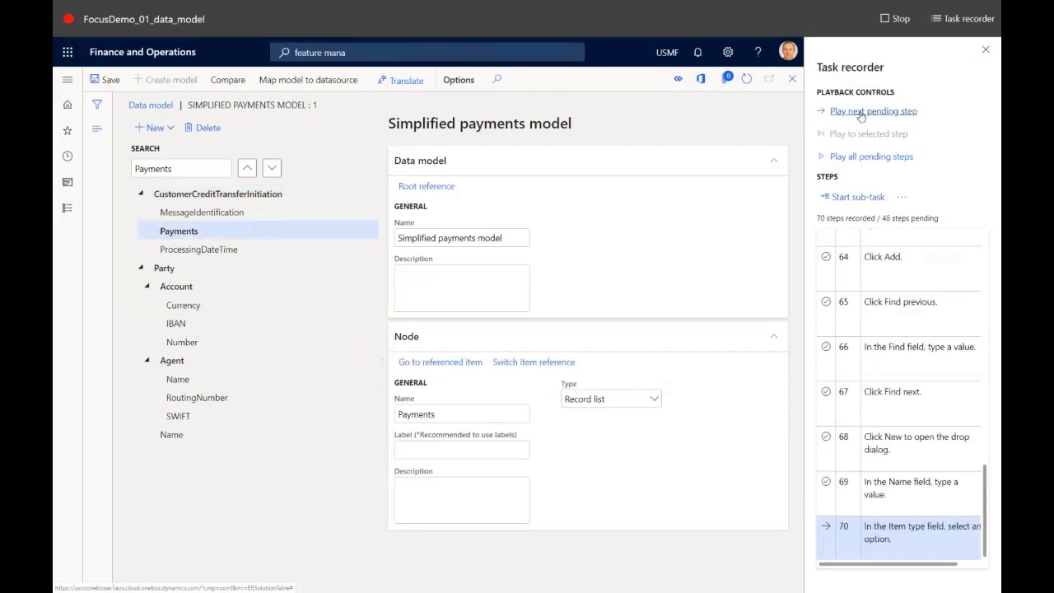
pyautogui.click(861, 112)
pyautogui.click(861, 112)
pyautogui.click(861, 112)
pyautogui.click(861, 112)
pyautogui.click(862, 112)
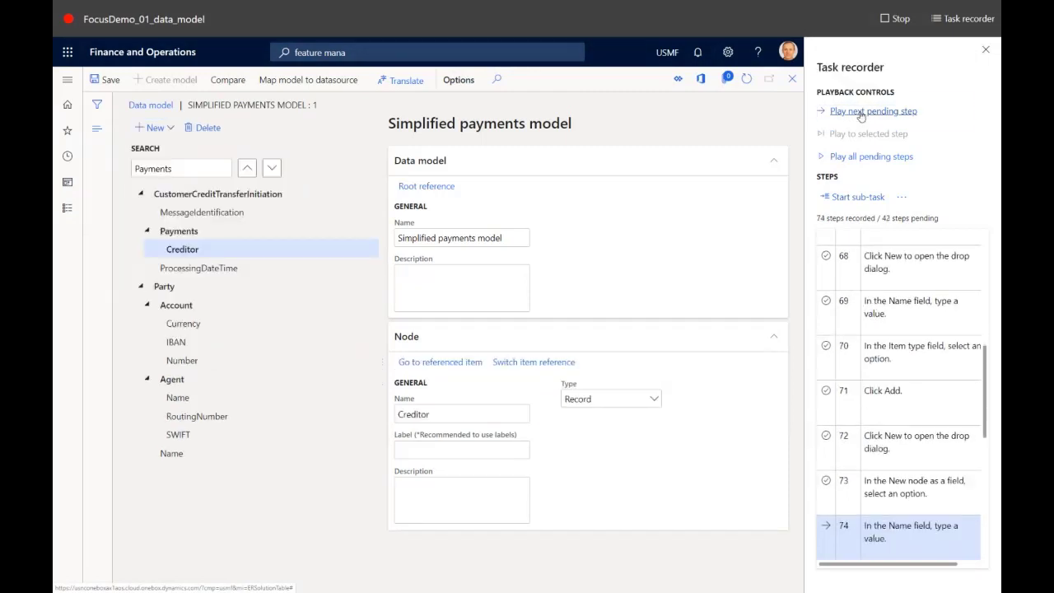
# Step: Replay the recorded steps that add the Record node Debtor as a sibling of Creditor
pyautogui.click(861, 112)
pyautogui.click(861, 112)
pyautogui.click(862, 112)
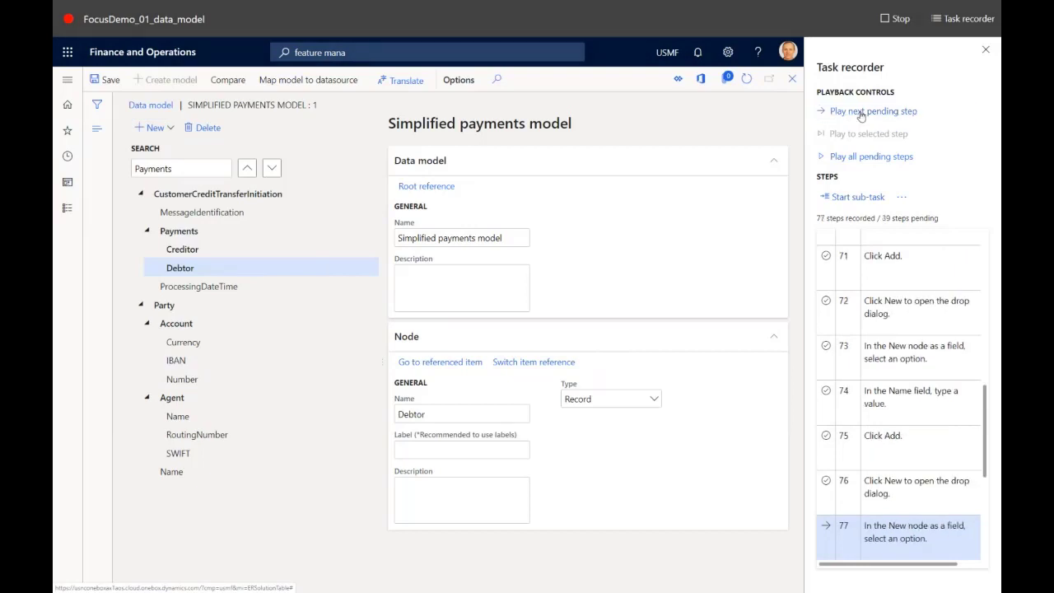
# Step: Replay the recorded steps that add a String node named Currency as a sibling of Debtor under Payments
pyautogui.click(861, 112)
pyautogui.click(861, 112)
pyautogui.click(862, 112)
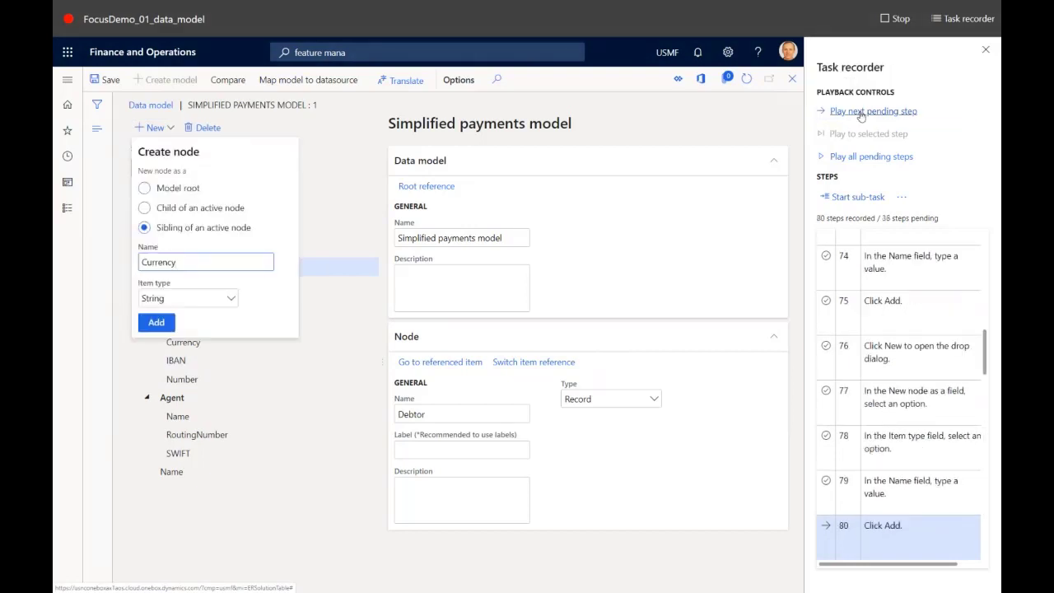
pyautogui.click(861, 112)
# Step: Replay the recorded steps that add the String nodes Description and End2EndID under Payments
pyautogui.click(861, 112)
pyautogui.click(861, 112)
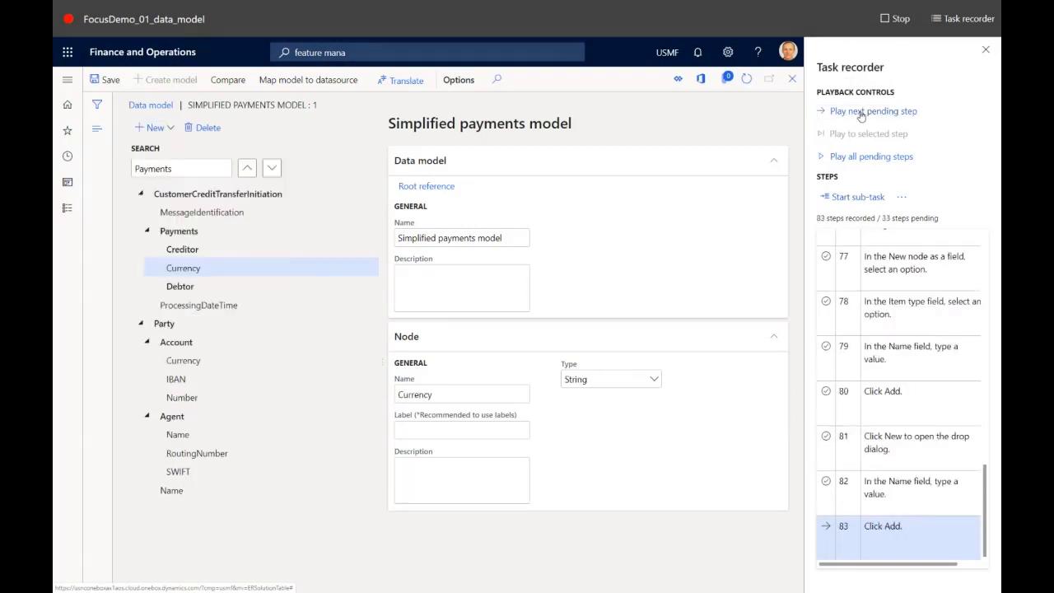
pyautogui.click(861, 112)
pyautogui.click(861, 112)
pyautogui.click(861, 112)
pyautogui.click(861, 112)
# Step: Replay the recorded steps that add a node named InstructedAmount with item type Real under Payments
pyautogui.click(861, 112)
pyautogui.click(862, 112)
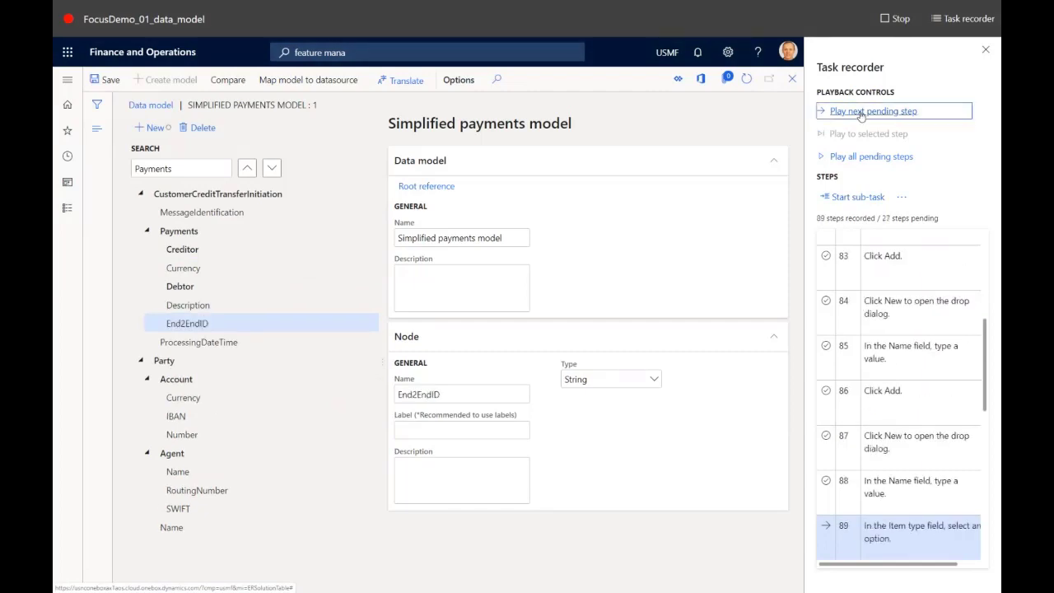
pyautogui.click(861, 113)
pyautogui.click(862, 113)
# Step: Replay the recorded steps that add a String node named PaymentModel as a sibling of InstructedAmount
pyautogui.click(862, 112)
pyautogui.click(862, 113)
pyautogui.click(861, 113)
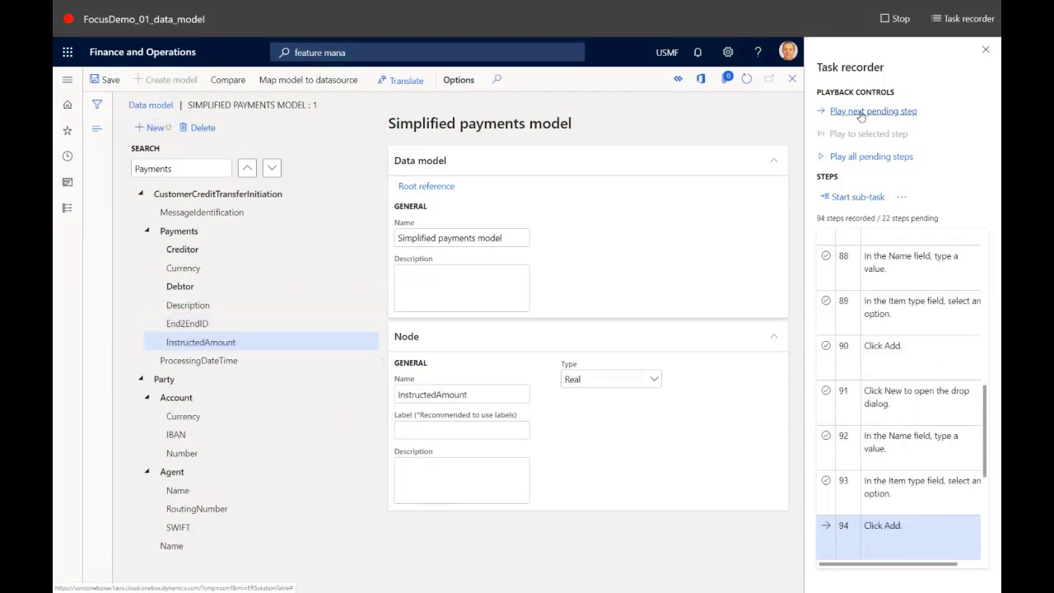
pyautogui.click(861, 113)
# Step: Replay the recorded steps that add a node named TransactionDate with item type Date as a sibling of PaymentModel
pyautogui.click(861, 113)
pyautogui.click(861, 113)
pyautogui.click(861, 113)
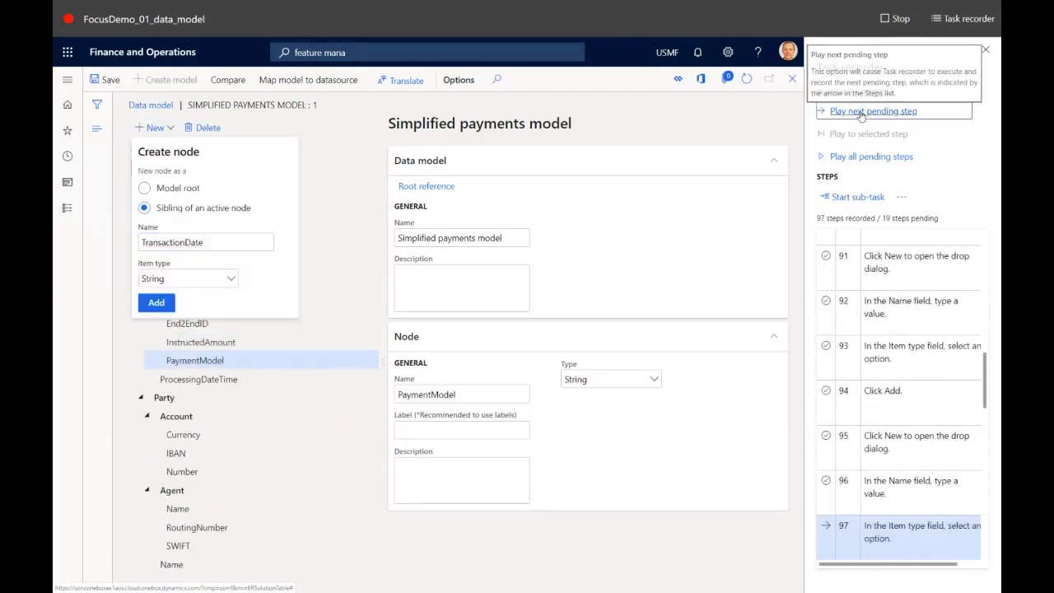
pyautogui.click(861, 113)
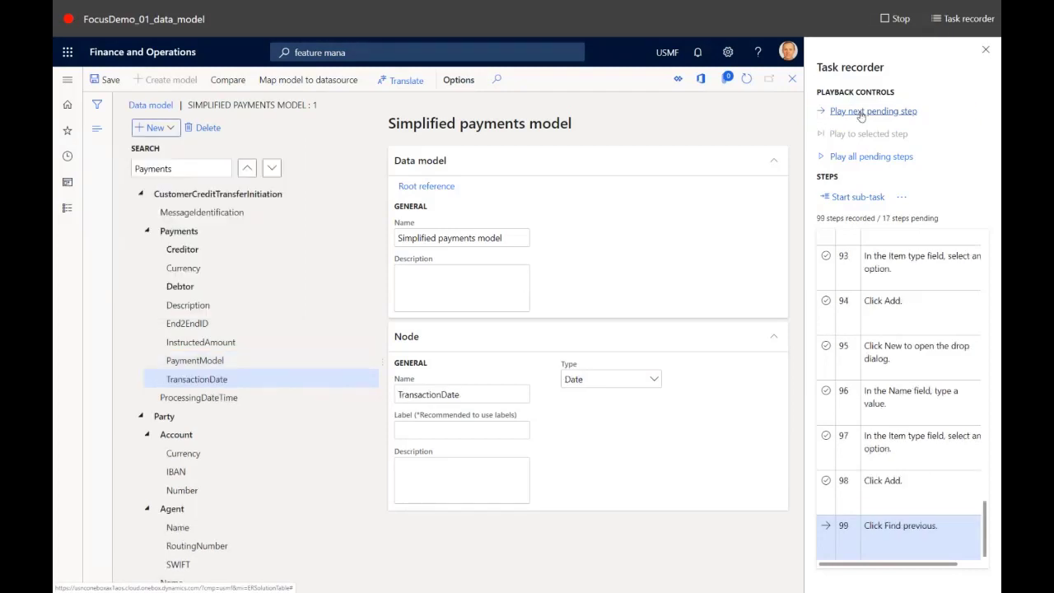
# Step: Replay the recorded steps that find the Creditor node and switch its item reference to Party
pyautogui.click(861, 113)
pyautogui.click(861, 113)
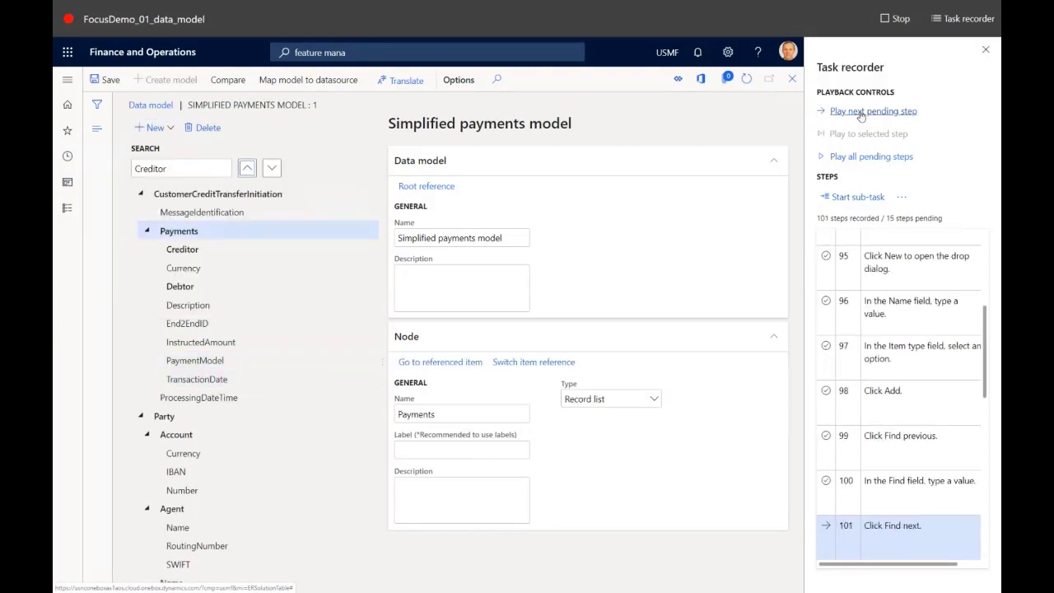
pyautogui.click(862, 112)
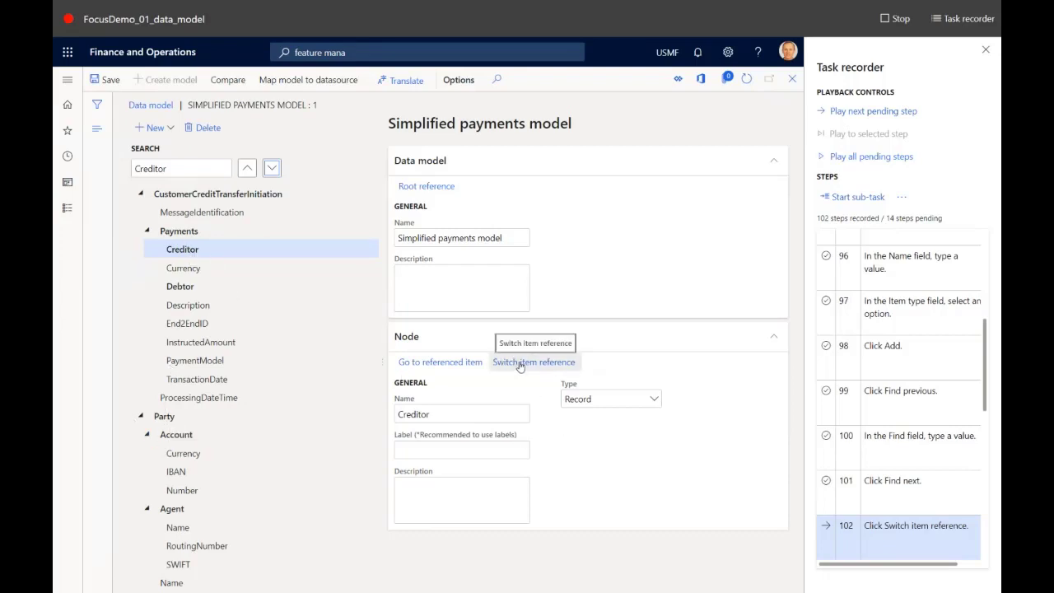
pyautogui.click(864, 112)
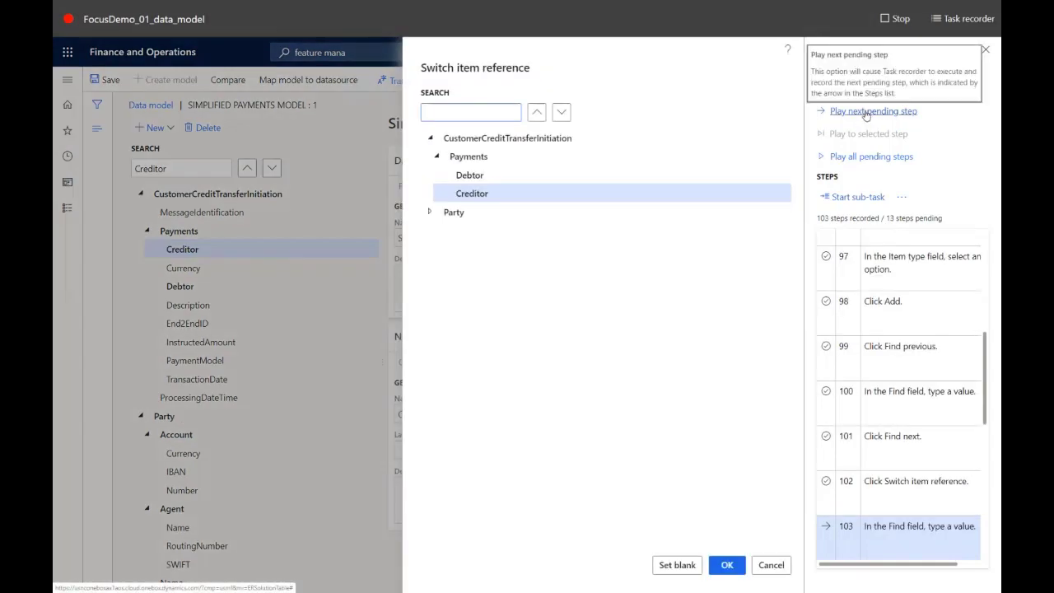
pyautogui.click(863, 112)
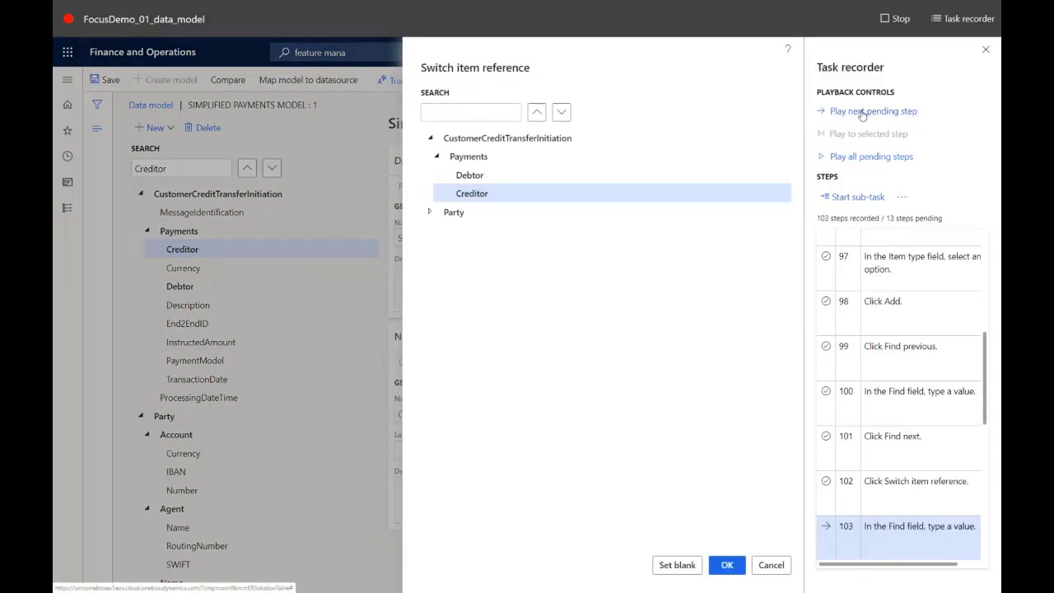
pyautogui.click(862, 112)
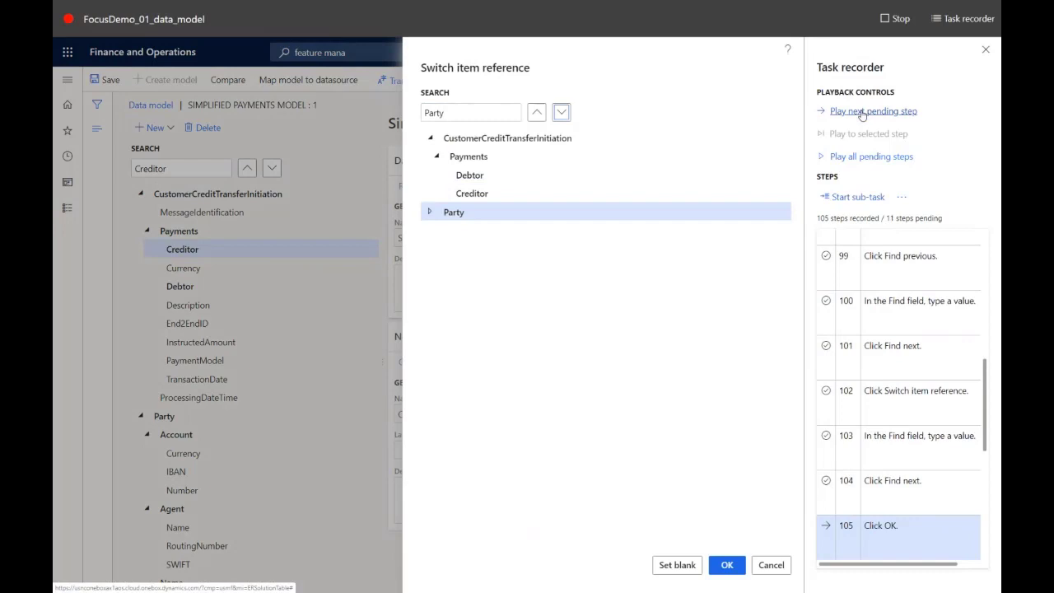
pyautogui.click(862, 112)
# Step: Replay the recorded steps that find the Debtor node and switch its item reference to Party
pyautogui.click(863, 112)
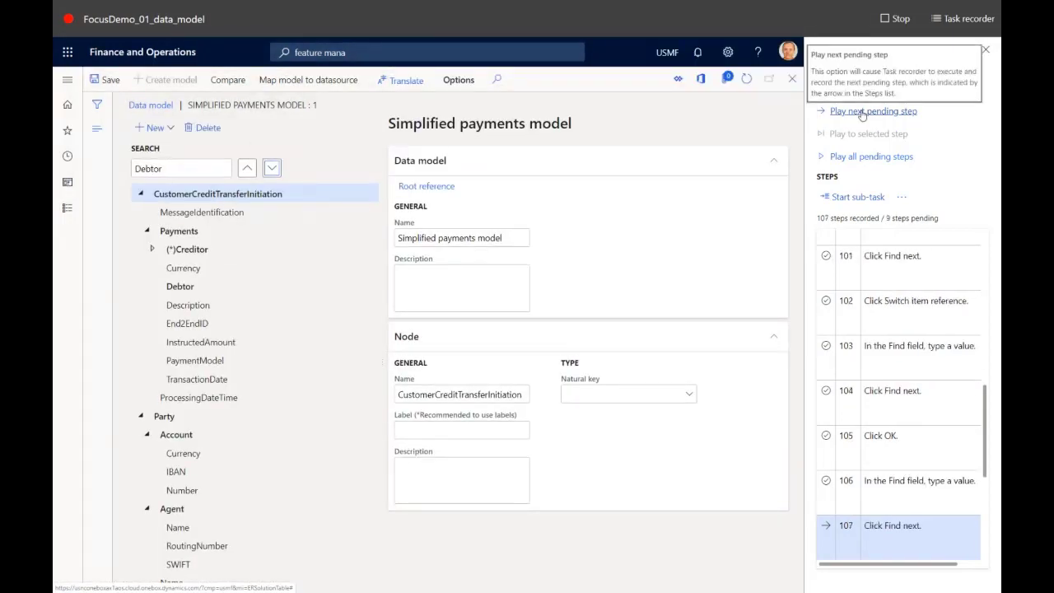
pyautogui.click(862, 112)
pyautogui.click(862, 112)
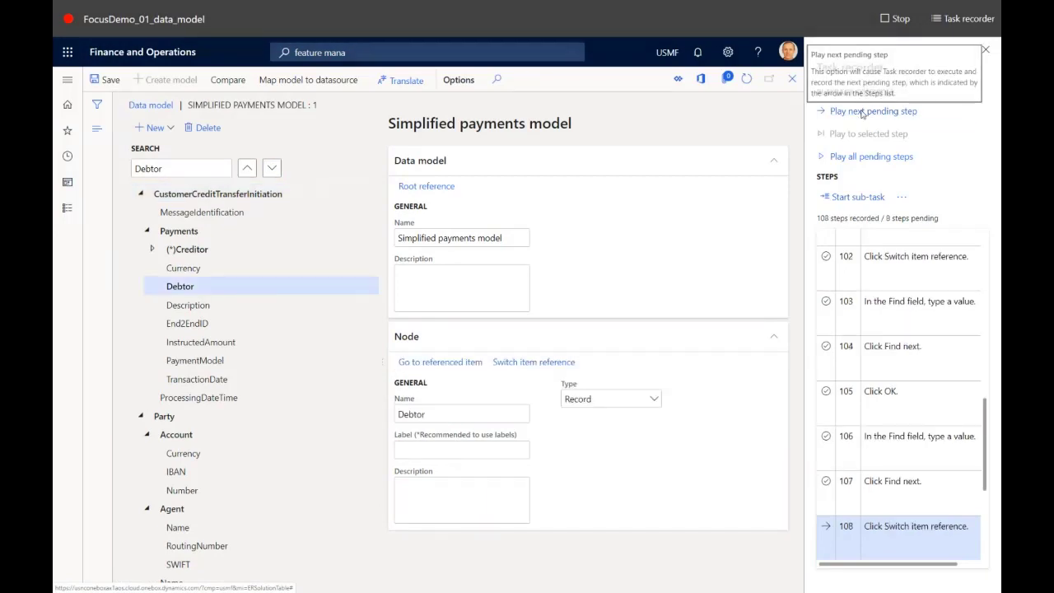
pyautogui.click(862, 112)
pyautogui.click(862, 112)
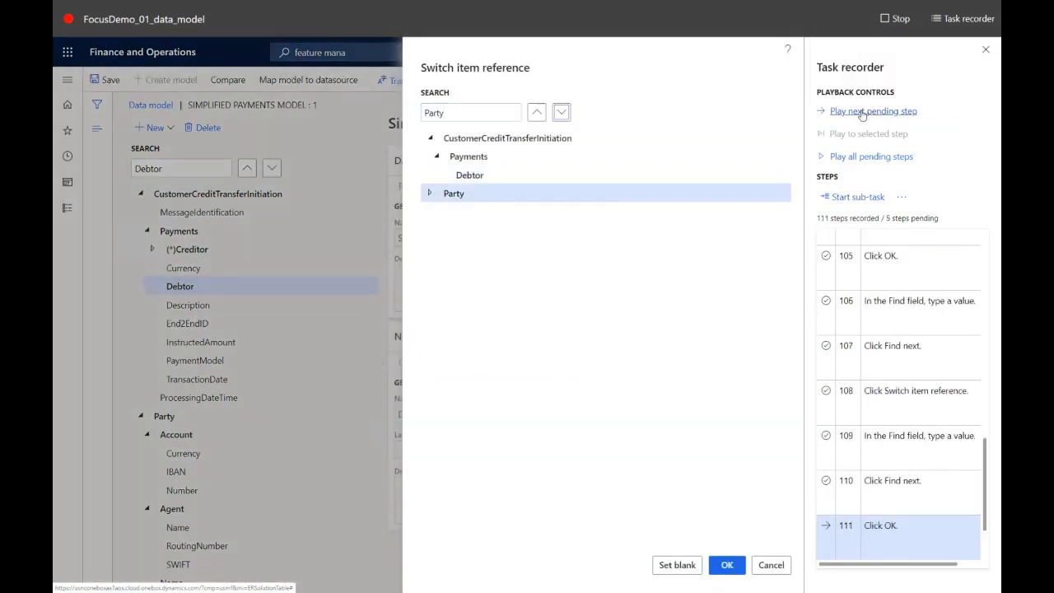
pyautogui.click(863, 112)
# Step: Replay the remaining recorded steps that save the model, rename it PaymentModel, save again and close the designer page
pyautogui.click(862, 112)
pyautogui.click(862, 112)
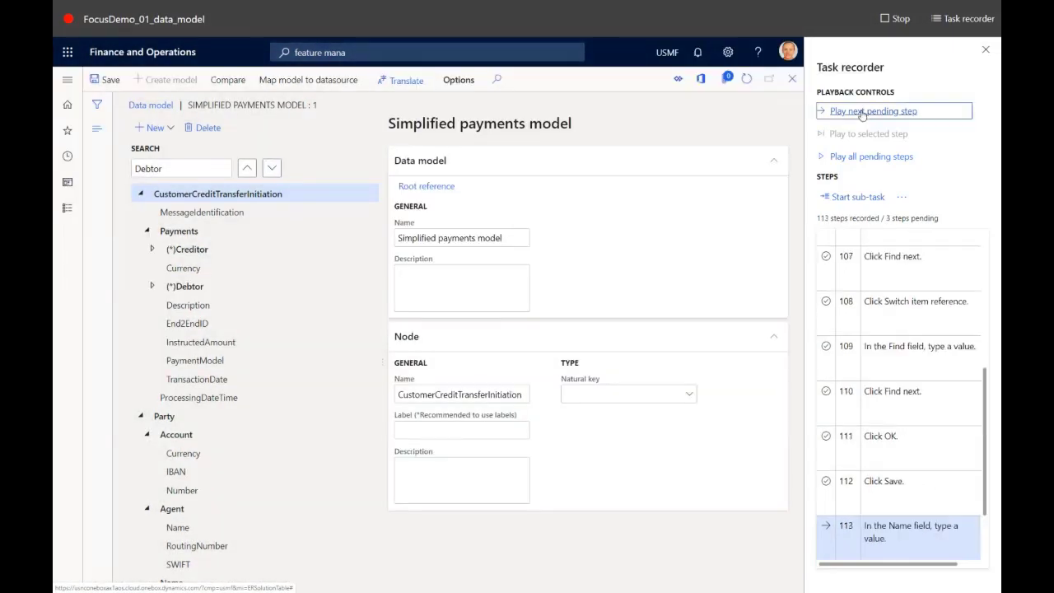
pyautogui.click(862, 112)
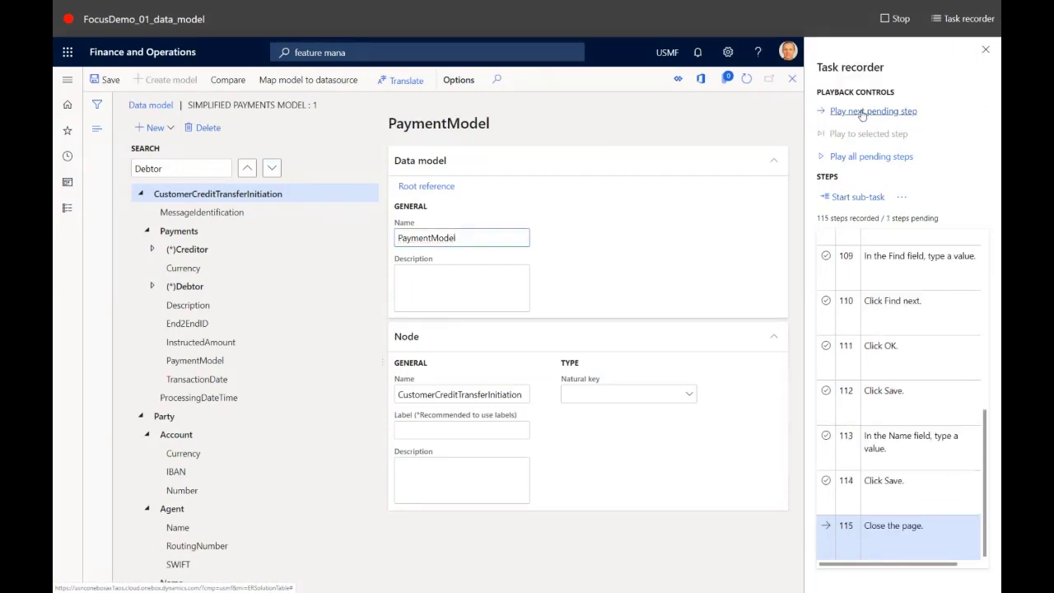
pyautogui.click(862, 112)
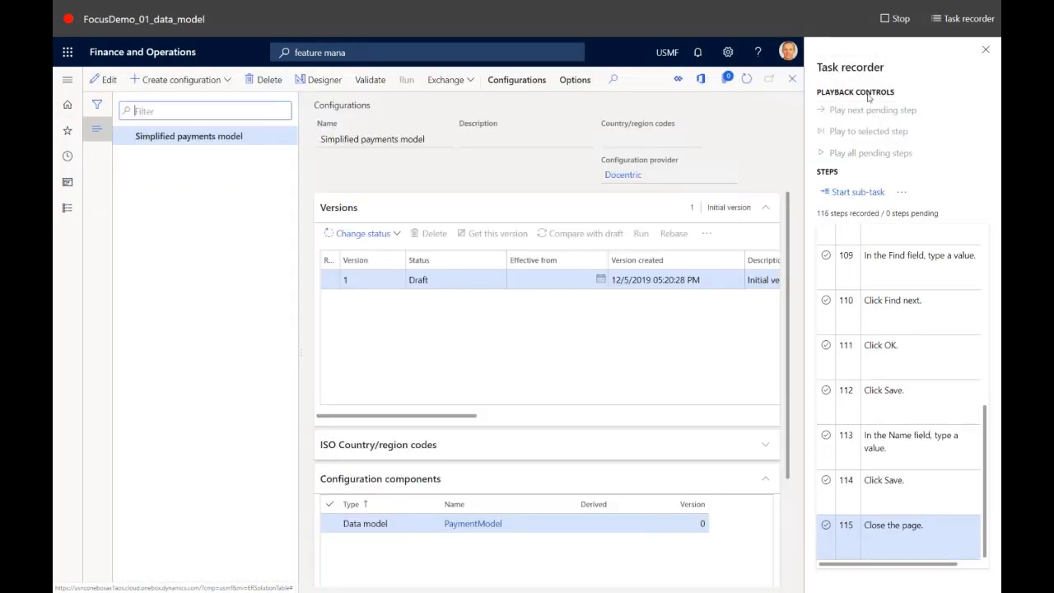
# Step: Stop the task recording and return to the Task recorder main menu without downloading the recording
pyautogui.click(895, 18)
pyautogui.click(852, 228)
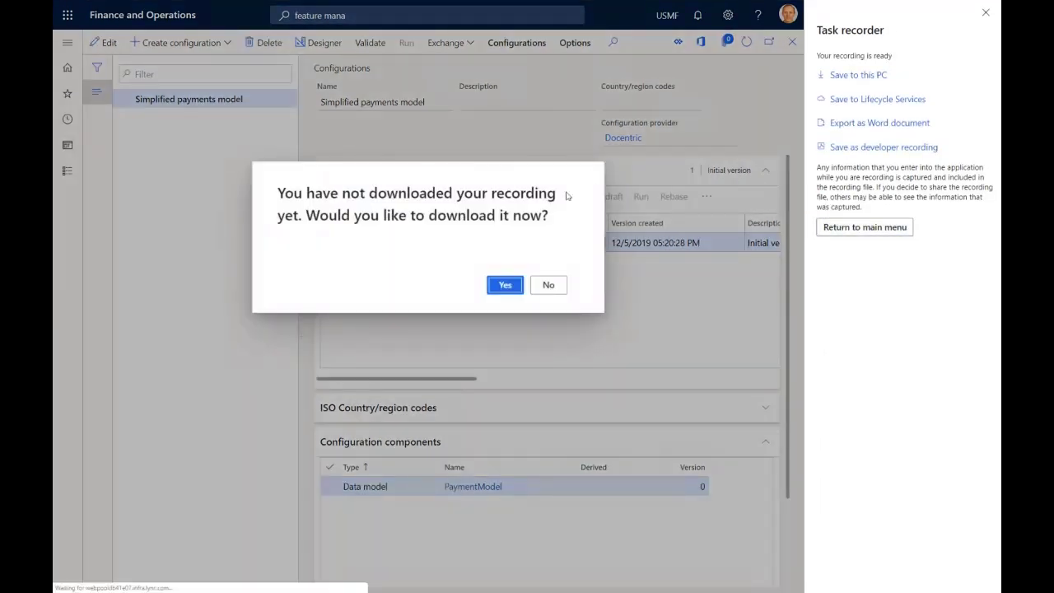
pyautogui.click(556, 290)
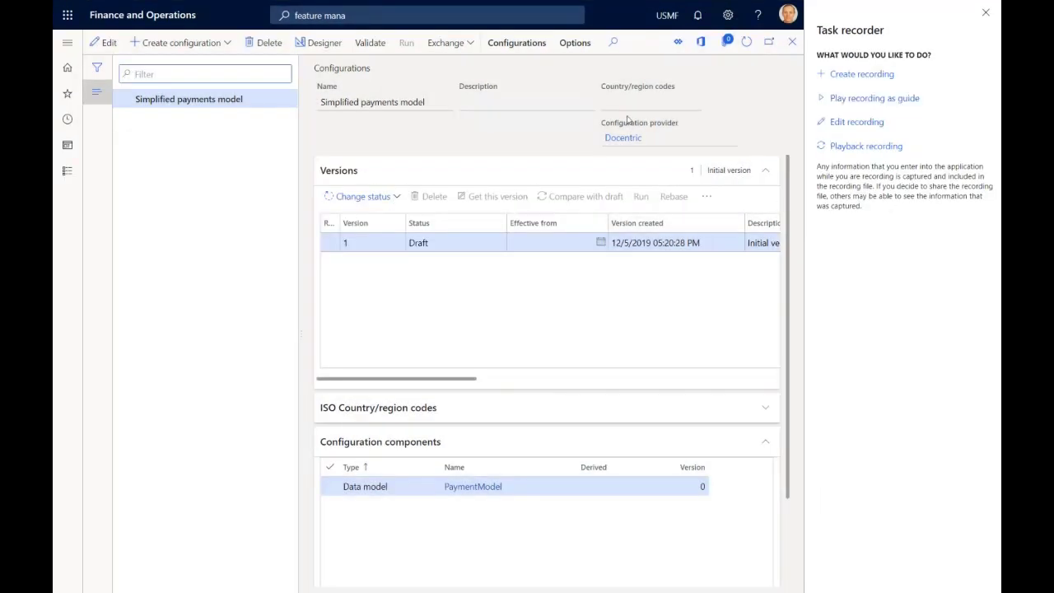
# Step: Open the Simplified payments model in the designer and expand Party, Account, Agent, CustomerCreditTransferInitiation and Payments to examine their structure
pyautogui.click(325, 44)
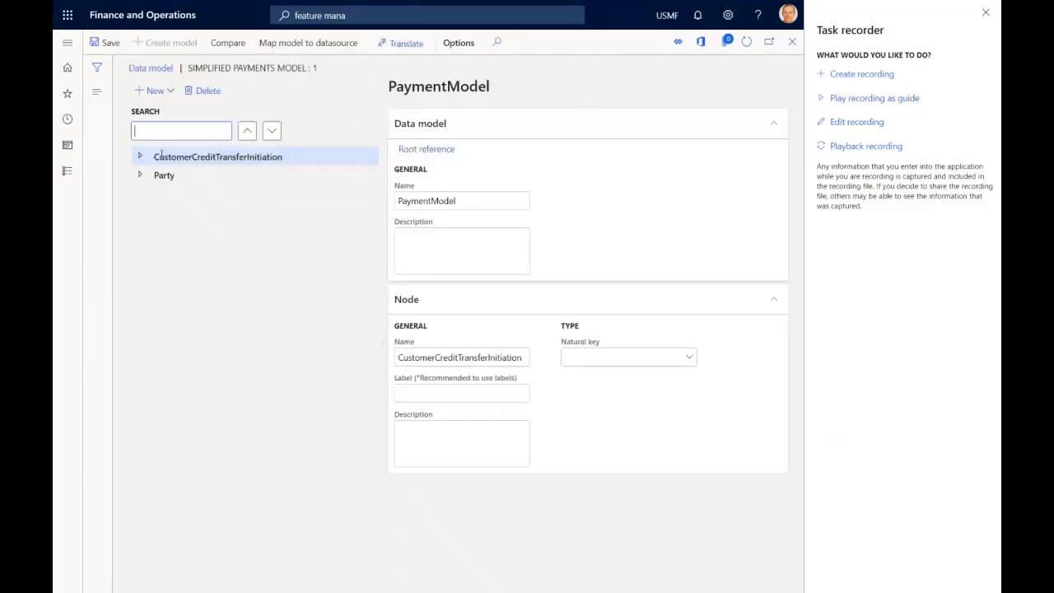
pyautogui.click(140, 174)
pyautogui.click(148, 195)
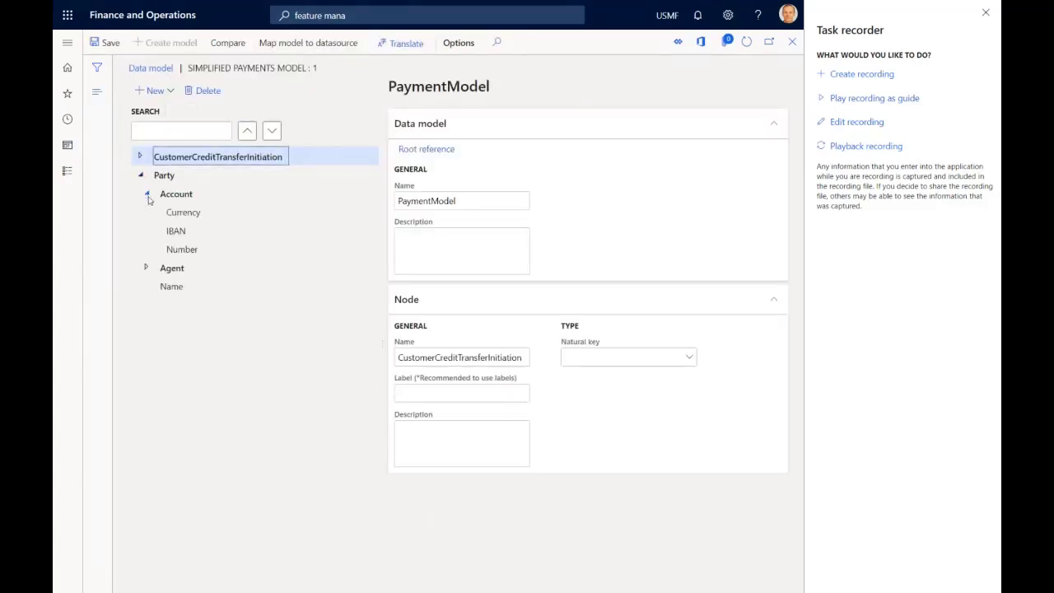
pyautogui.click(148, 269)
pyautogui.click(140, 156)
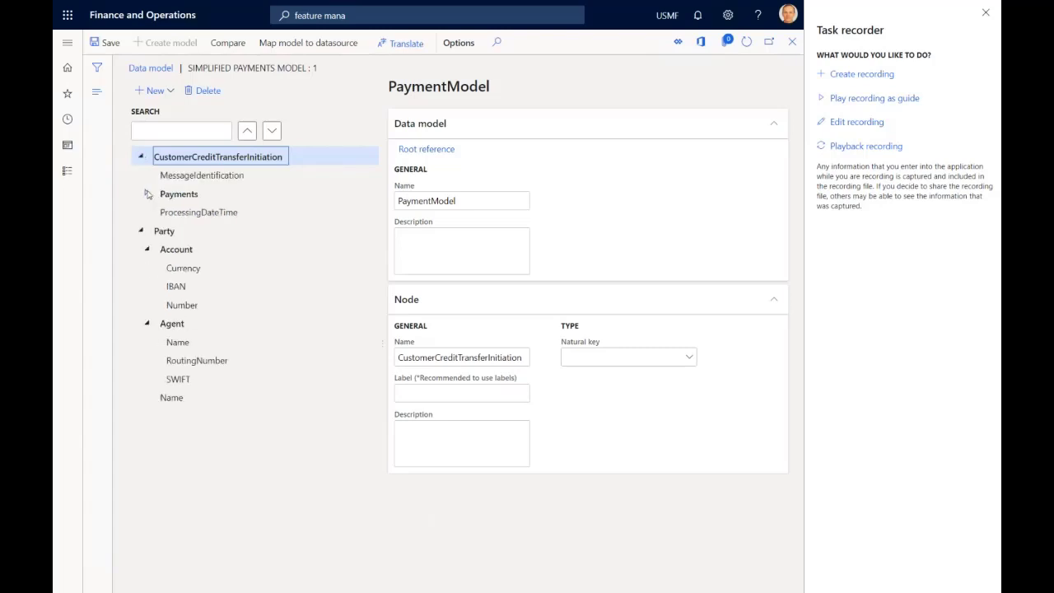
pyautogui.click(147, 194)
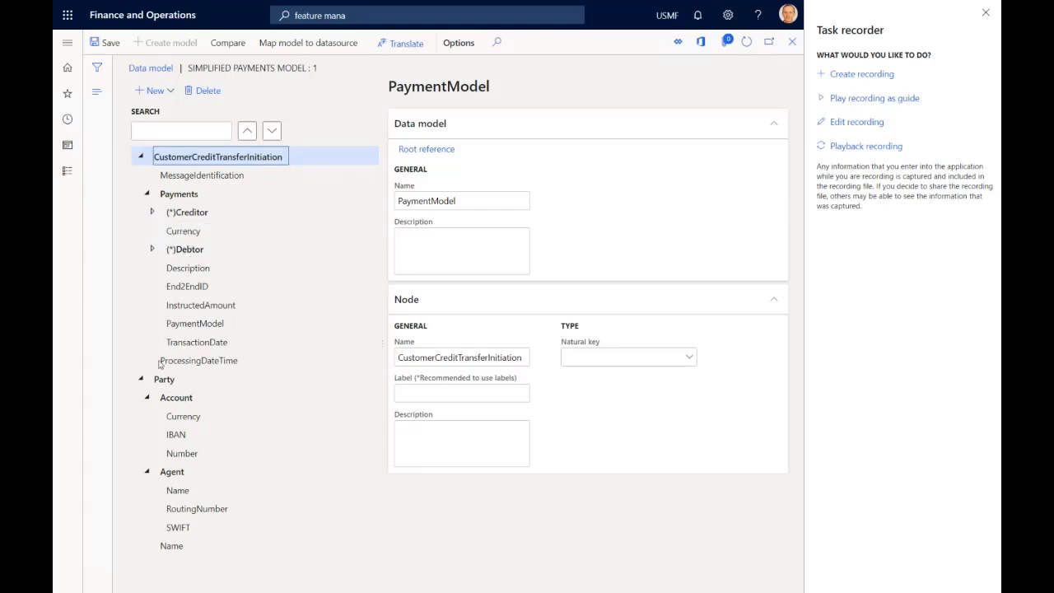
# Step: Expand Creditor under Payments and go to the item referenced by its Account node
pyautogui.click(152, 213)
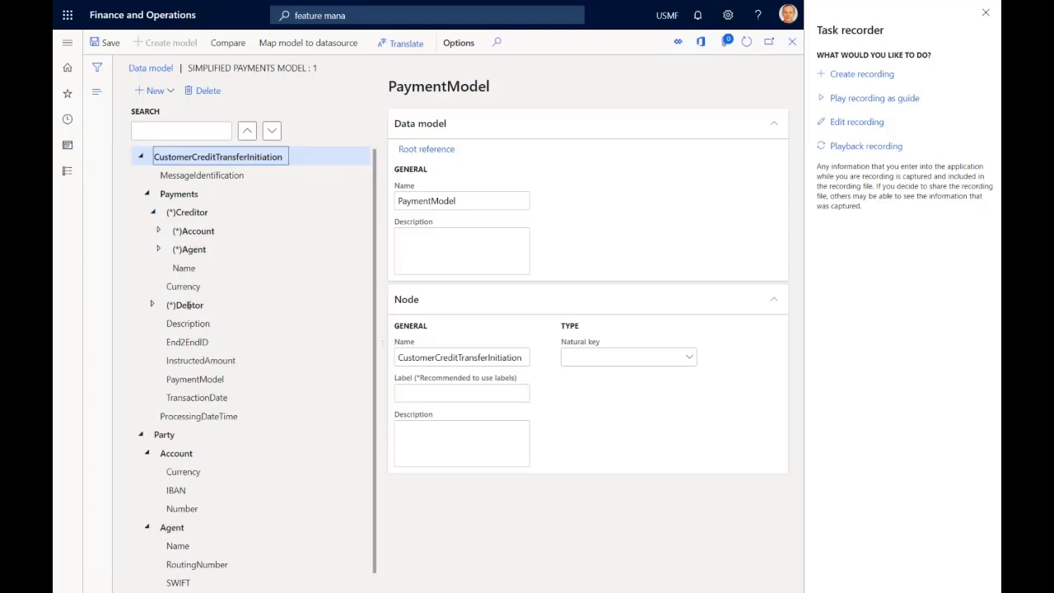
pyautogui.click(191, 231)
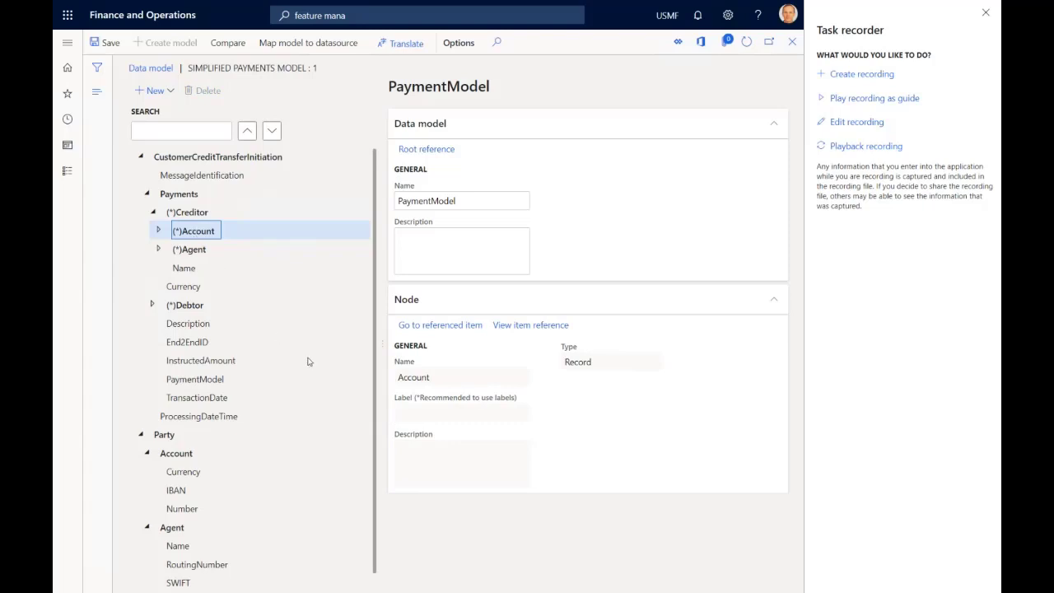
pyautogui.click(440, 326)
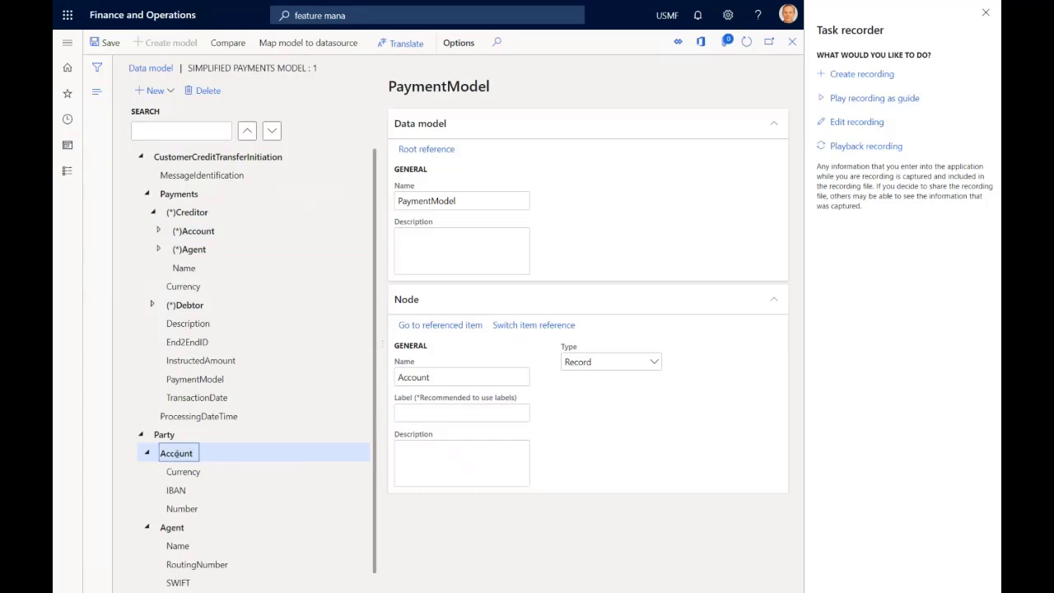
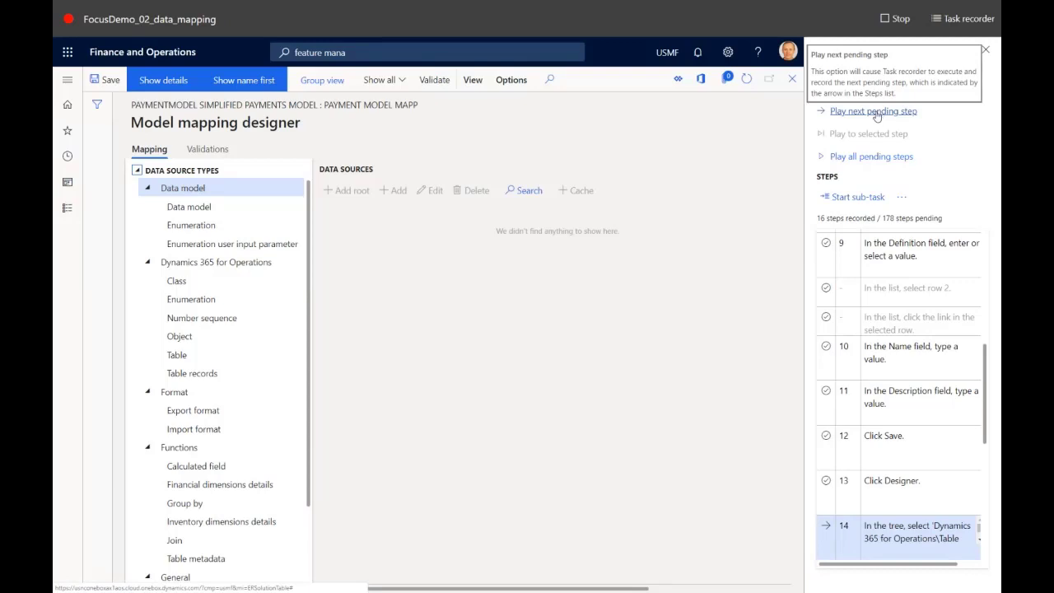
# Step: Replay the recorded steps that add a root Table records data source with name and label Transactions and help text Ledger journal lines
pyautogui.click(875, 111)
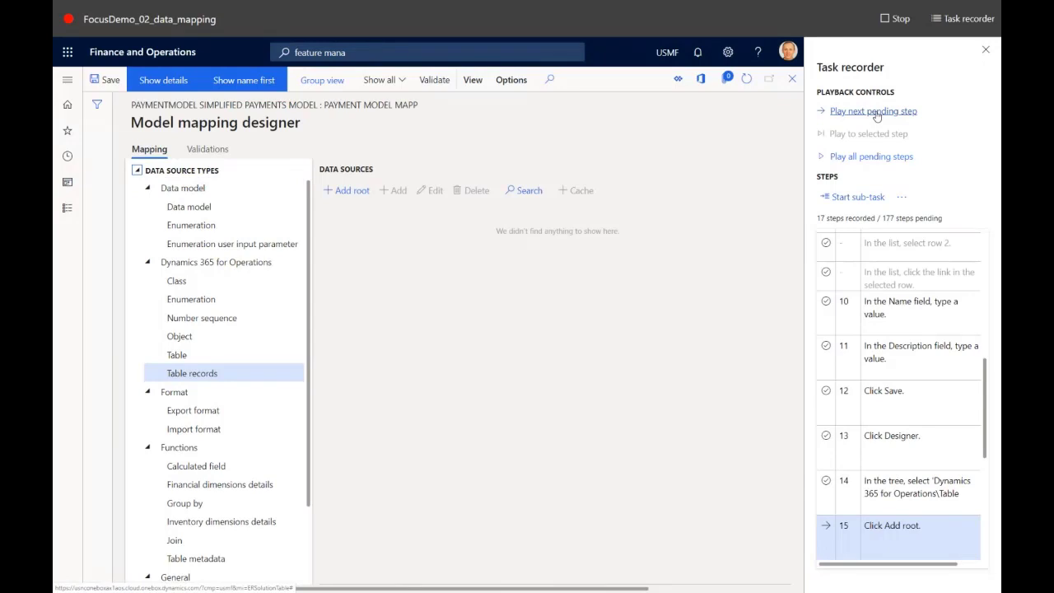
pyautogui.click(876, 111)
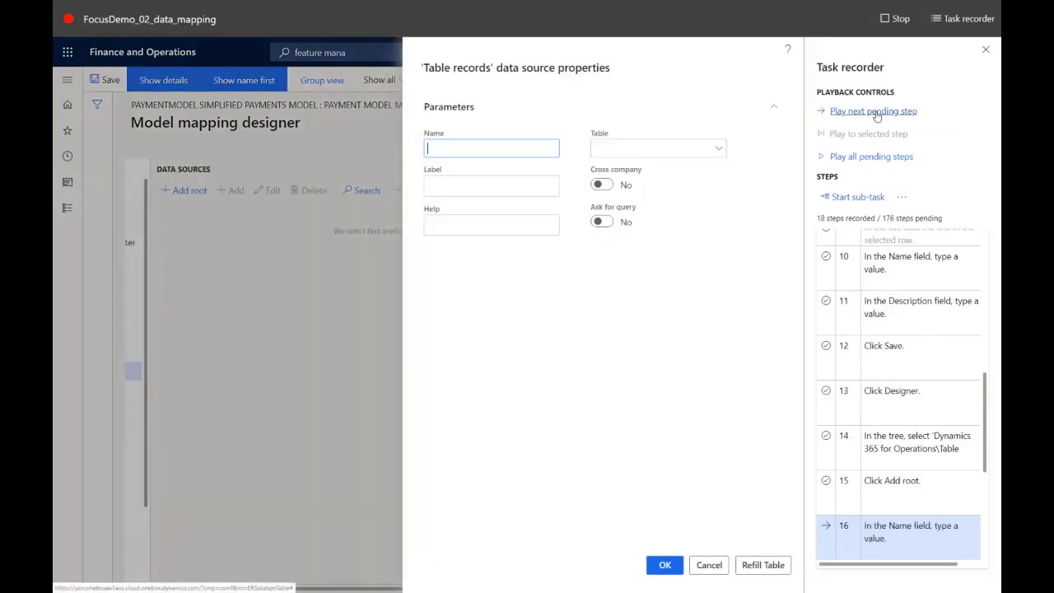
pyautogui.click(876, 111)
pyautogui.click(876, 111)
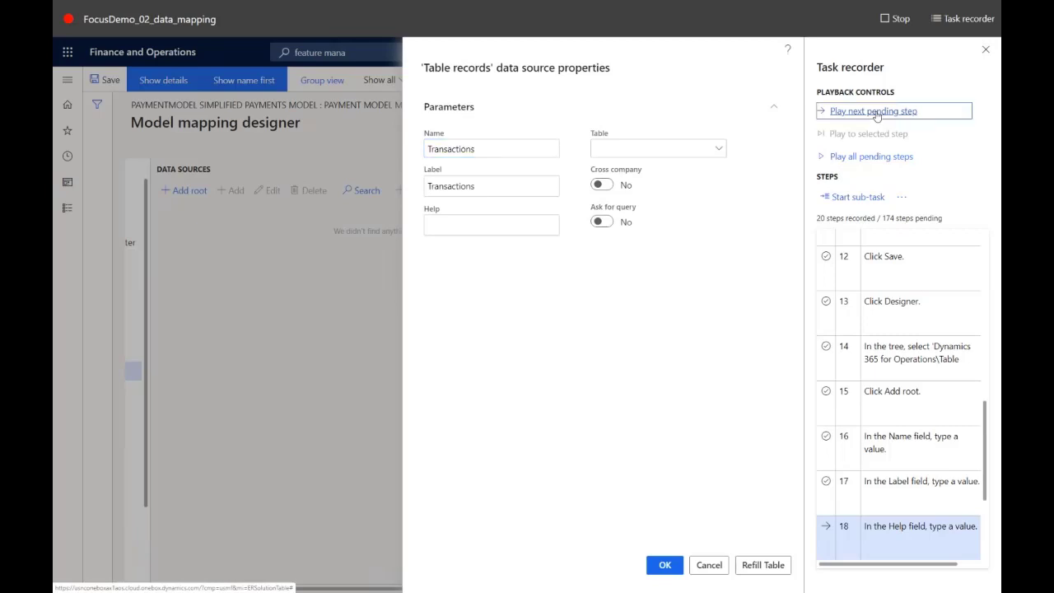
pyautogui.click(875, 112)
# Step: Replay the recorded steps that set the Transactions data source's table to LedgerJournalTrans, enable Ask for query and confirm the data source
pyautogui.click(876, 111)
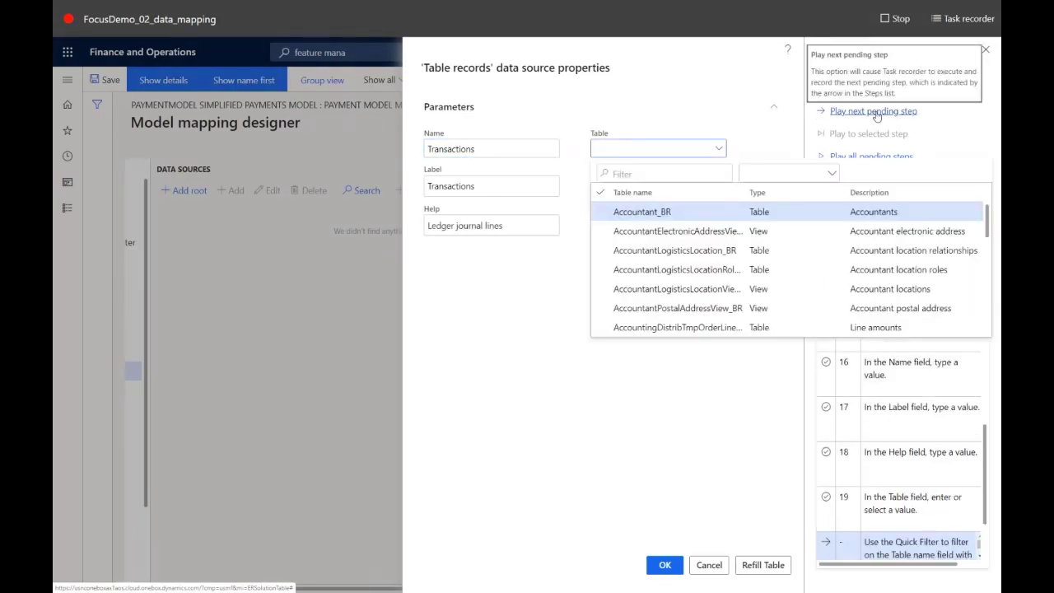
pyautogui.click(876, 111)
pyautogui.click(875, 111)
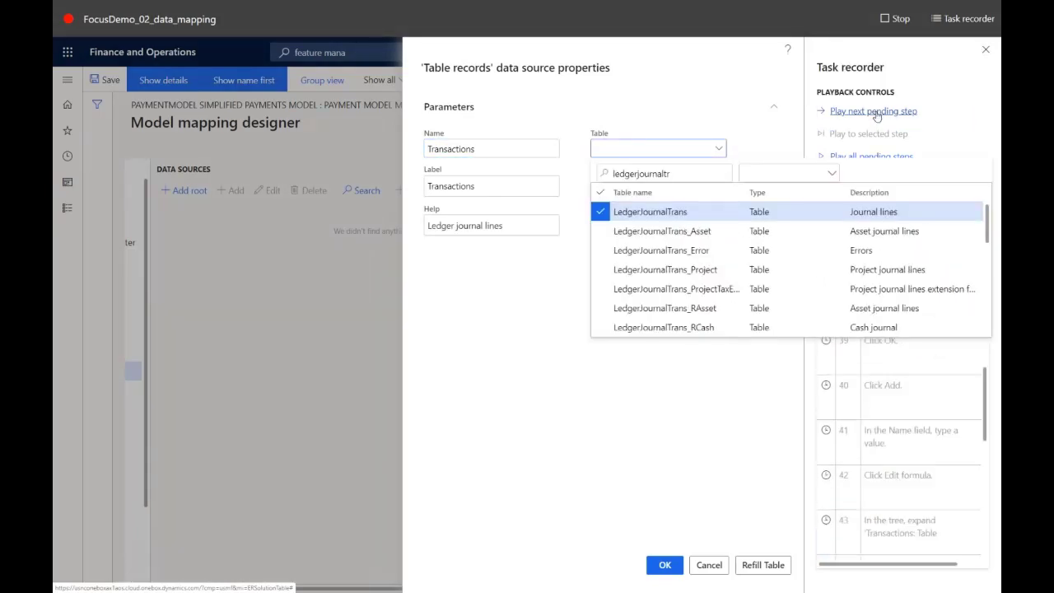
pyautogui.click(876, 111)
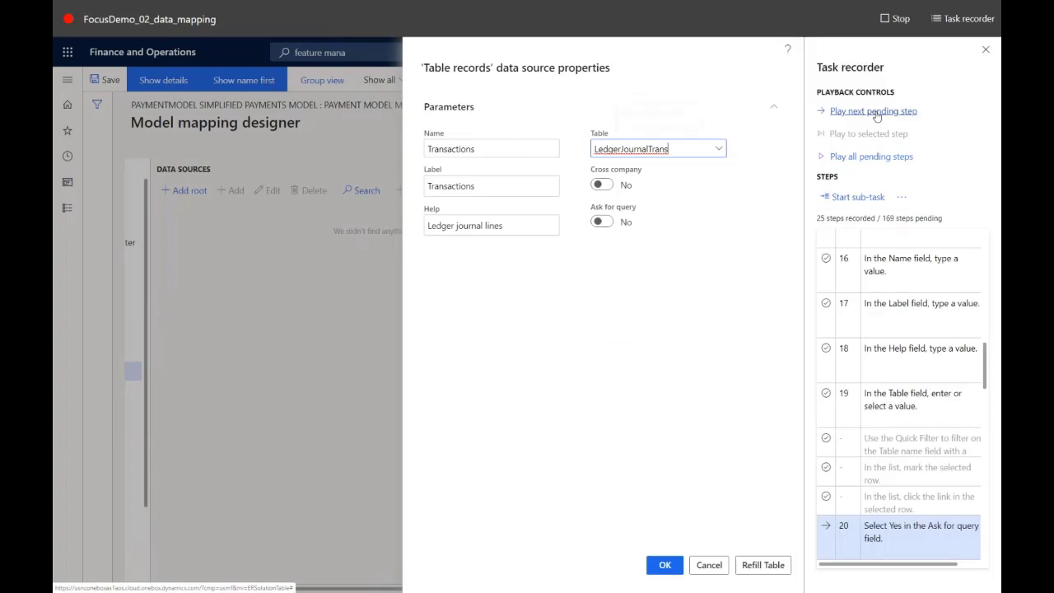
pyautogui.click(877, 116)
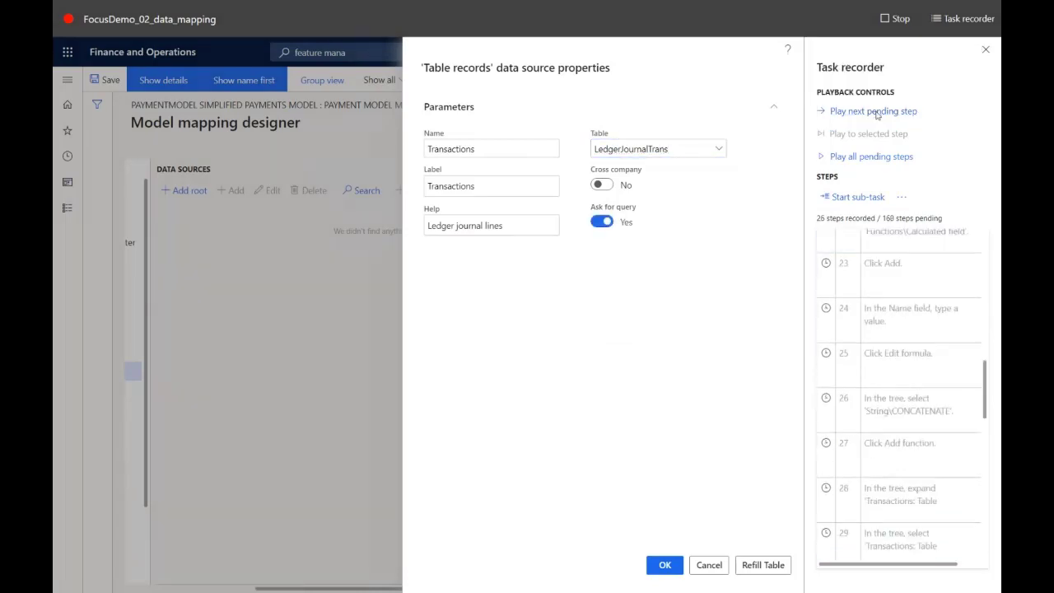
pyautogui.click(876, 115)
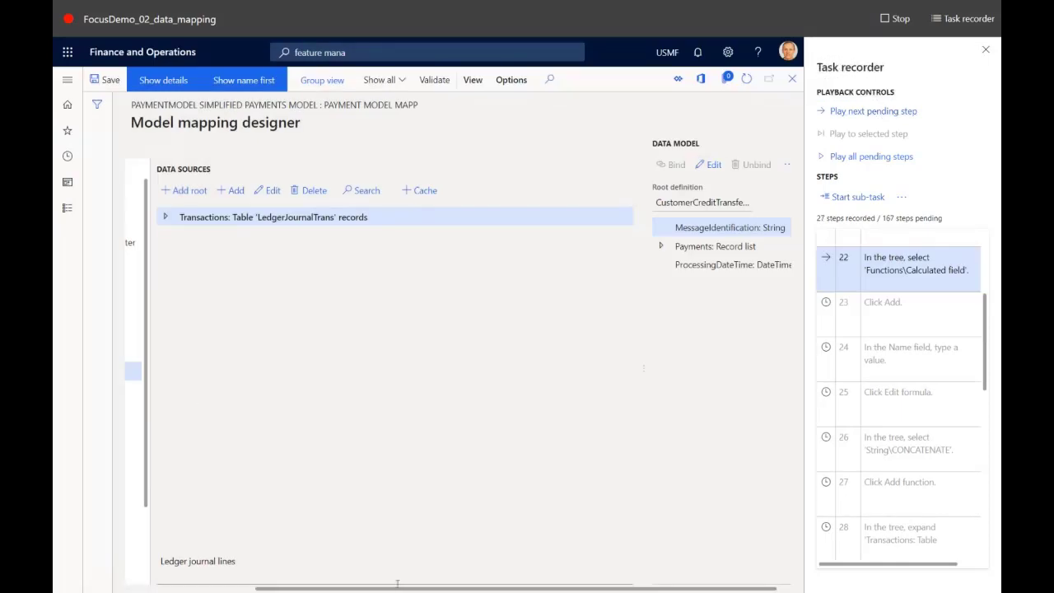
# Step: Replay the recorded steps that add a calculated field under Transactions, name it and open its formula for editing
pyautogui.moveTo(397, 589)
pyautogui.mouseDown()
pyautogui.moveTo(265, 546)
pyautogui.moveTo(409, 590)
pyautogui.mouseUp()
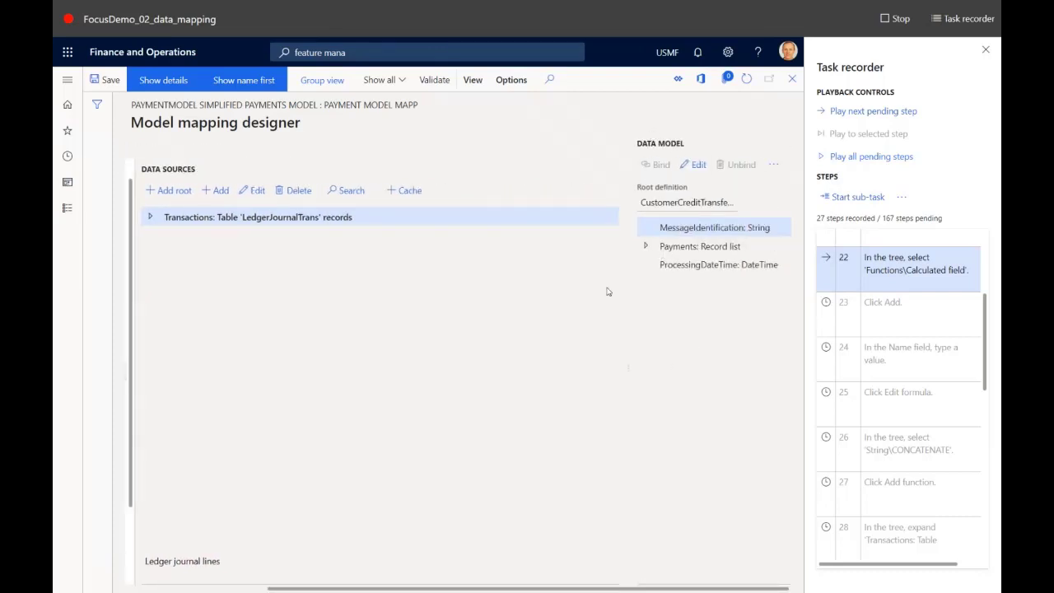
pyautogui.moveTo(313, 590); pyautogui.dragTo(135, 513)
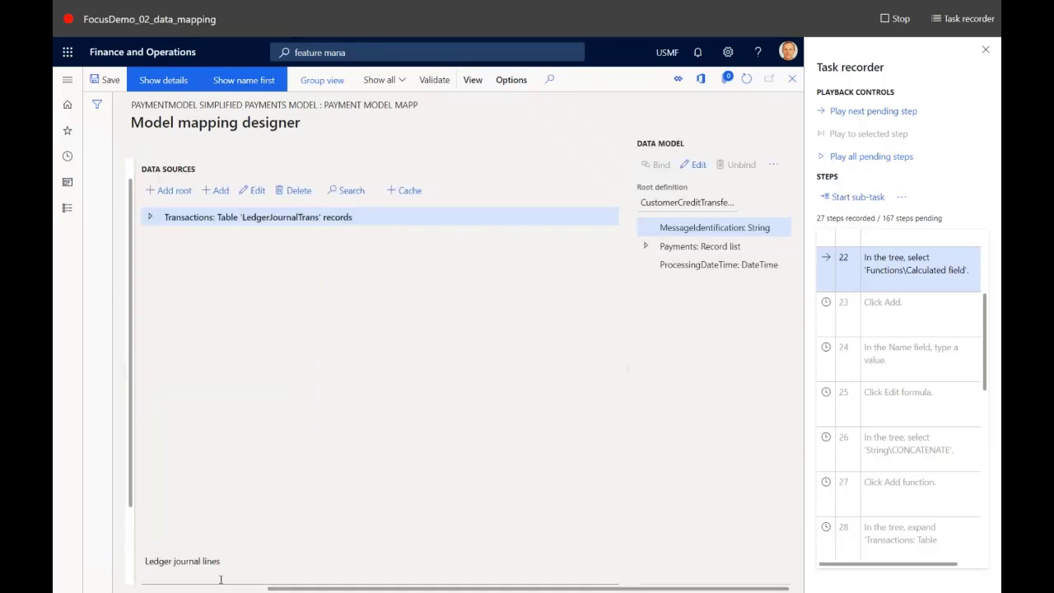
pyautogui.moveTo(272, 588); pyautogui.dragTo(139, 534)
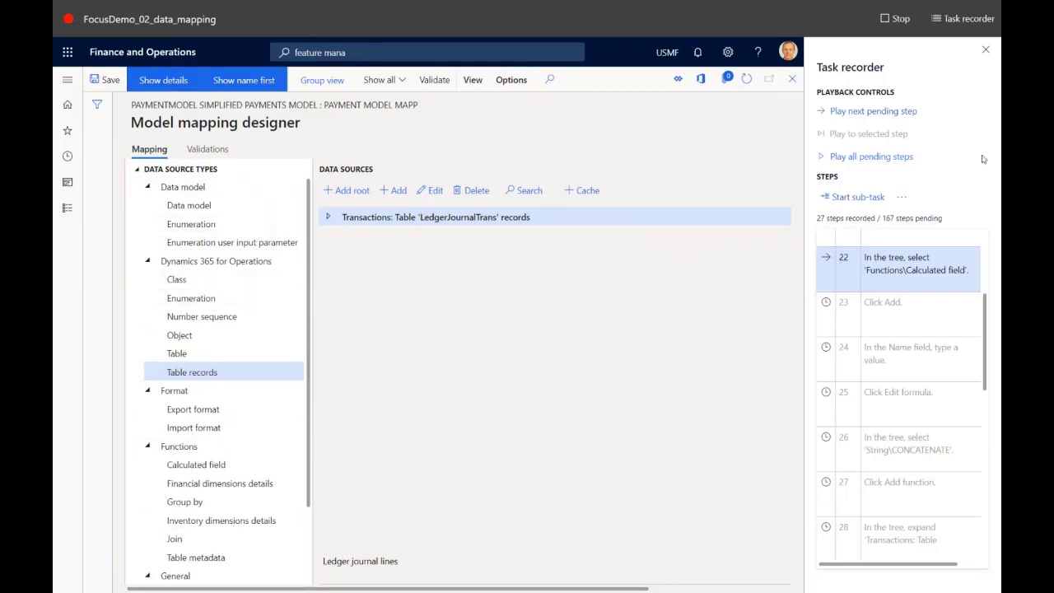
pyautogui.click(868, 115)
pyautogui.click(869, 115)
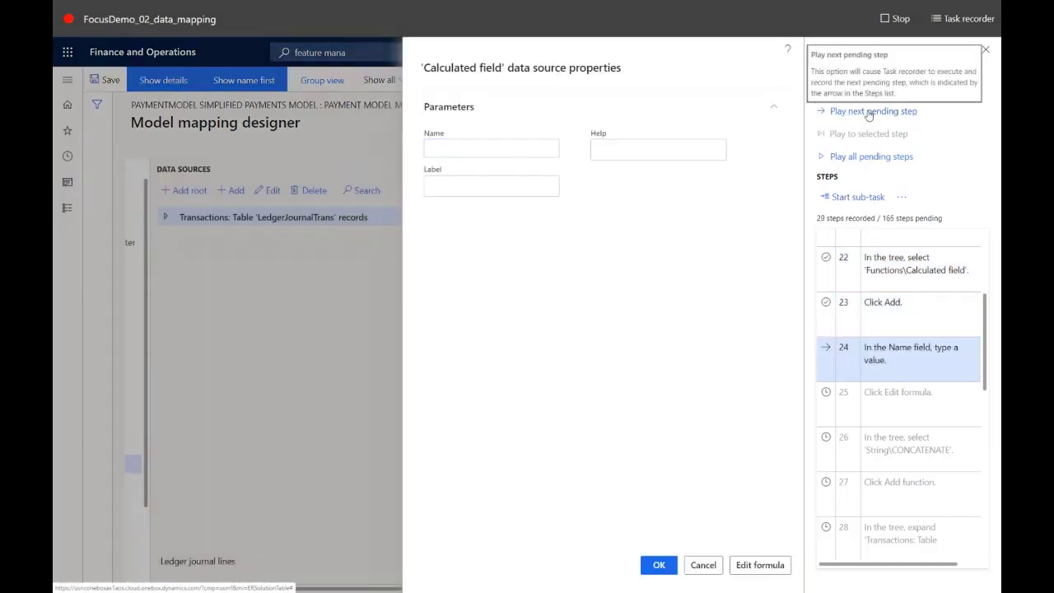
pyautogui.click(869, 115)
pyautogui.click(869, 114)
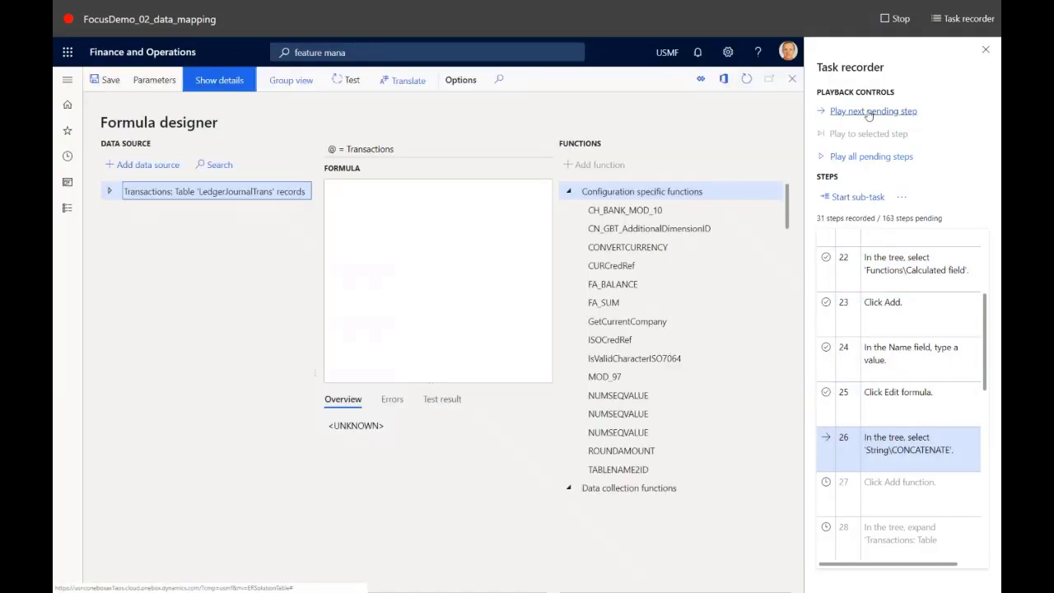
# Step: Replay the recorded steps that start the formula with CONCATENATE, Transactions.Voucher and the "-" separator
pyautogui.click(868, 114)
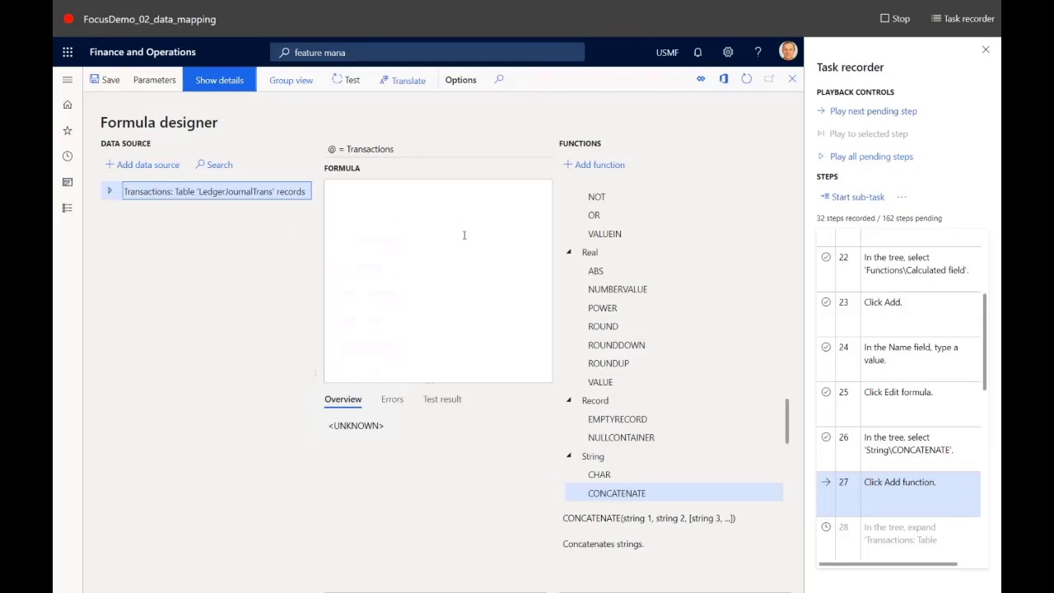
pyautogui.click(863, 113)
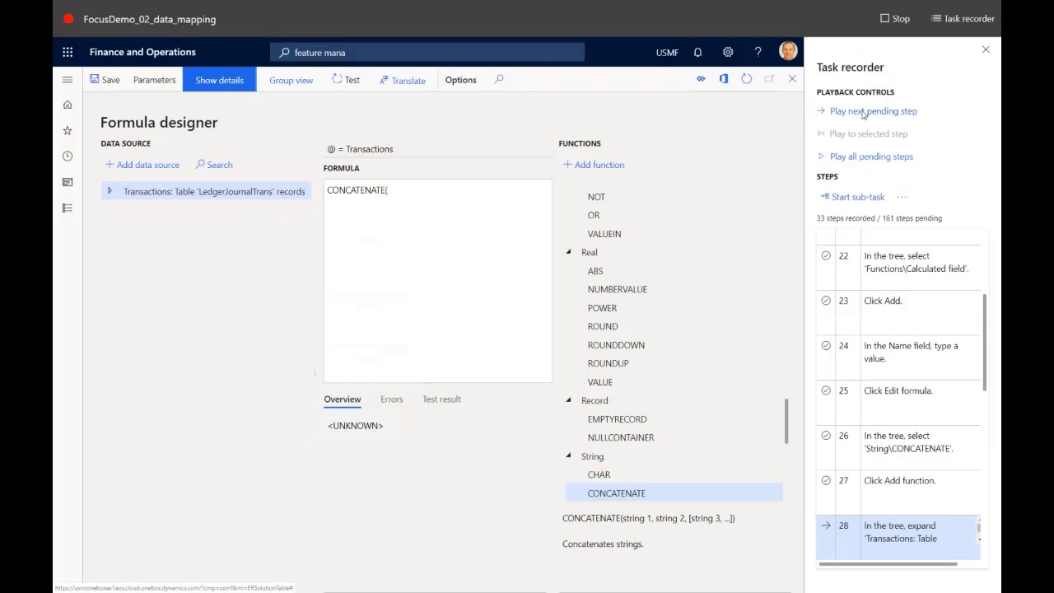
pyautogui.click(863, 113)
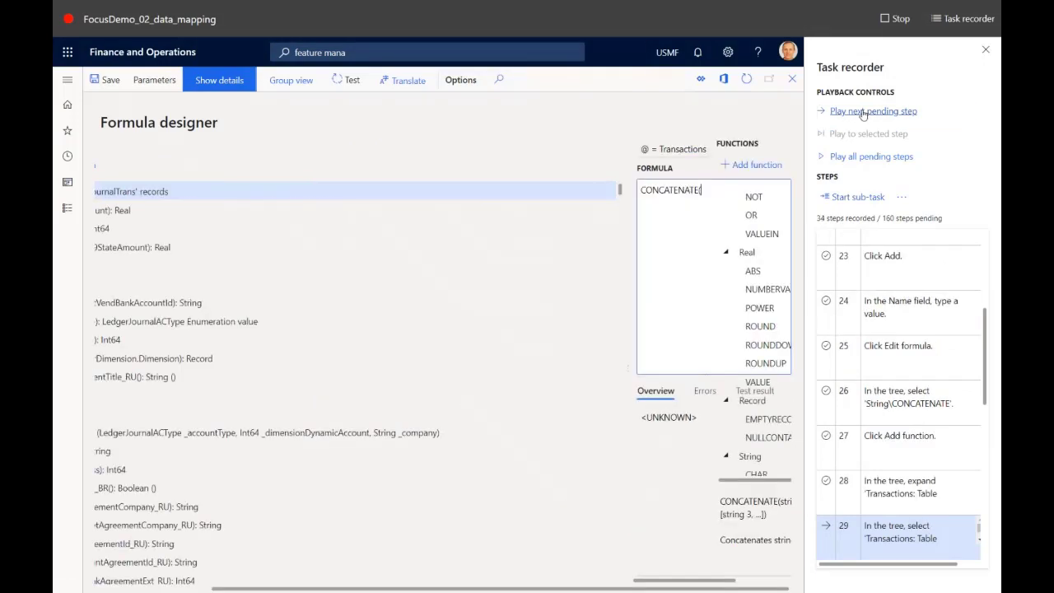
pyautogui.click(863, 113)
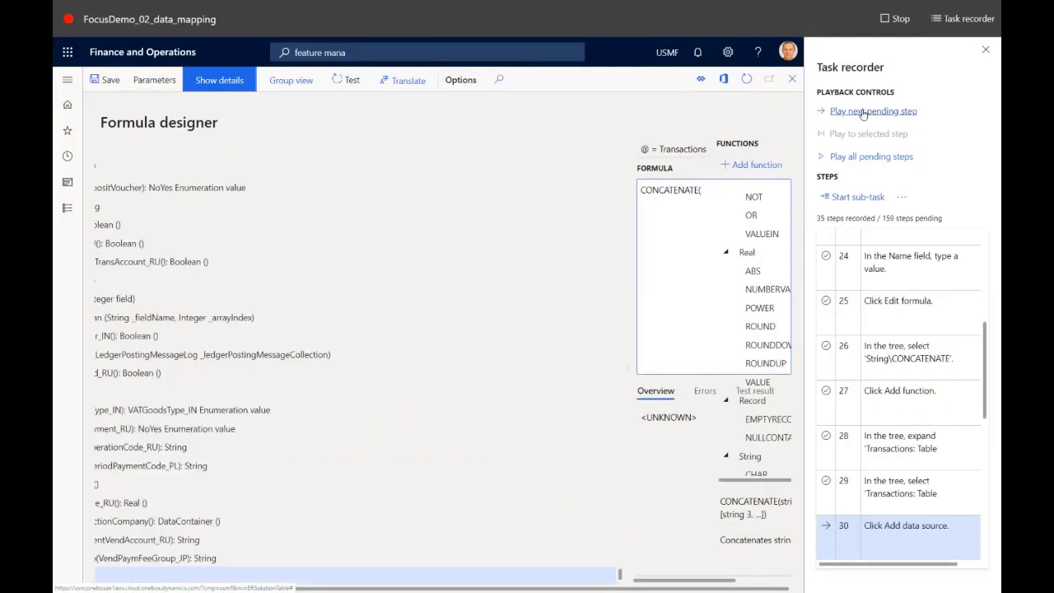
pyautogui.click(863, 113)
pyautogui.click(863, 113)
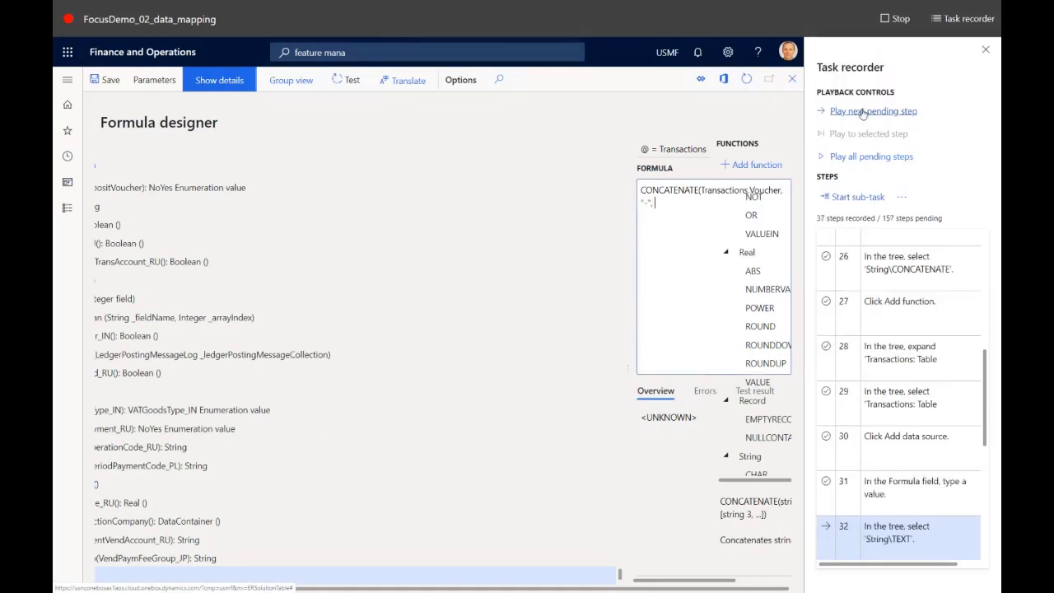
# Step: Replay the recorded steps that complete the formula with TEXT(Transactions.RecId) and its closing brackets
pyautogui.click(862, 113)
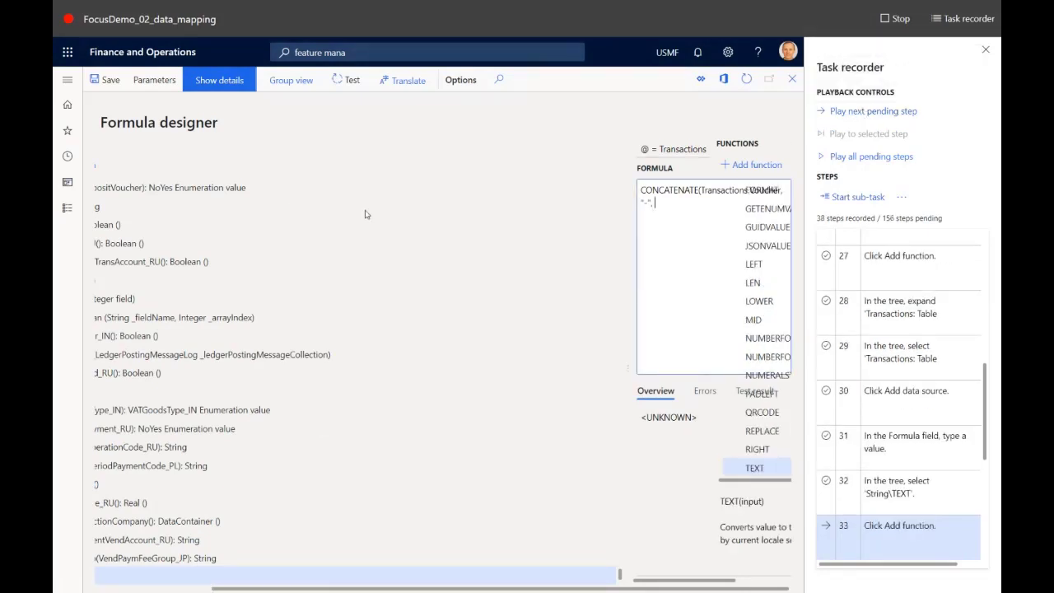
pyautogui.hotkey('ctrl', '+')
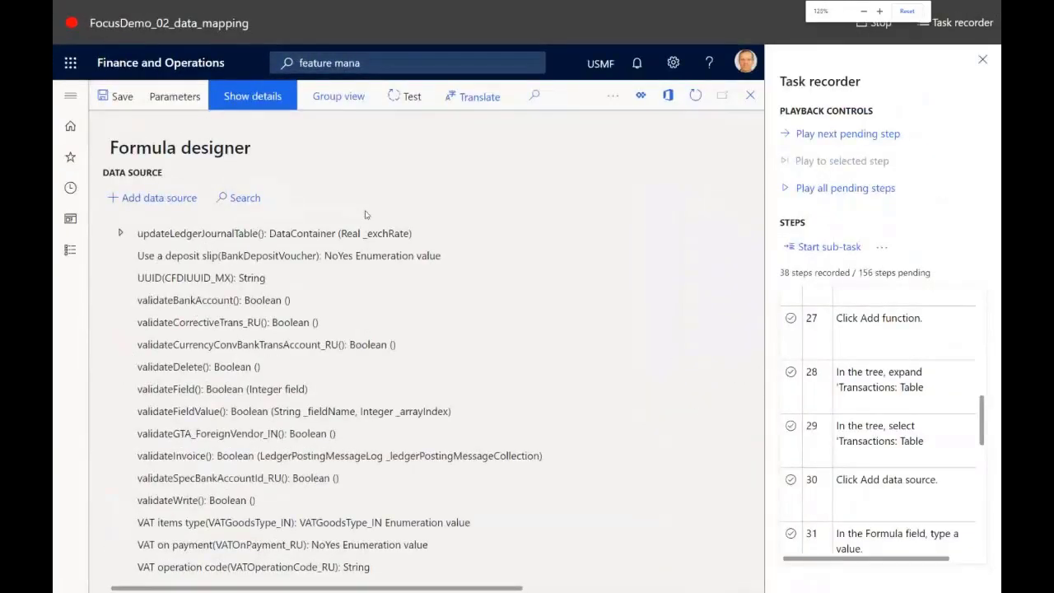
pyautogui.hotkey('ctrl', '-')
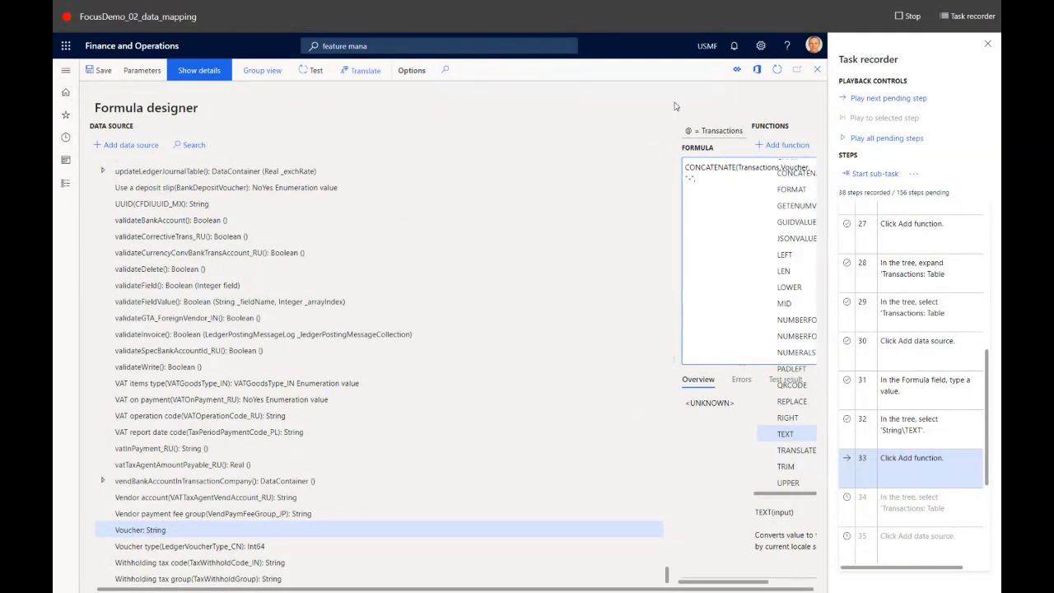
pyautogui.click(885, 99)
pyautogui.click(885, 99)
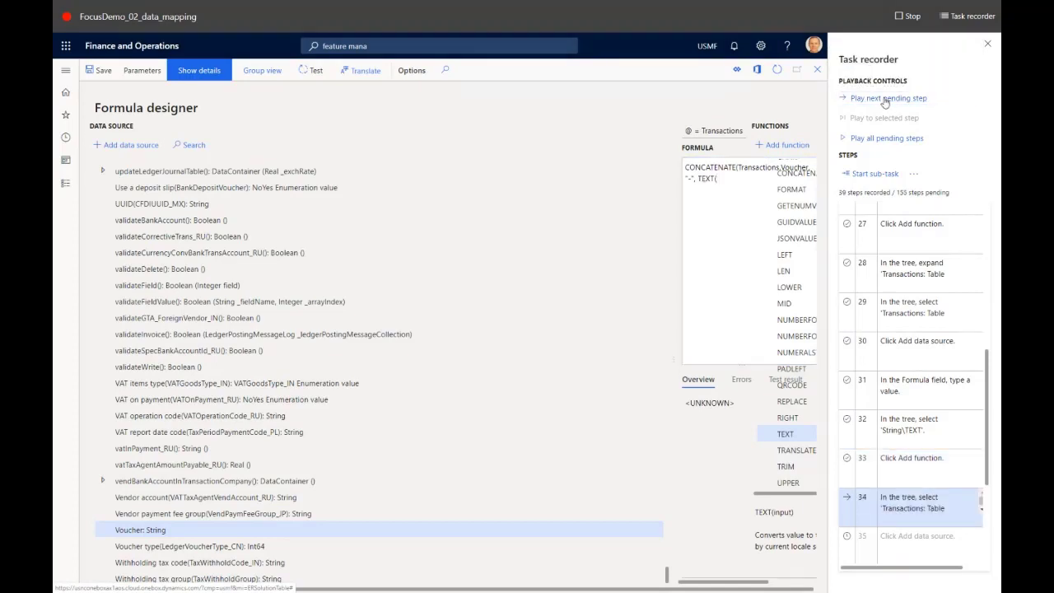
pyautogui.click(885, 99)
pyautogui.click(885, 99)
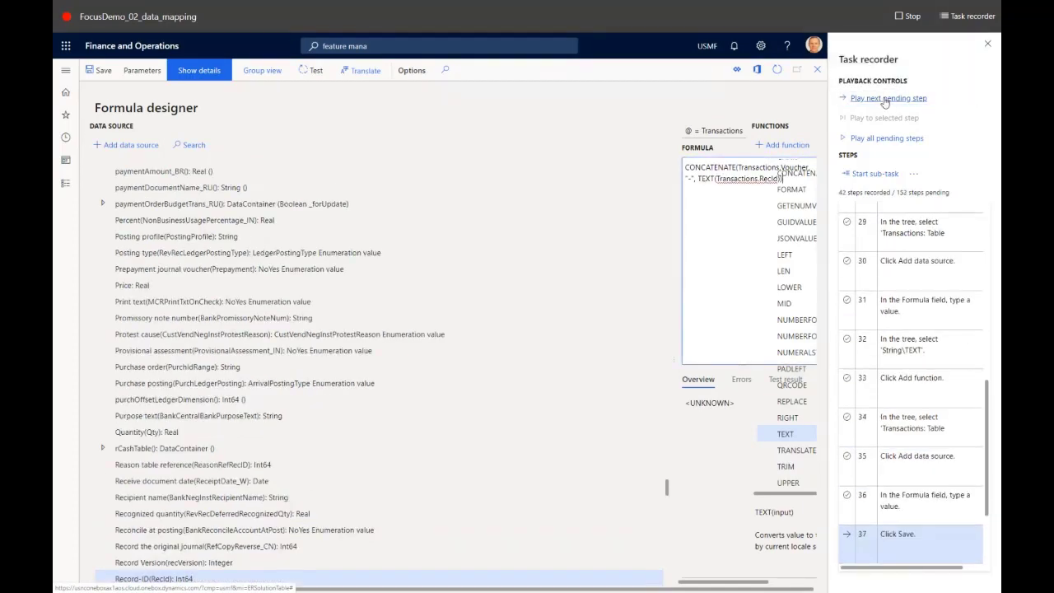
# Step: Replay the recorded steps that save the formula, close the Formula designer and confirm the calculated field
pyautogui.click(885, 99)
pyautogui.click(885, 99)
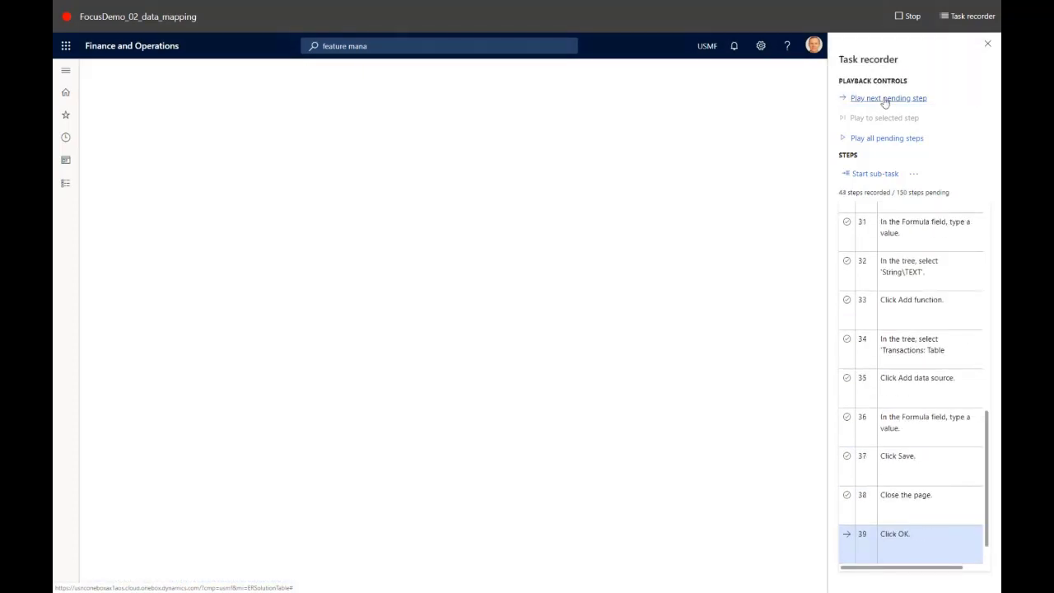
pyautogui.click(882, 99)
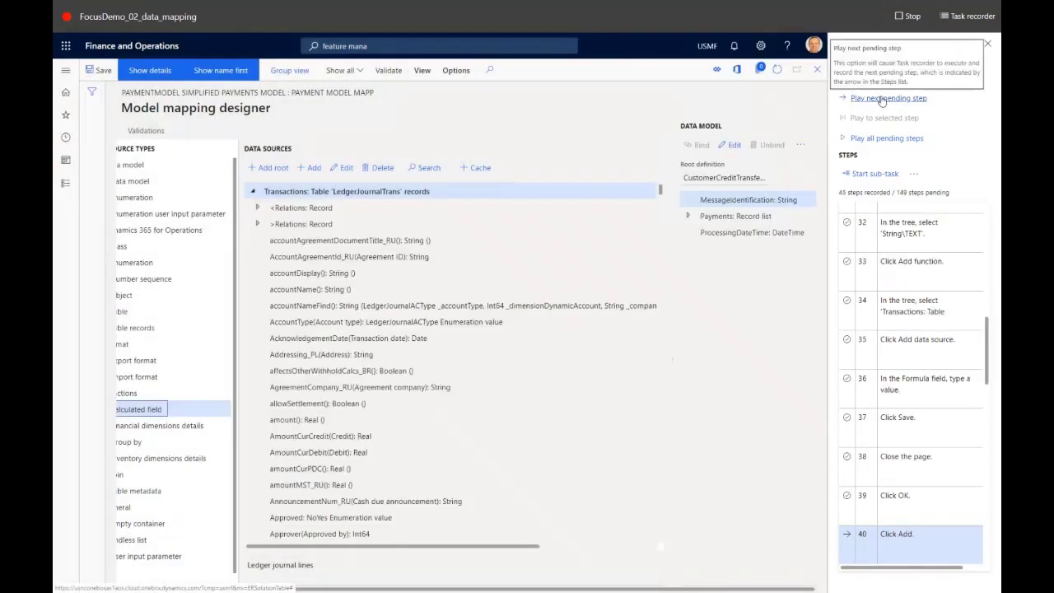
# Step: Replay all remaining steps of FocusDemo_02_data_mapping, through completing the model version, and dismiss the status notification
pyautogui.click(882, 100)
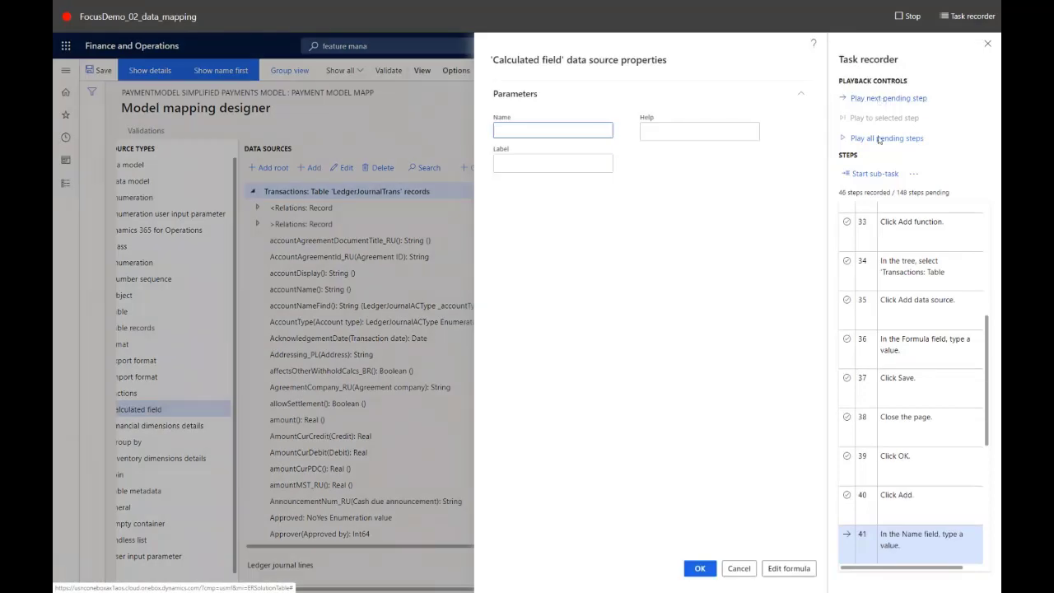
pyautogui.click(884, 138)
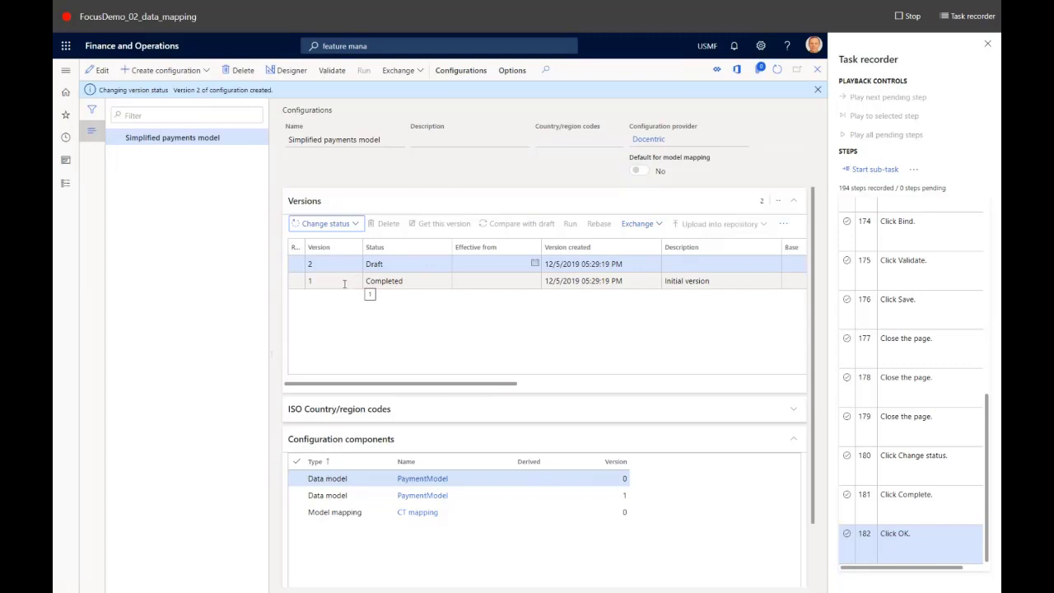
pyautogui.click(818, 89)
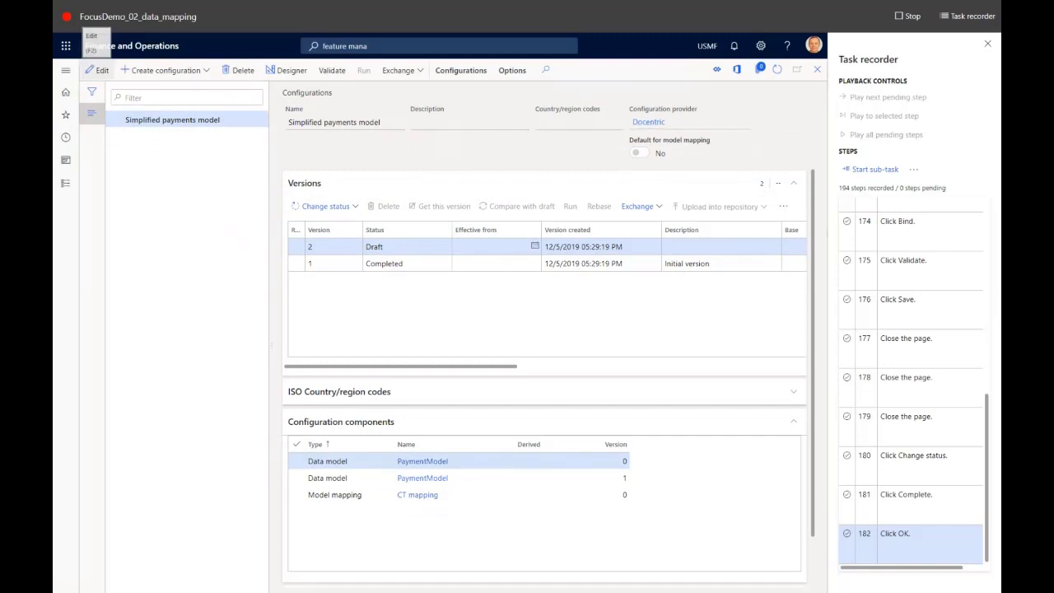
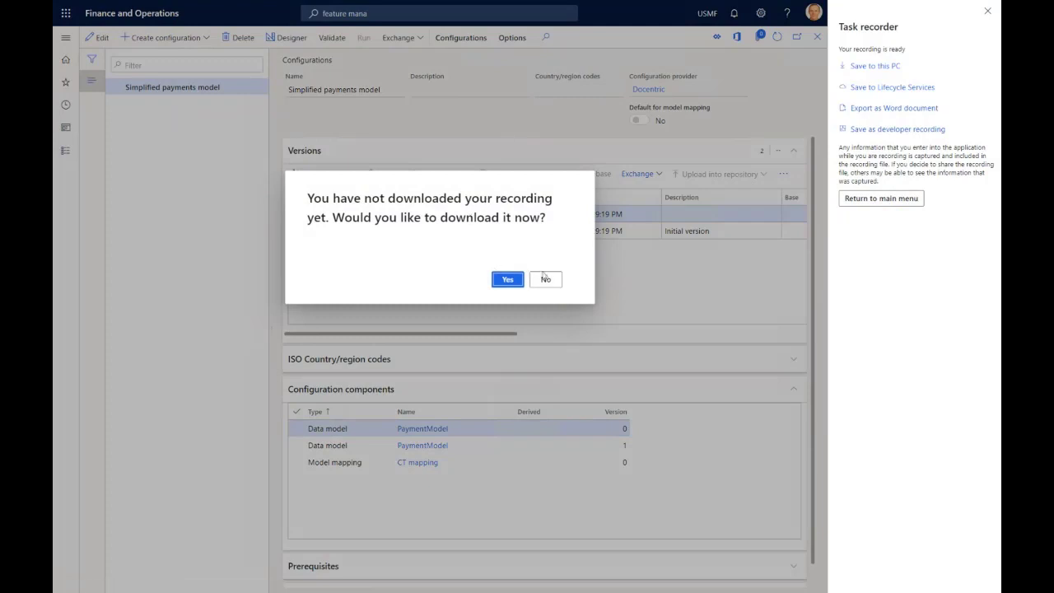
# Step: Decline downloading the finished recording, load Webinar1Demo_03_create_format.axtr from this PC for playback and start it
pyautogui.click(545, 279)
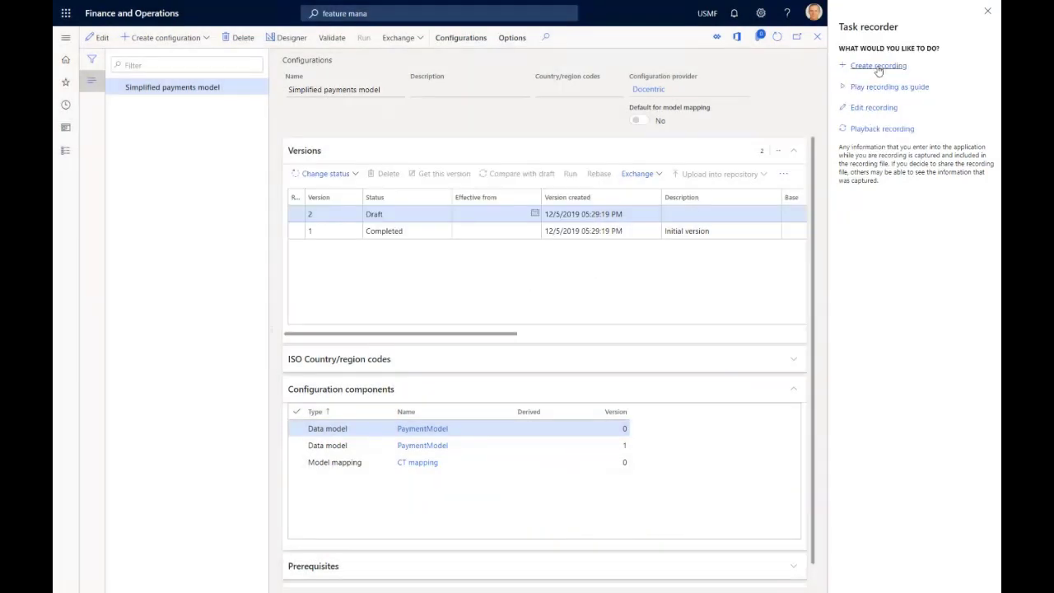
pyautogui.click(889, 129)
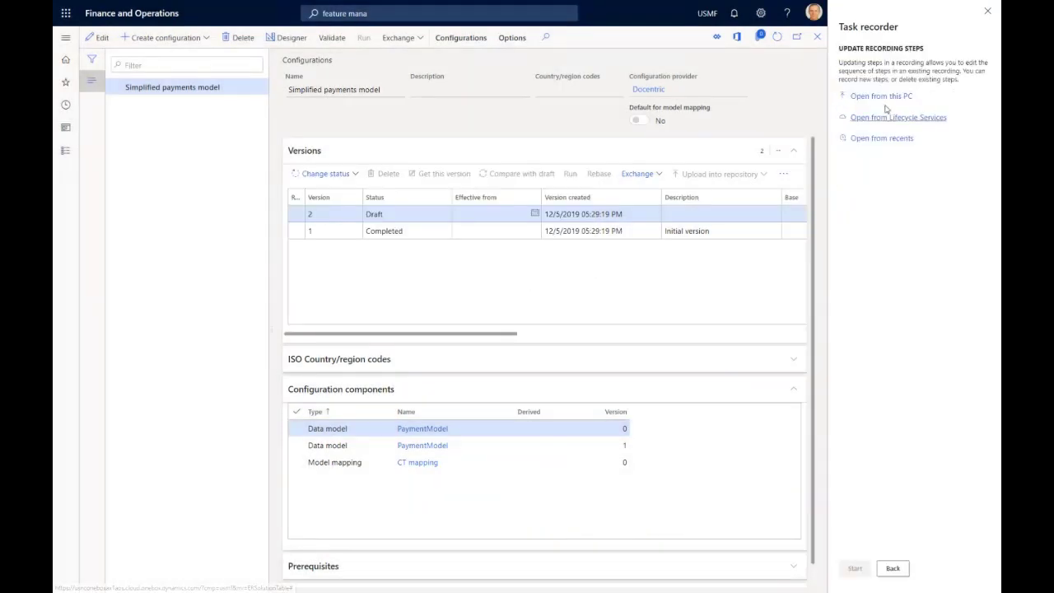
pyautogui.click(863, 98)
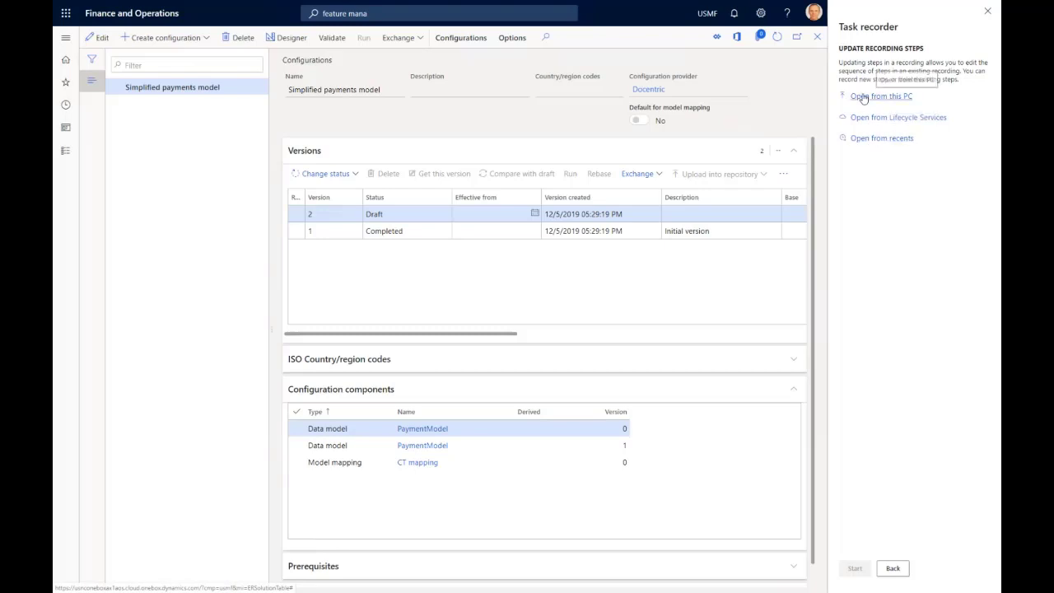
pyautogui.click(857, 173)
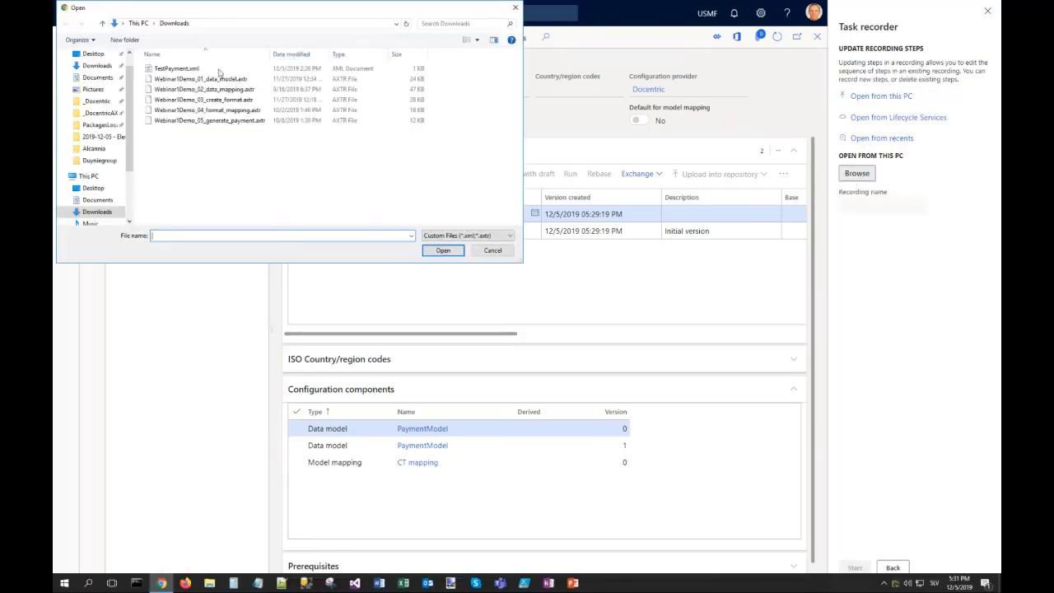
pyautogui.doubleClick(206, 99)
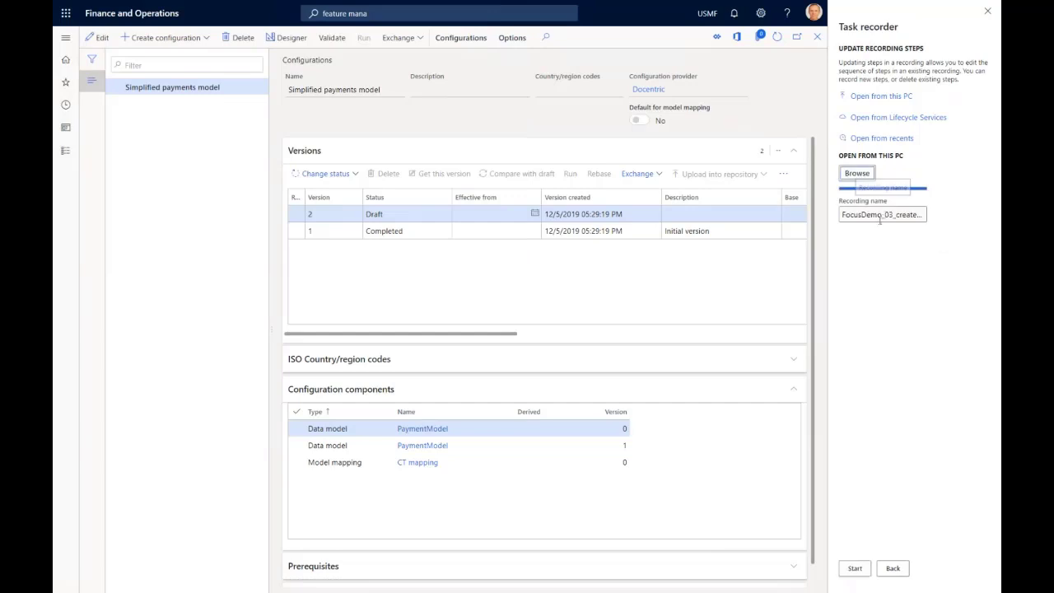
pyautogui.click(855, 568)
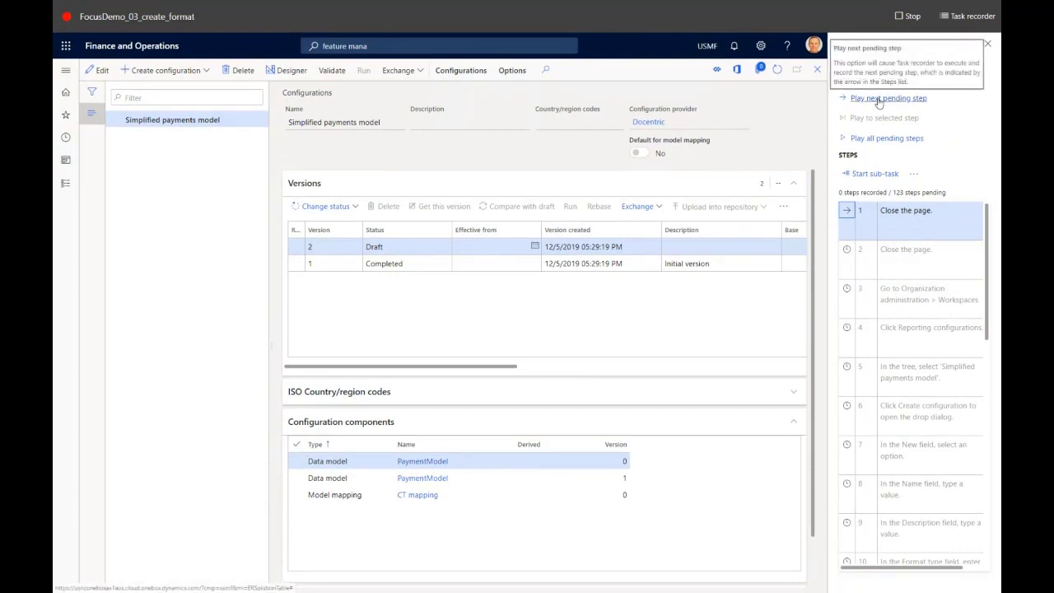
# Step: Replay the recorded steps that close the open pages, go to the workspace's Reporting configurations and select Simplified payments model
pyautogui.click(878, 99)
pyautogui.click(878, 99)
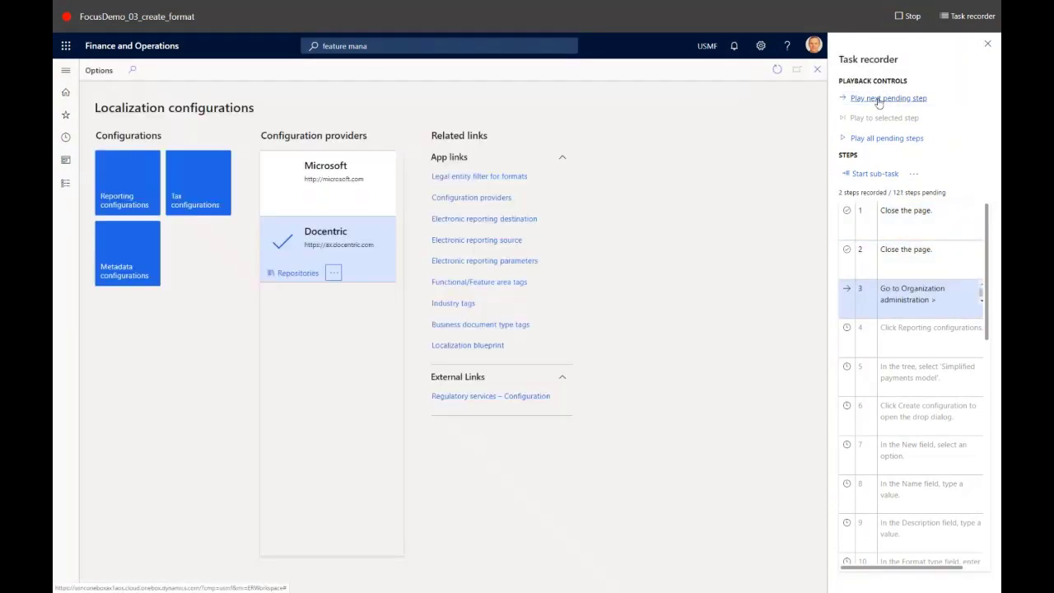
pyautogui.click(878, 99)
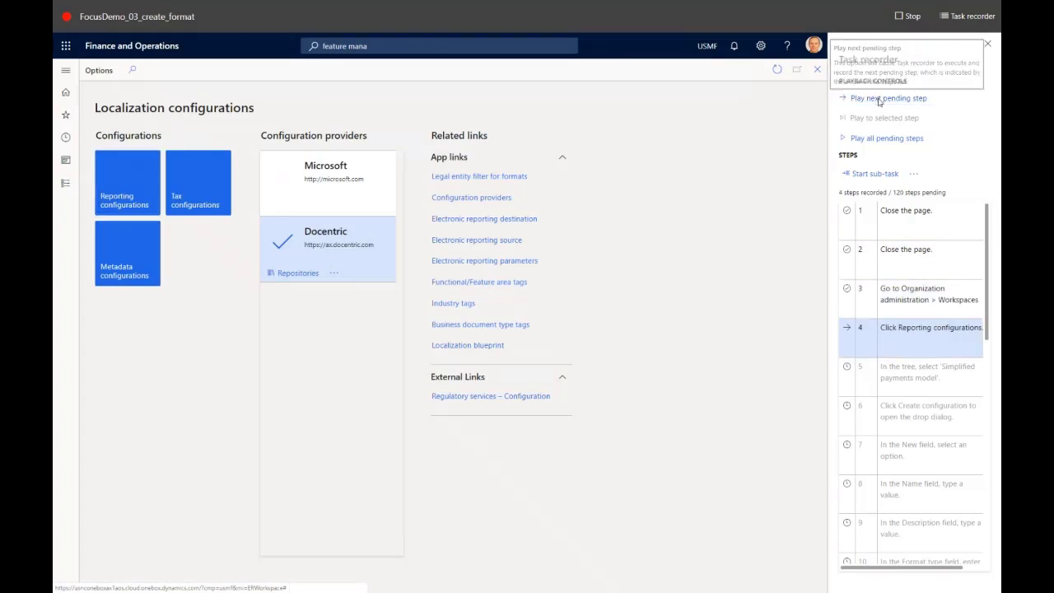
pyautogui.click(879, 99)
pyautogui.click(878, 99)
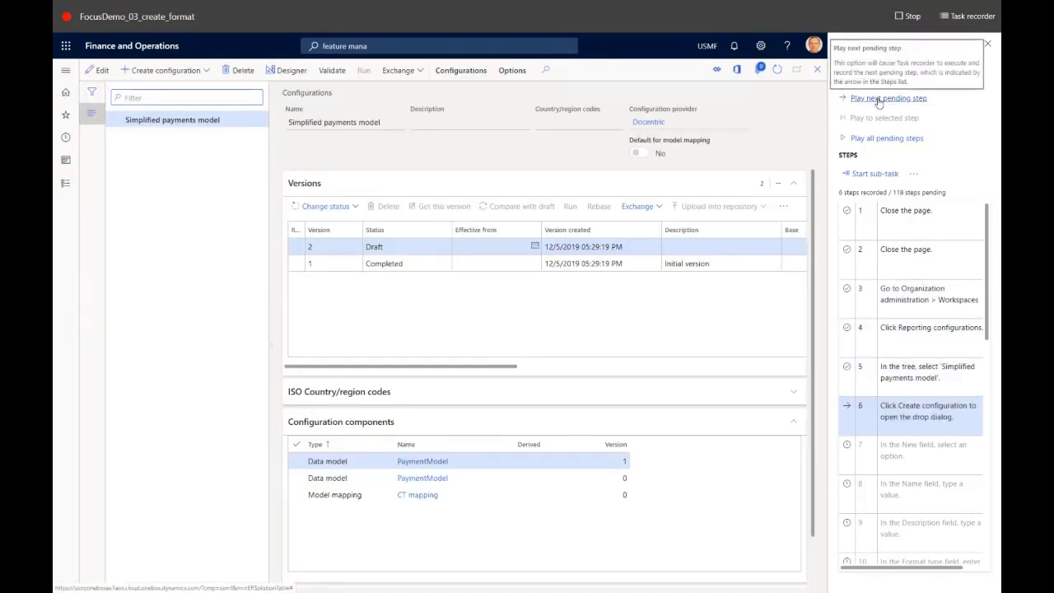
# Step: Replay the recorded steps that start a format configuration based on the data model, named BACS (UK fictitious), with its vendor payment description
pyautogui.click(878, 99)
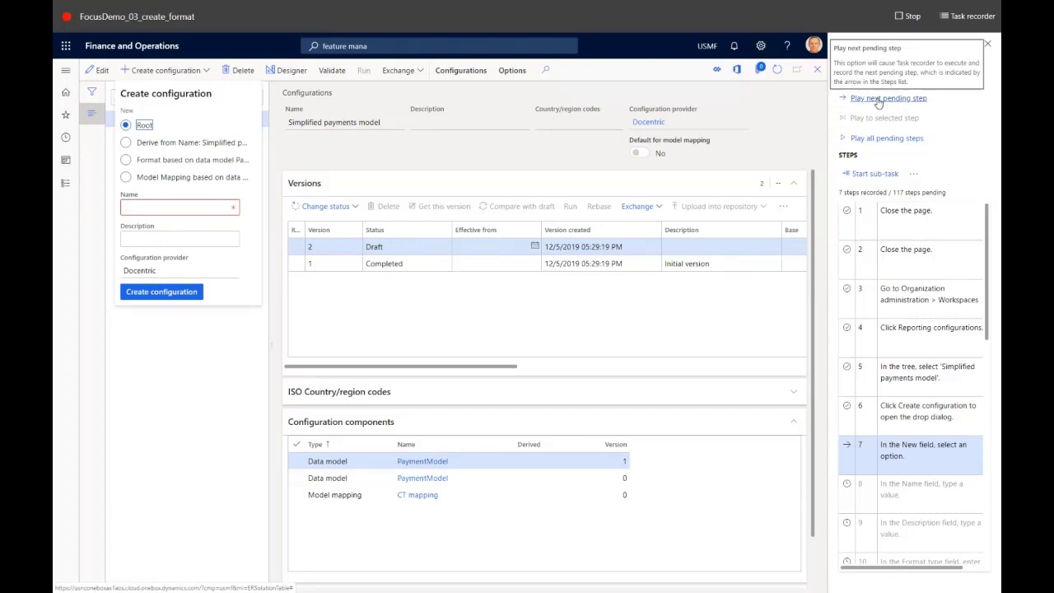
pyautogui.click(878, 98)
pyautogui.click(878, 99)
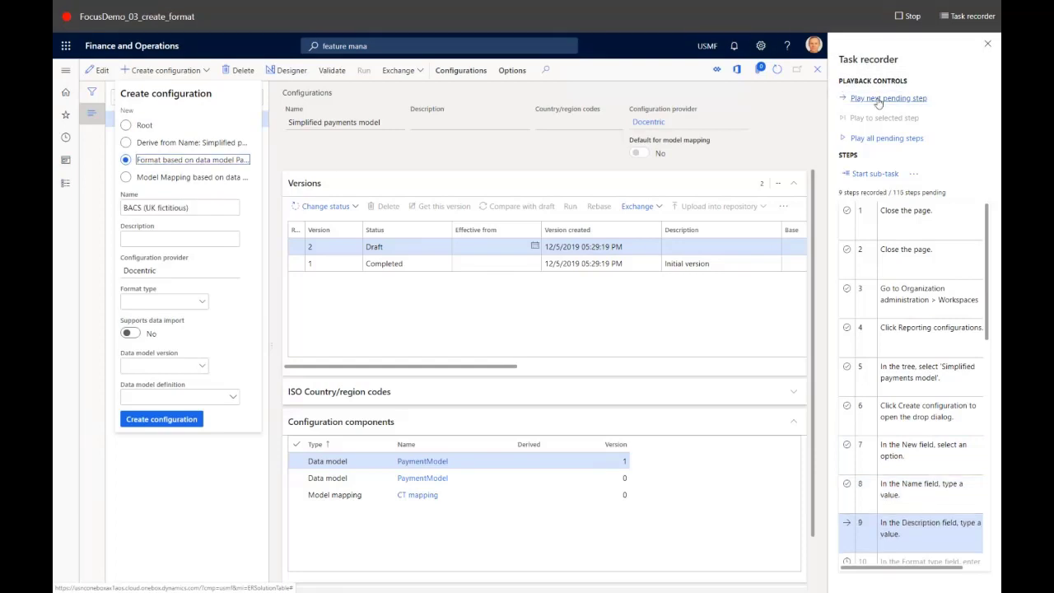
pyautogui.click(879, 99)
pyautogui.click(879, 99)
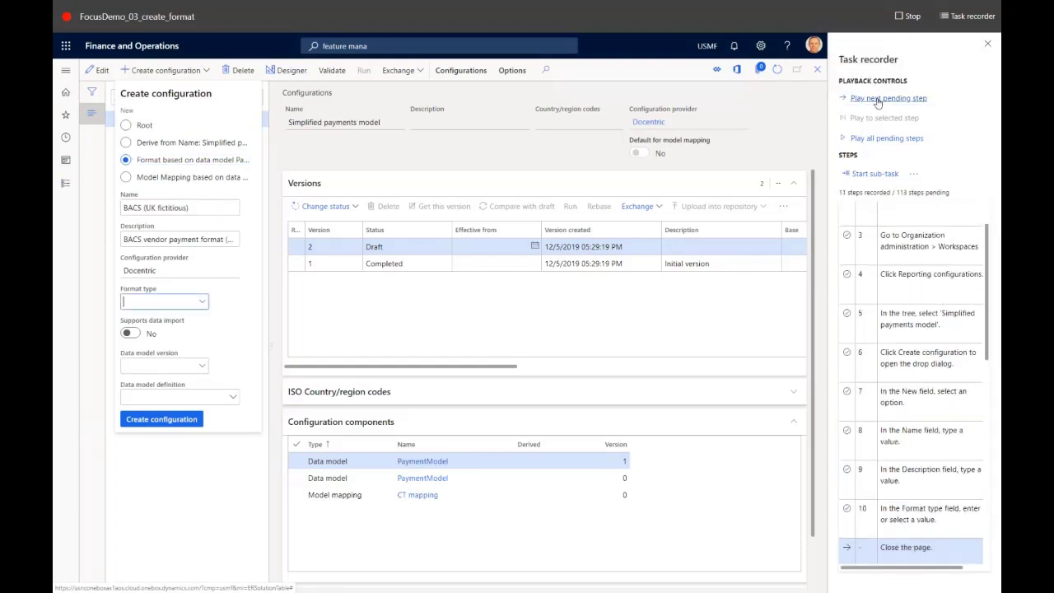
# Step: Replay the recorded steps that set data model version 1 and the CustomerCreditTransferInitiation definition and create the configuration
pyautogui.click(878, 98)
pyautogui.click(879, 99)
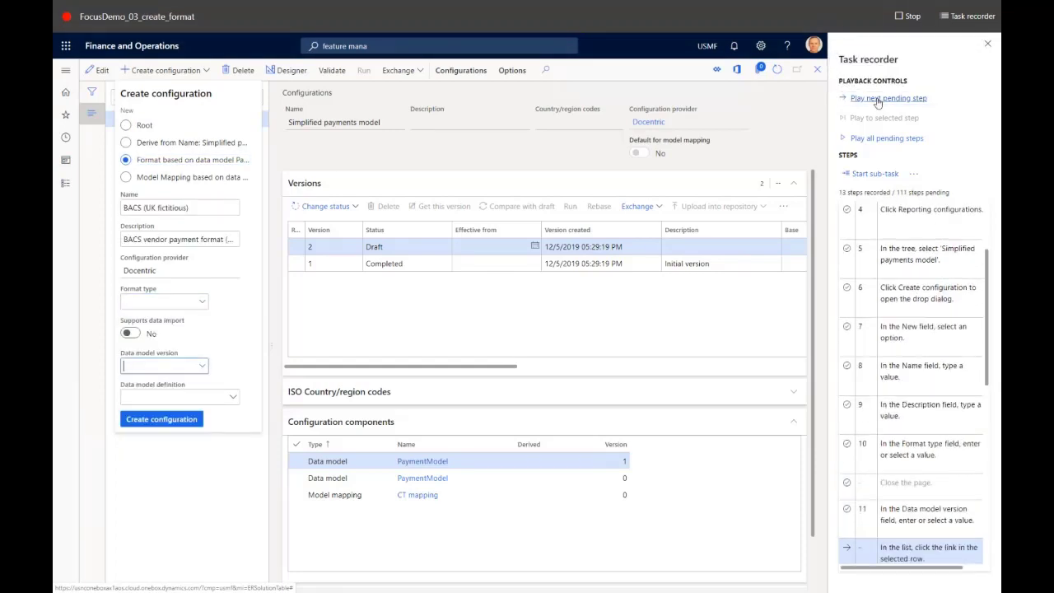
pyautogui.click(879, 98)
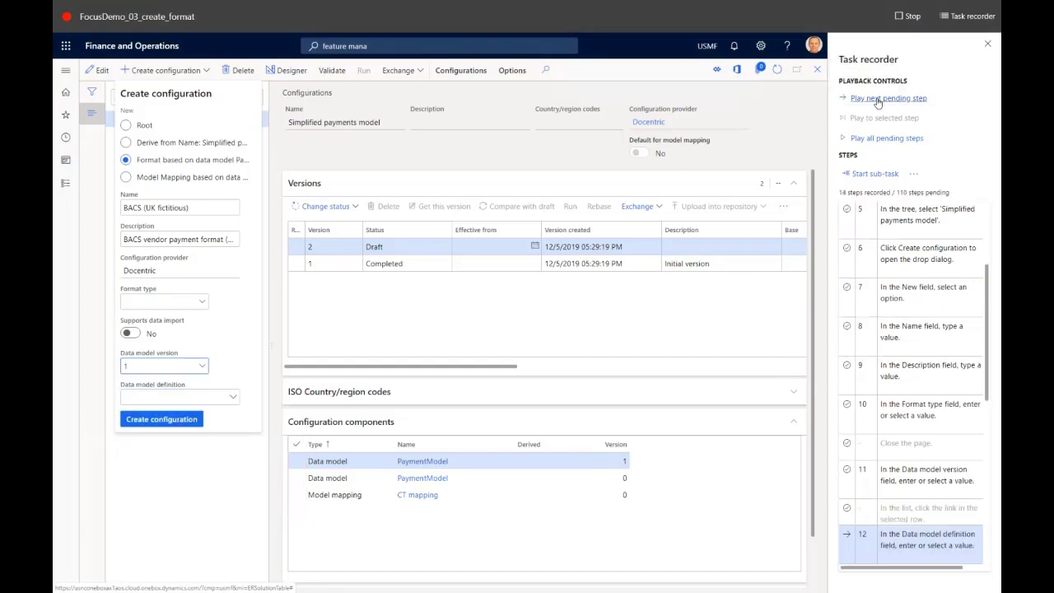
pyautogui.click(878, 99)
pyautogui.click(879, 99)
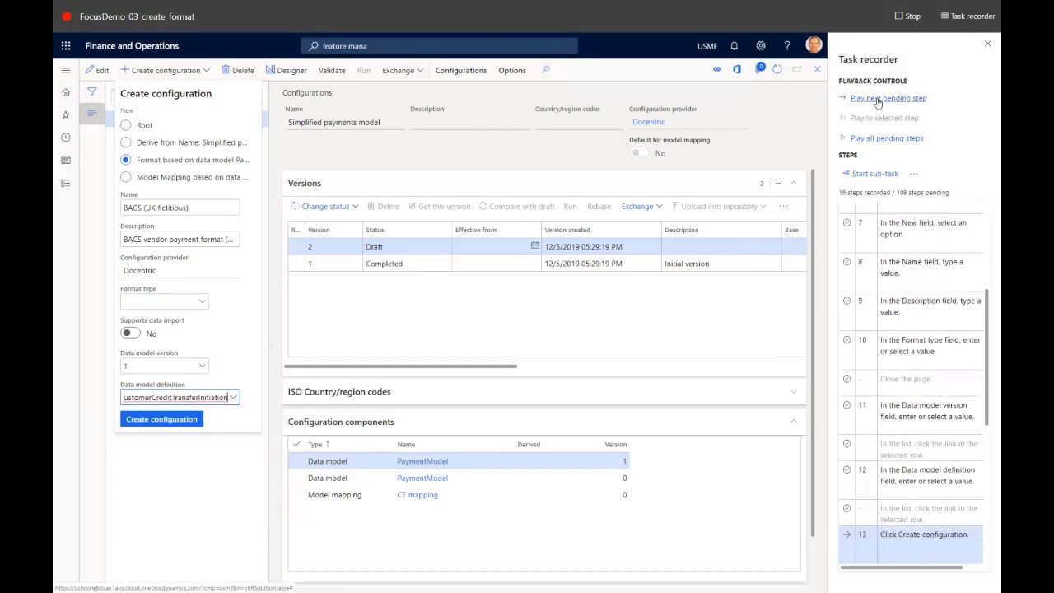
pyautogui.click(878, 99)
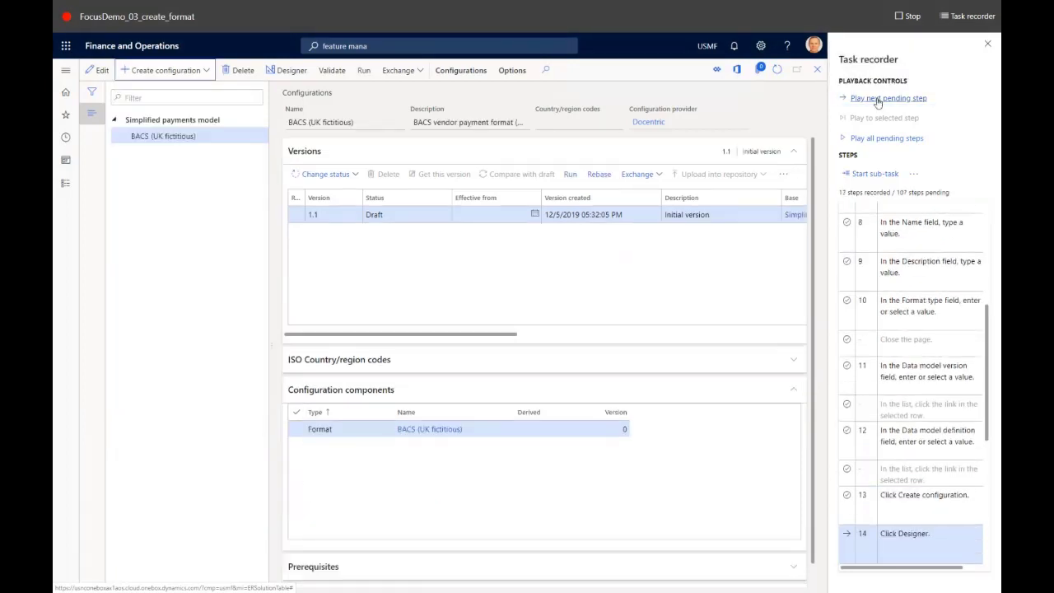
# Step: Replay the recorded steps that open the format designer and add a root File element named Xml with UTF-8 encoding
pyautogui.click(878, 98)
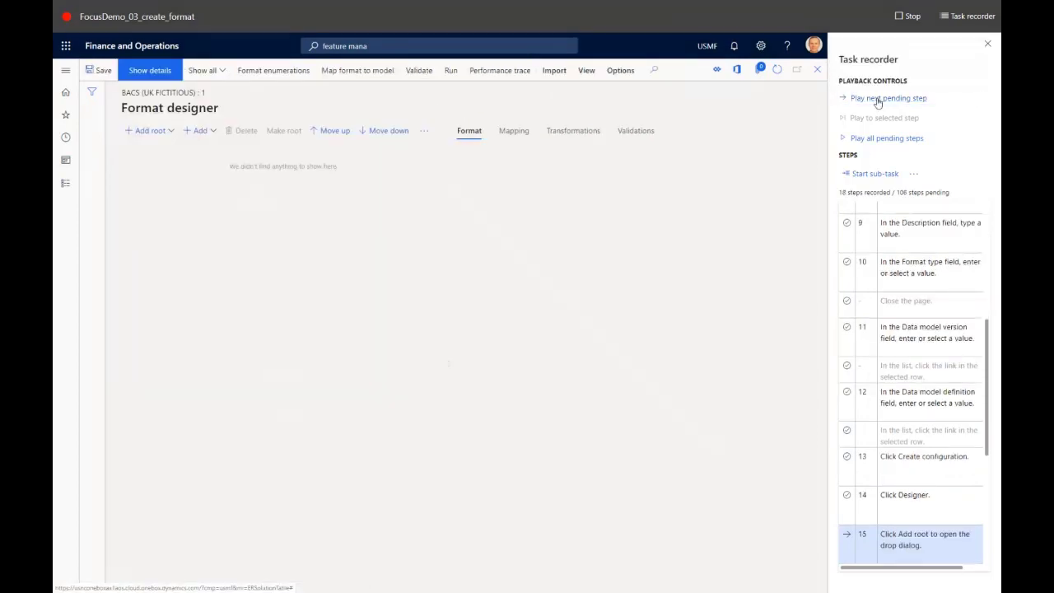
pyautogui.click(879, 99)
pyautogui.click(879, 99)
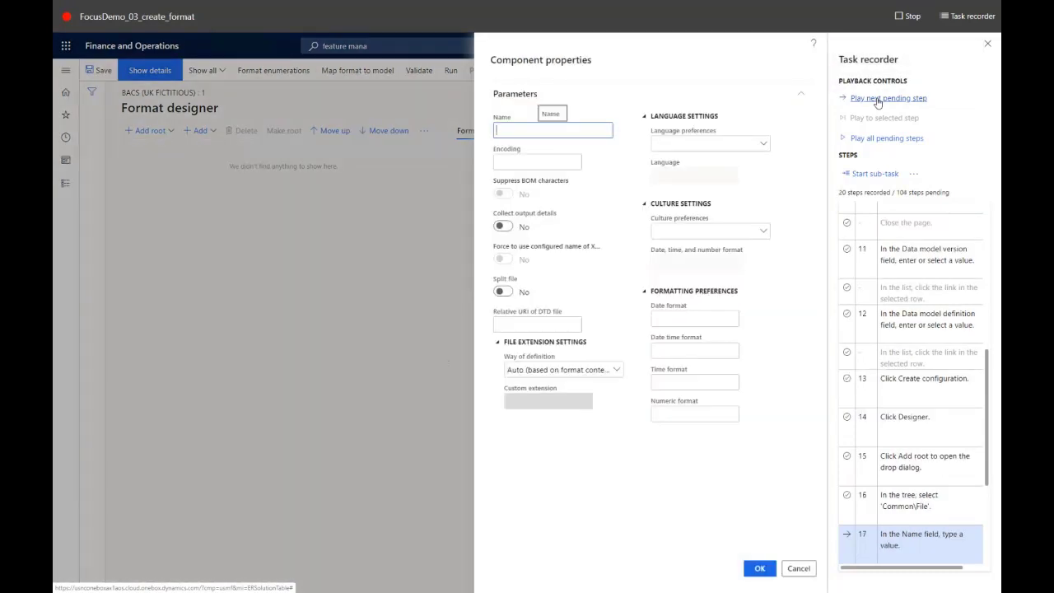
pyautogui.click(878, 98)
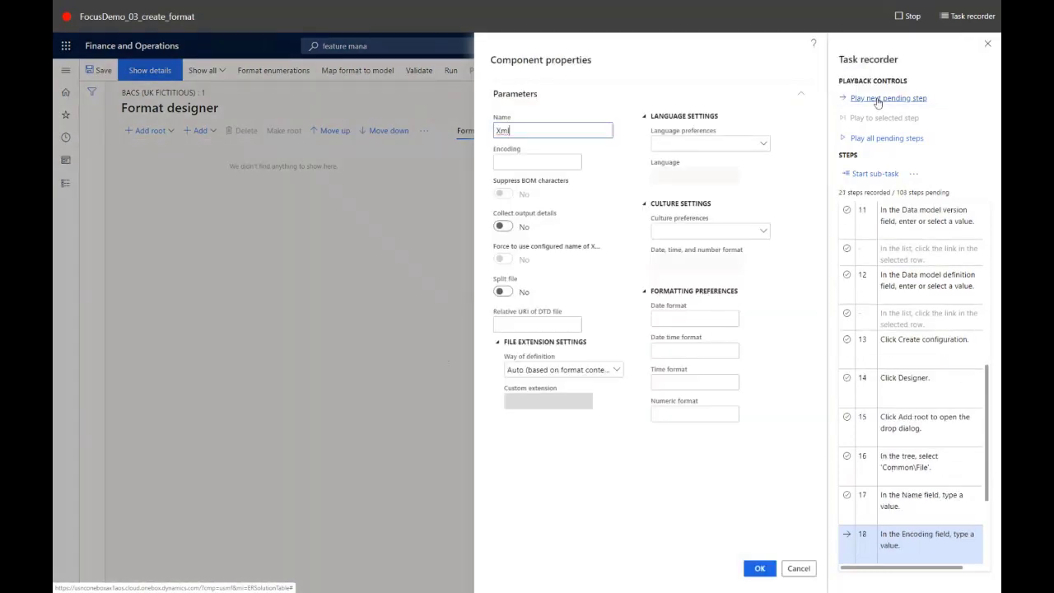
pyautogui.click(878, 99)
pyautogui.click(878, 99)
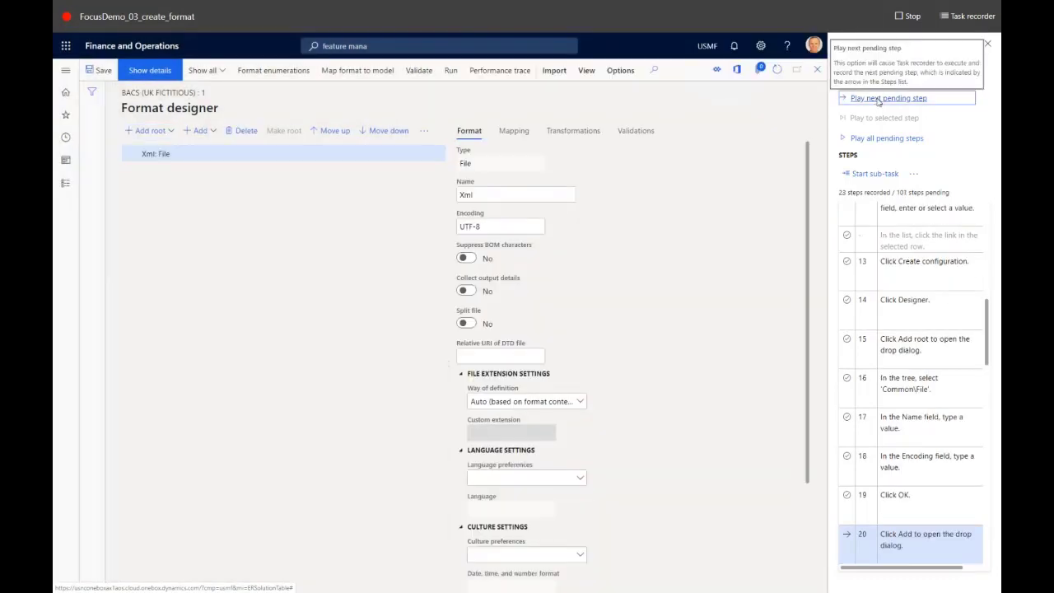
# Step: Replay the recorded steps that add an XML element named Message under the Xml file
pyautogui.click(879, 98)
pyautogui.click(878, 99)
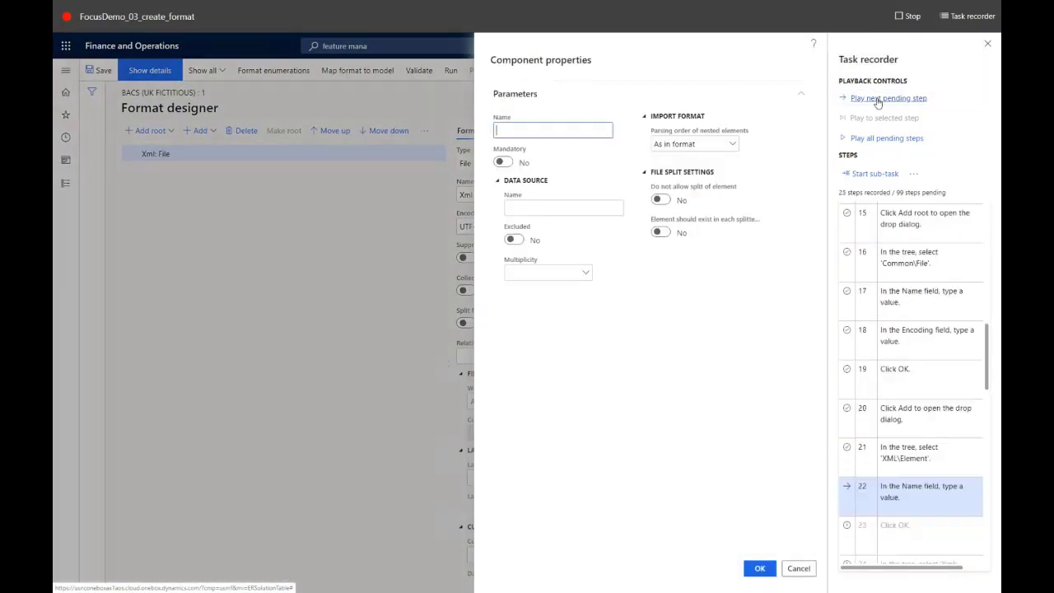
pyautogui.click(878, 99)
pyautogui.click(879, 99)
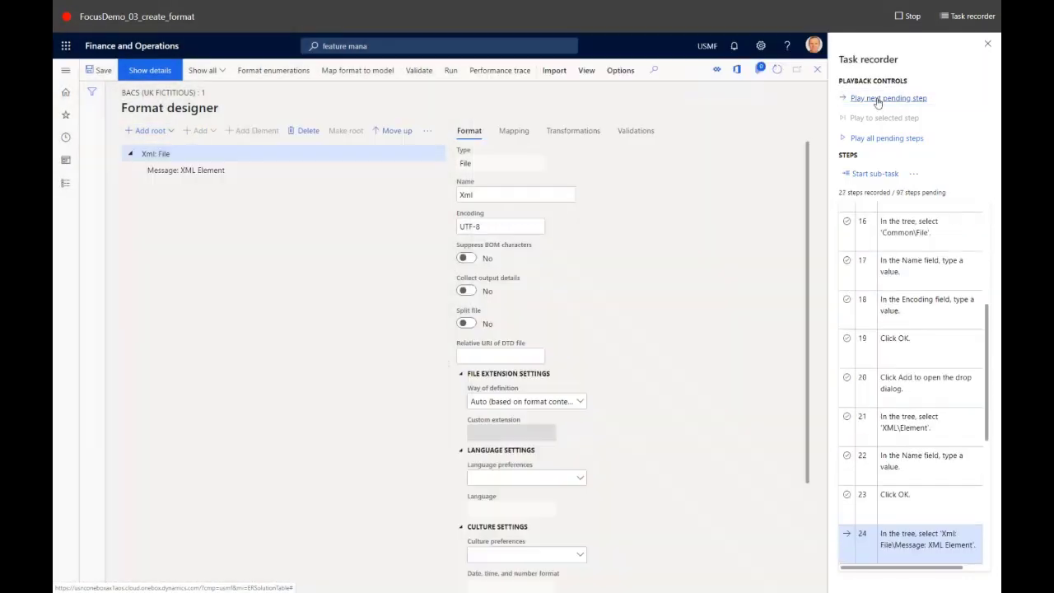
# Step: Replay all remaining steps of FocusDemo_03_create_format and end the recording without downloading it
pyautogui.click(879, 98)
pyautogui.click(886, 138)
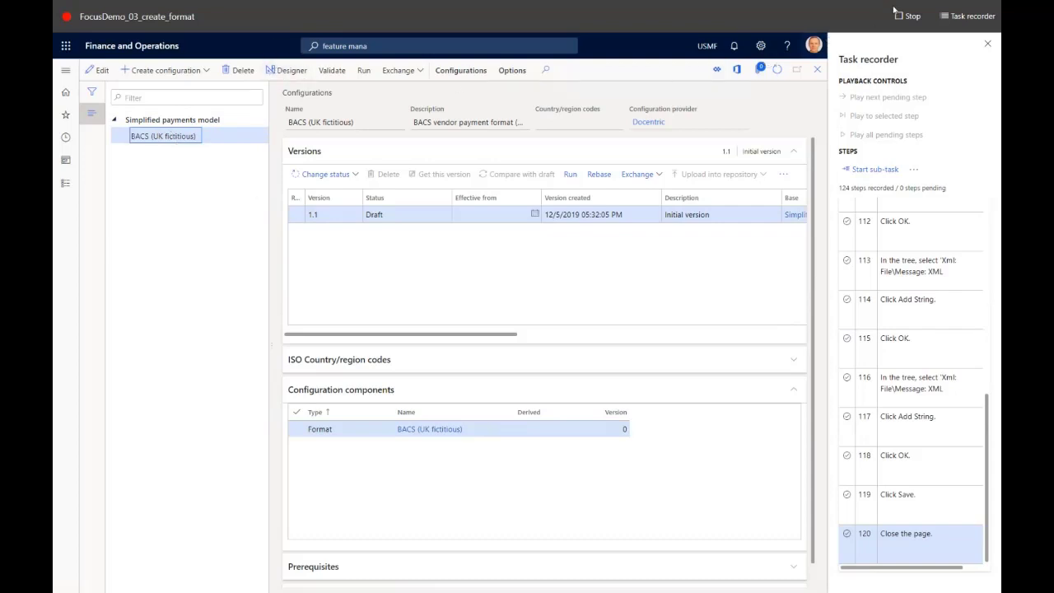
pyautogui.click(908, 16)
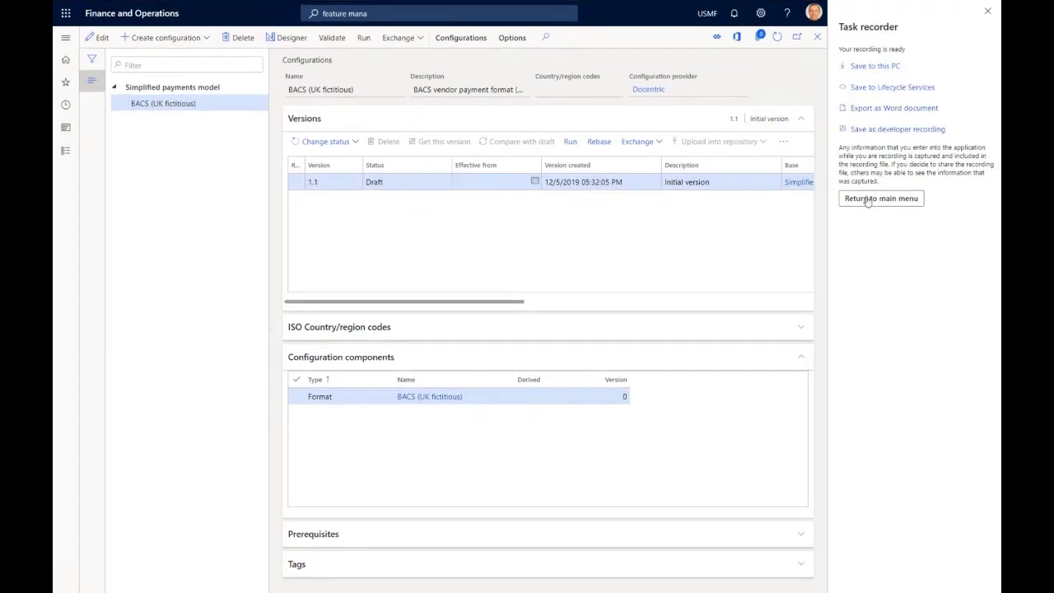
pyautogui.click(868, 199)
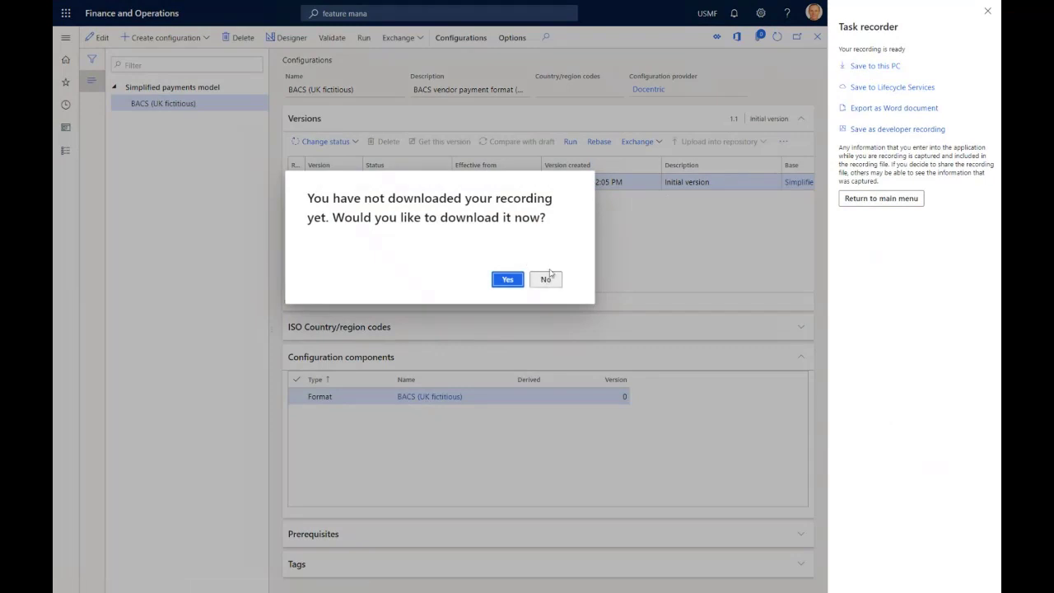
pyautogui.click(546, 279)
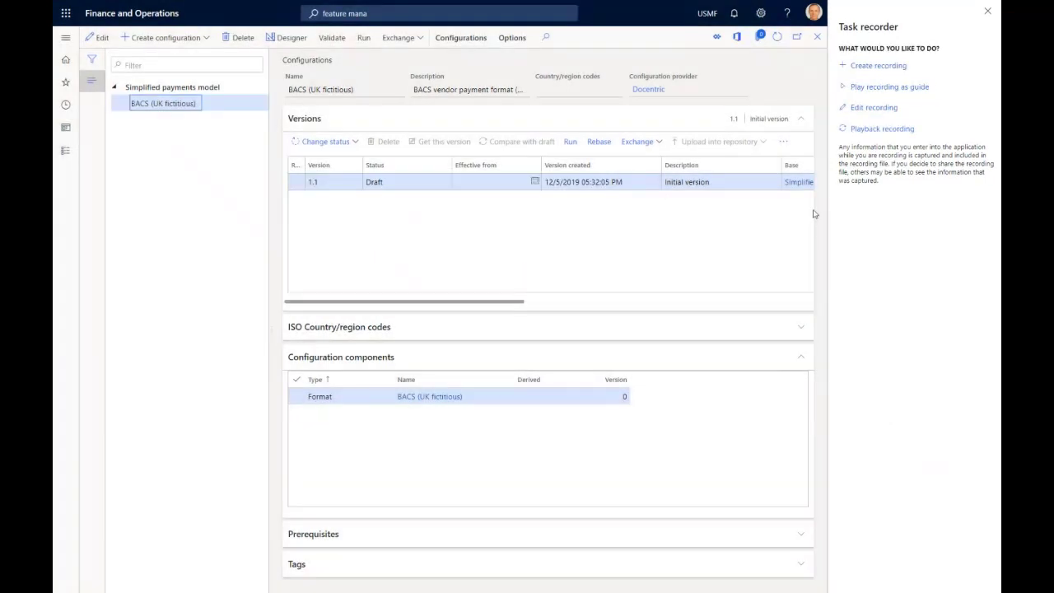
# Step: Examine the fully expanded BACS (UK fictitious) format tree, including the properties of DateTime, ProcessingDate and Id, and leave the designer
pyautogui.click(292, 39)
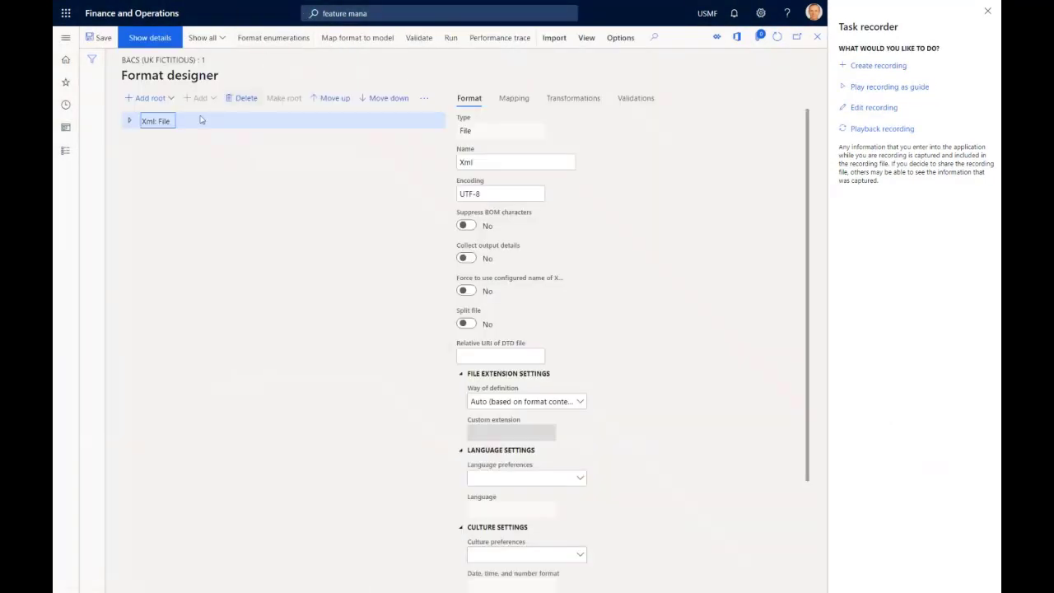
pyautogui.click(428, 98)
pyautogui.click(443, 131)
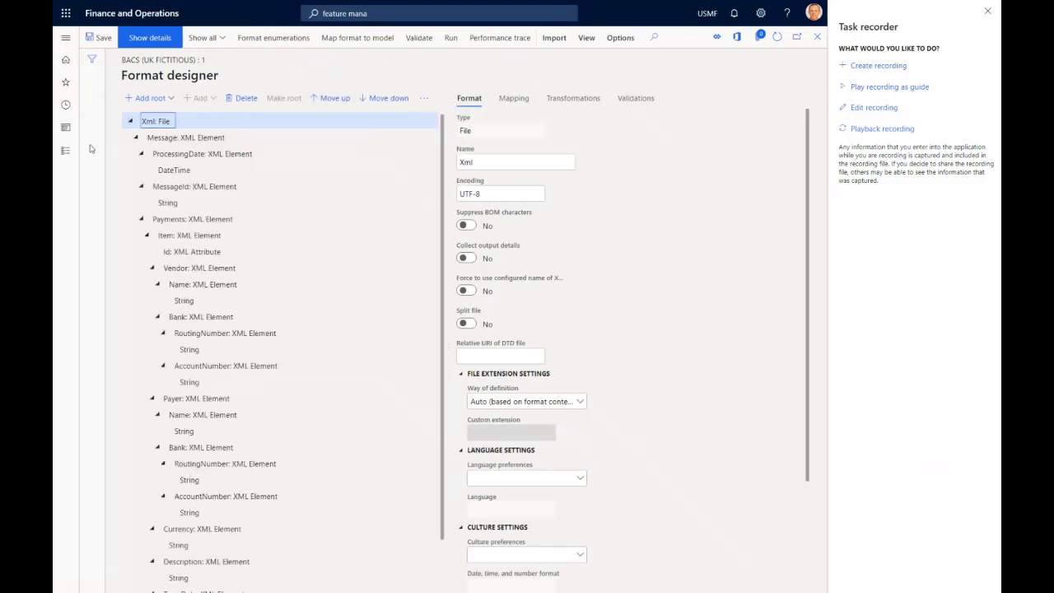
pyautogui.scroll(-1, 173, 332)
pyautogui.scroll(1, 181, 377)
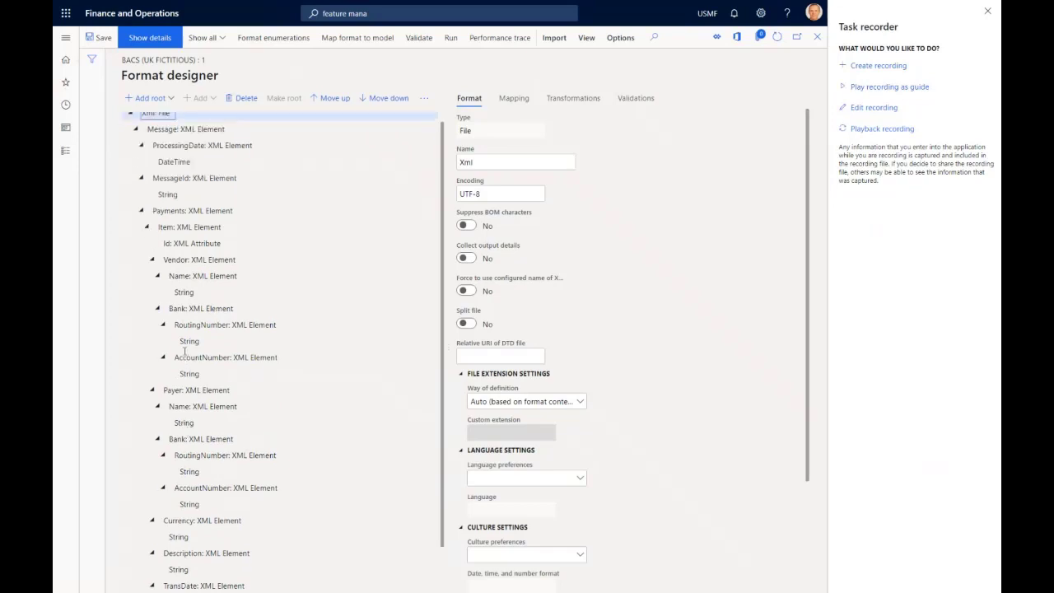
pyautogui.click(185, 170)
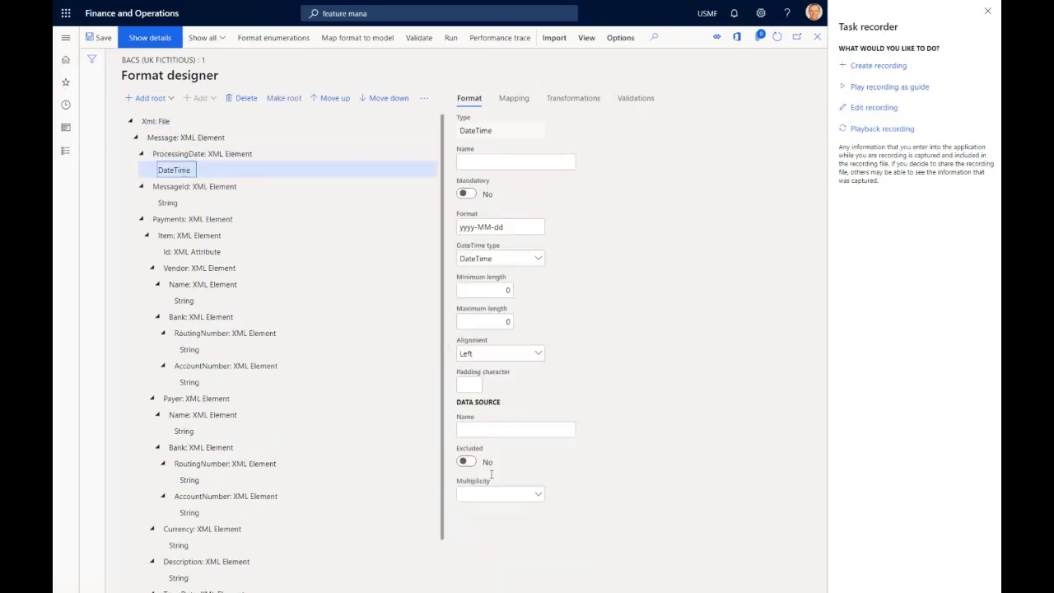
pyautogui.click(189, 153)
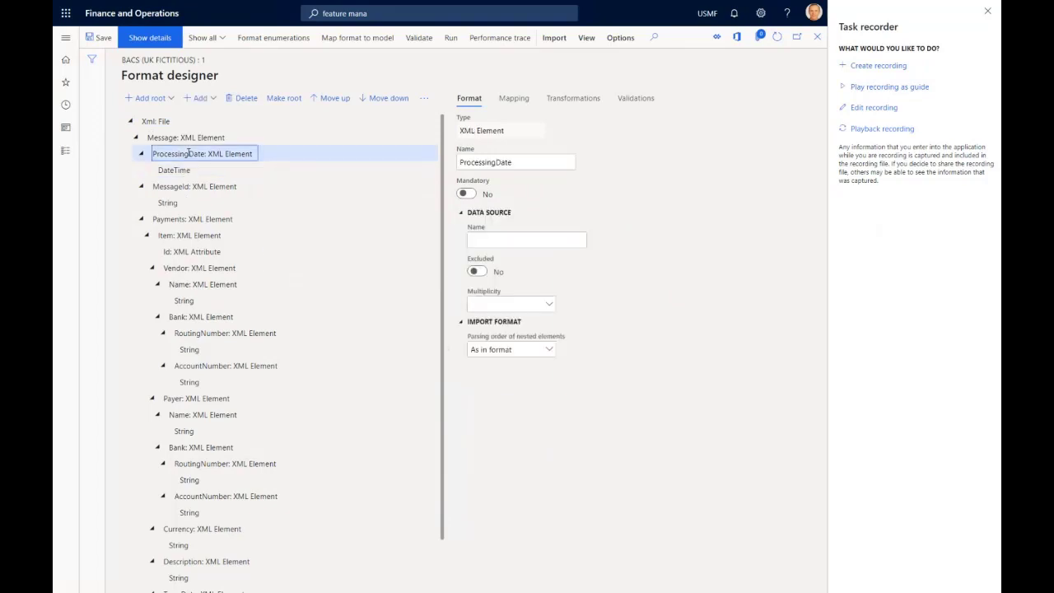
pyautogui.click(185, 251)
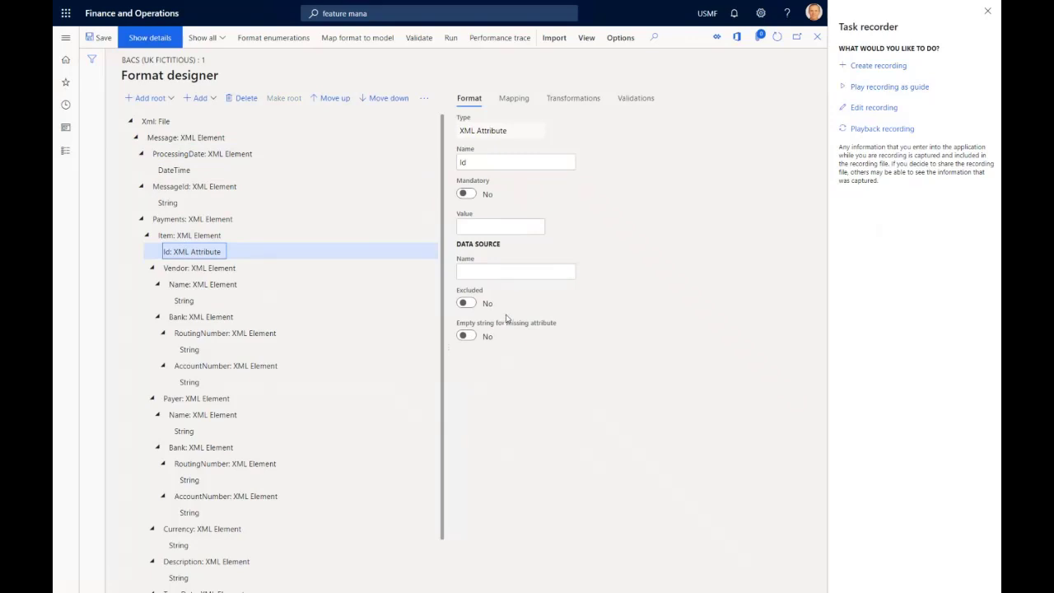
pyautogui.click(817, 37)
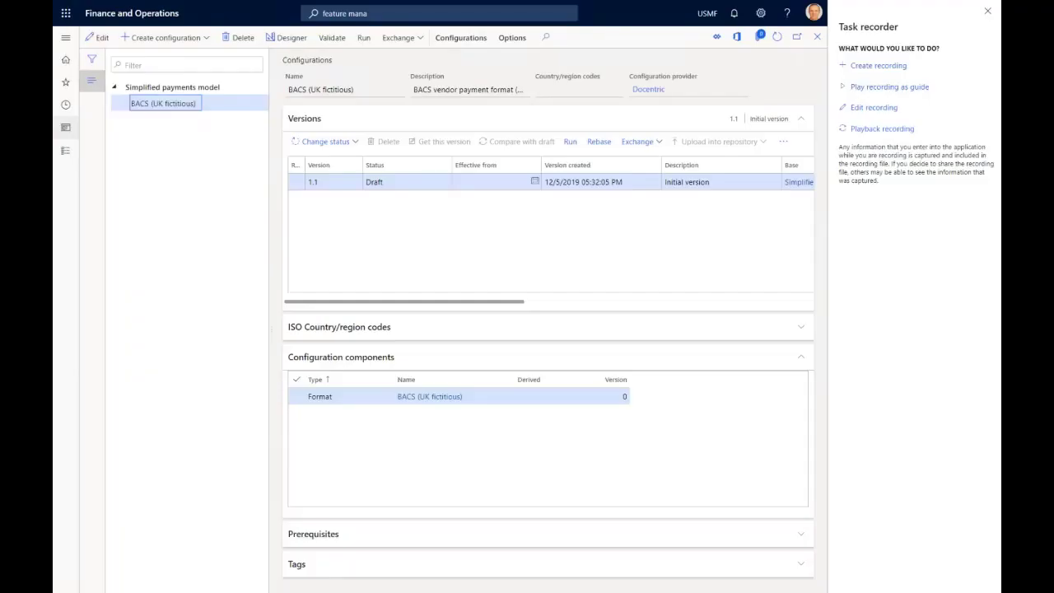
# Step: Open the recording Webinar1Demo_04_format_mapping.axtr from this PC for editing and start it
pyautogui.click(868, 109)
pyautogui.click(864, 96)
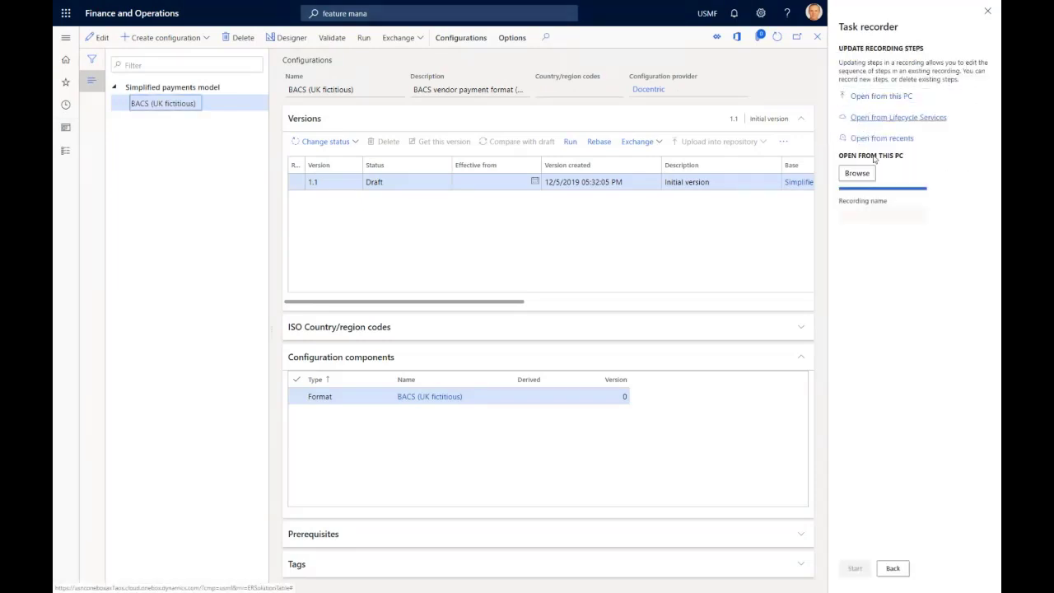
pyautogui.click(858, 172)
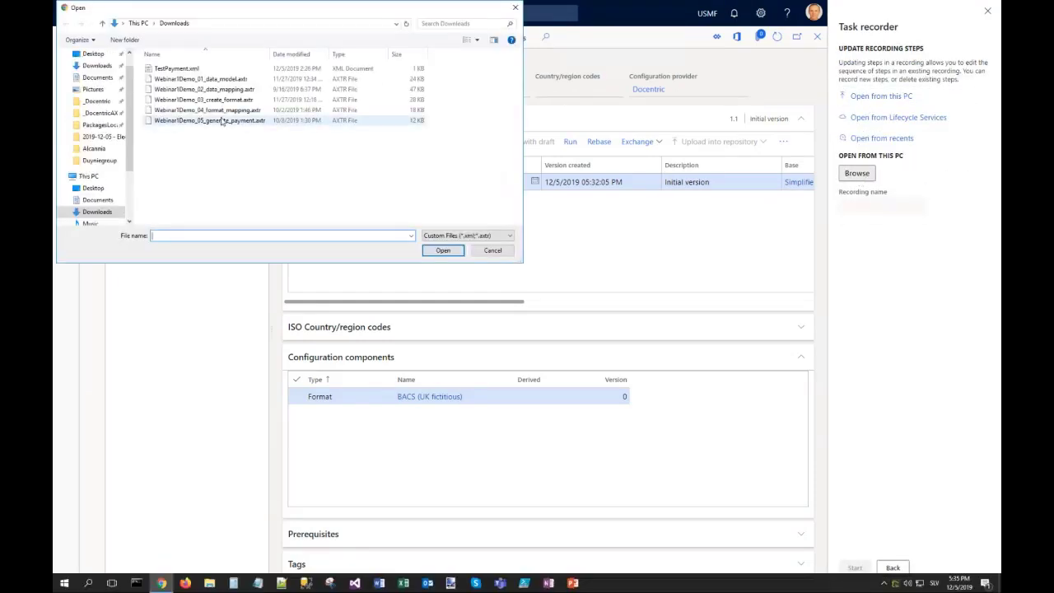
pyautogui.doubleClick(223, 121)
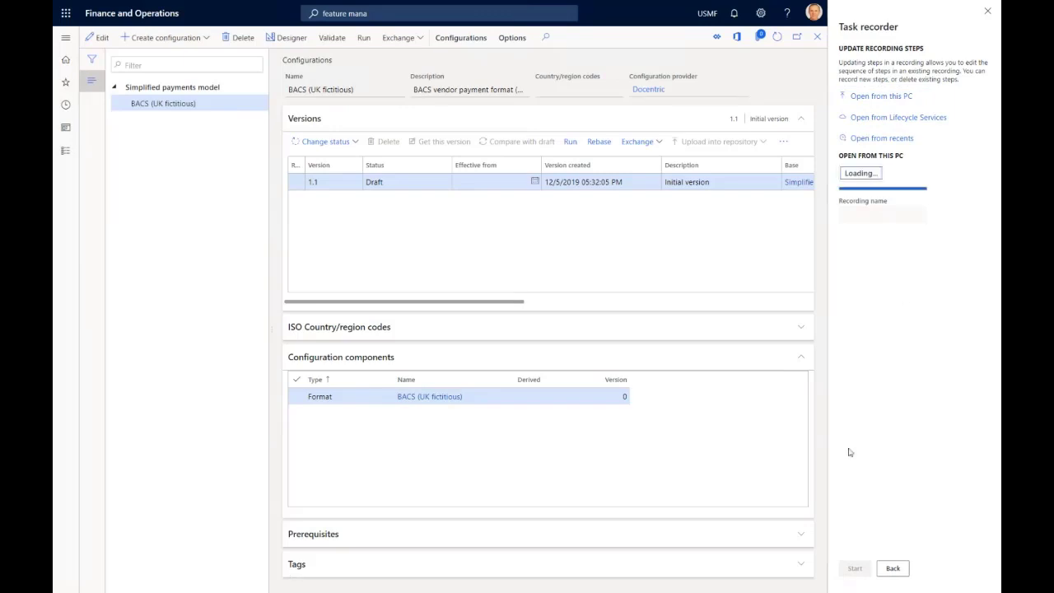
pyautogui.click(855, 568)
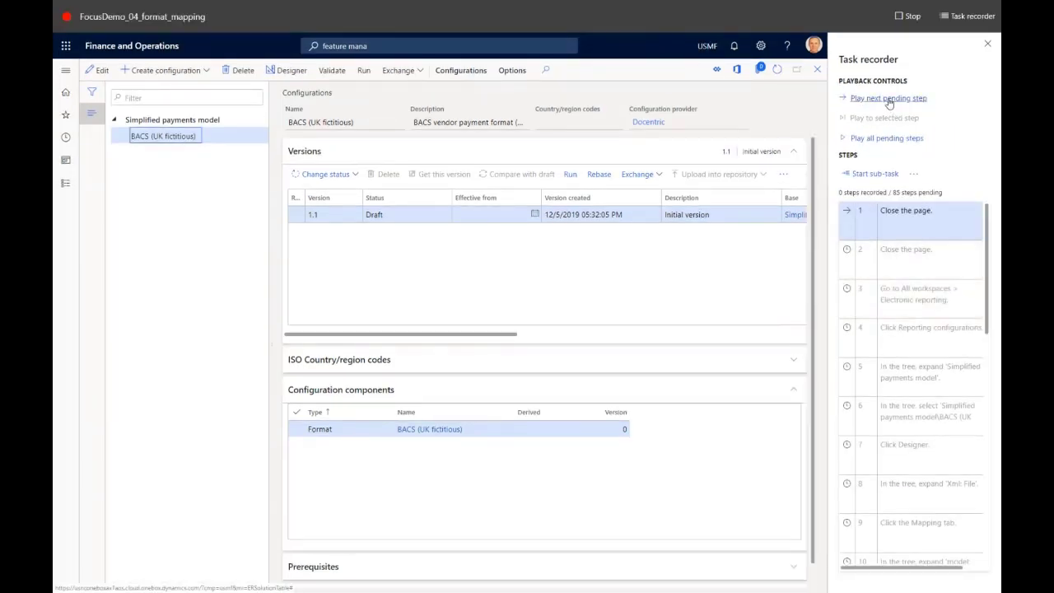
# Step: Replay the recorded steps that return to the Electronic reporting workspace's Reporting configurations and select BACS (UK fictitious) under Simplified payments model
pyautogui.click(888, 99)
pyautogui.click(888, 100)
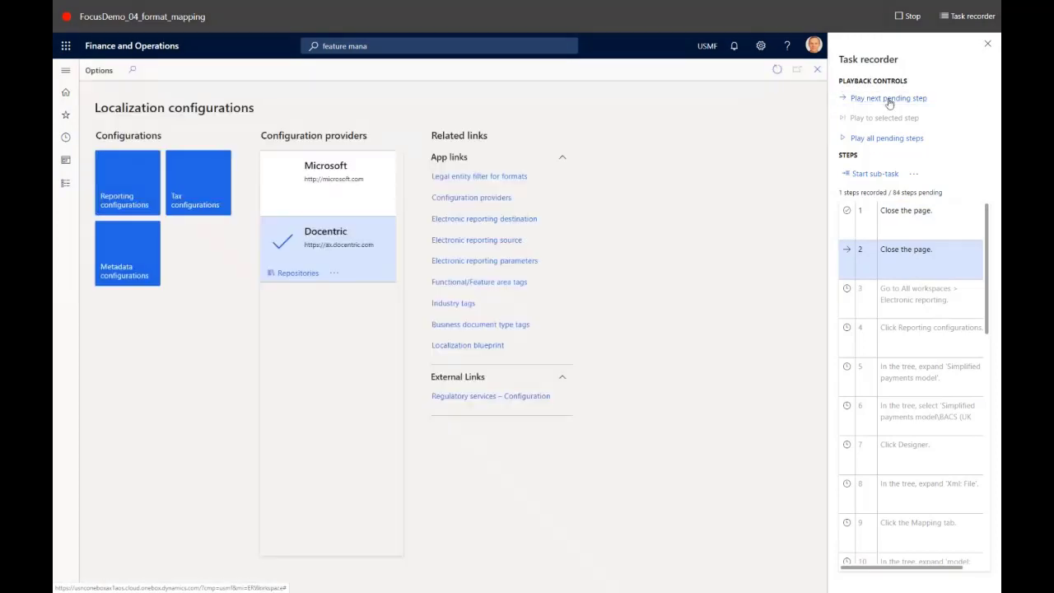
pyautogui.click(889, 99)
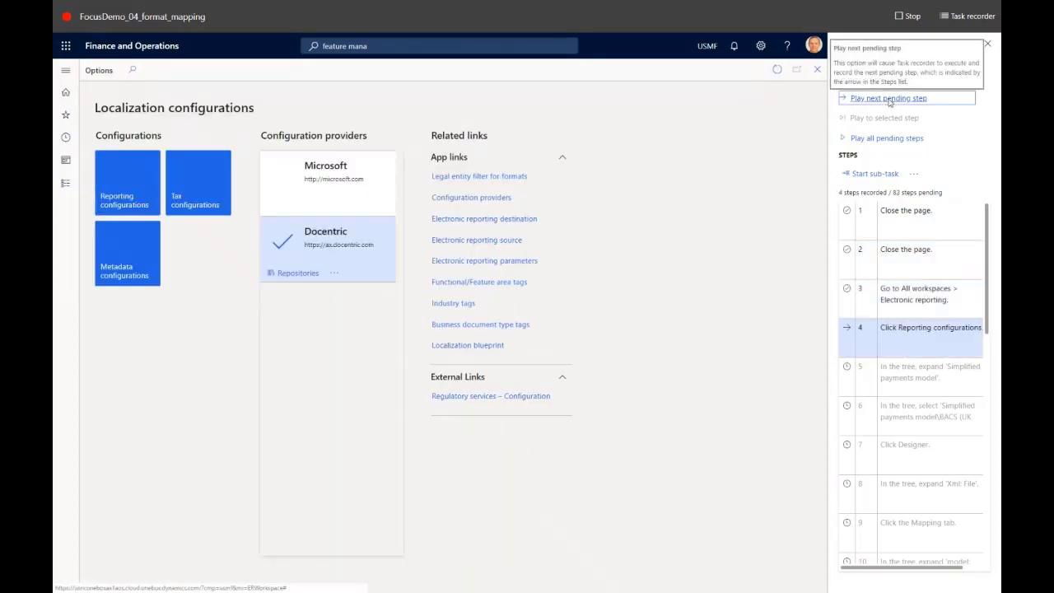
pyautogui.click(888, 100)
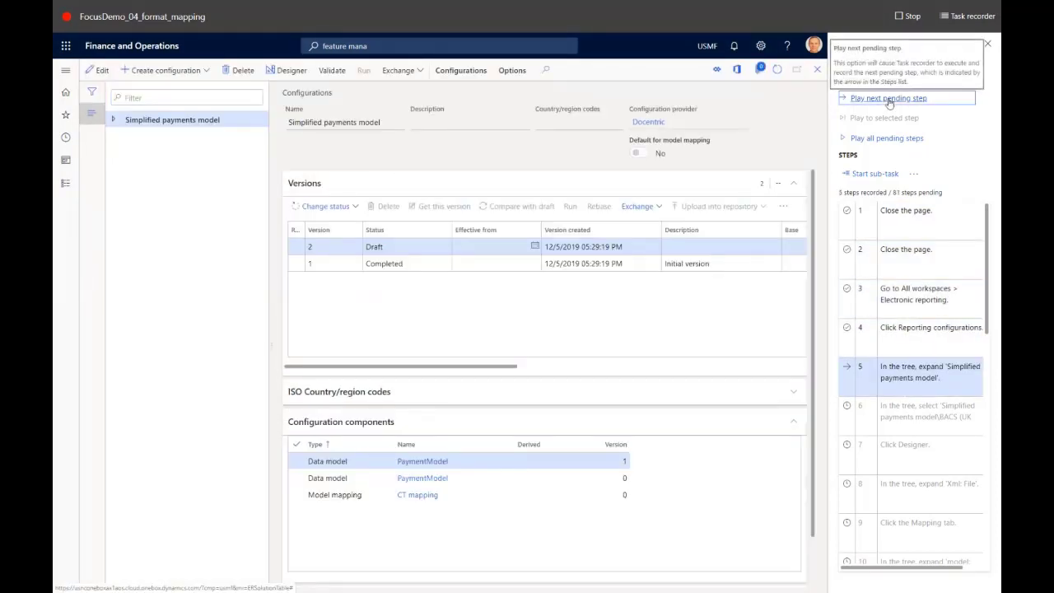
pyautogui.click(888, 99)
pyautogui.click(888, 100)
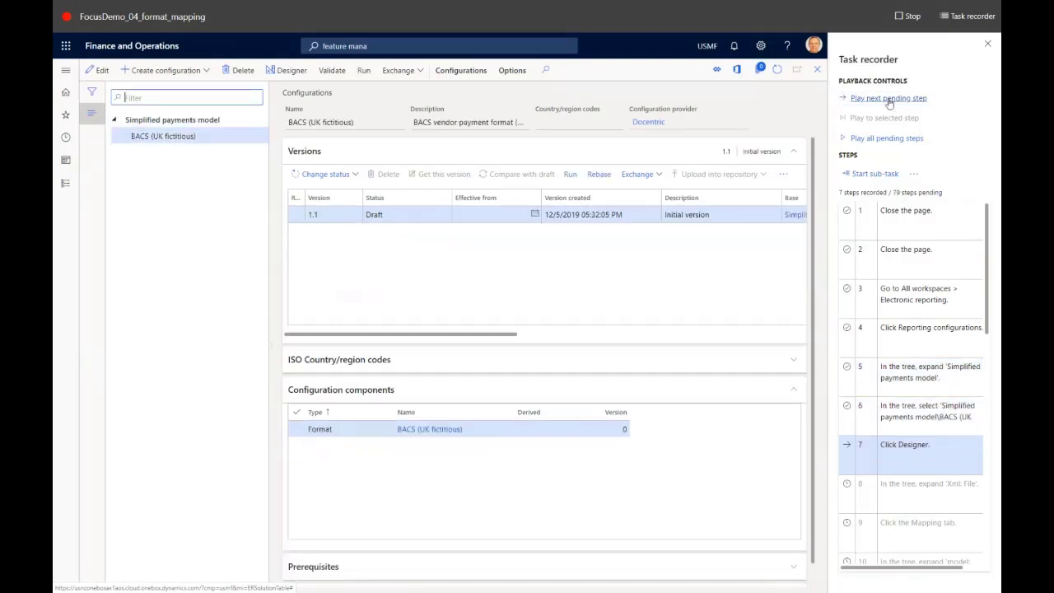
# Step: Replay the recorded steps that open the format designer, expand the Xml file element and show the format's mapping
pyautogui.click(889, 99)
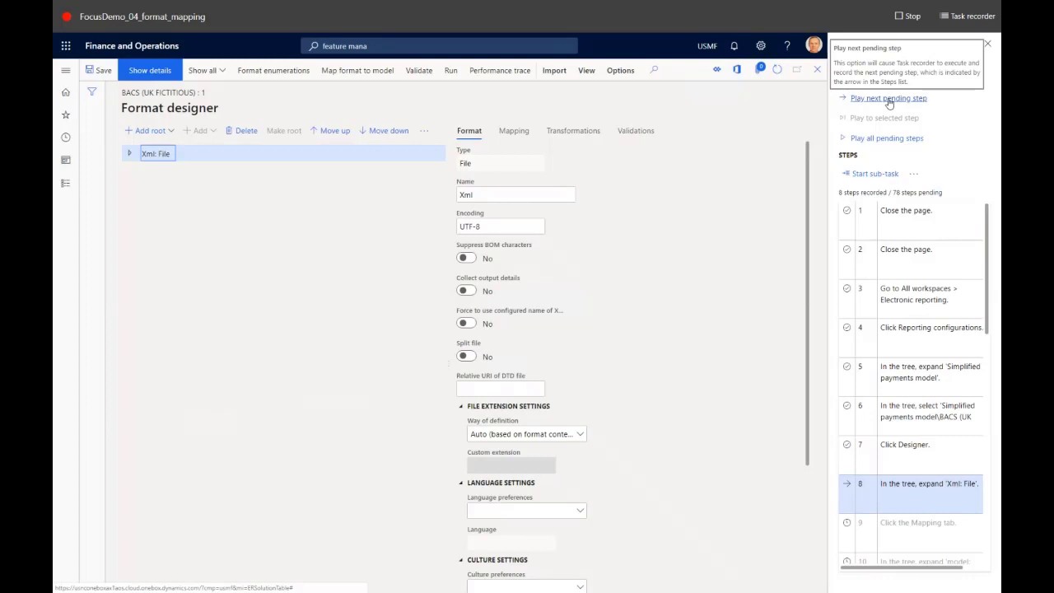
pyautogui.click(888, 100)
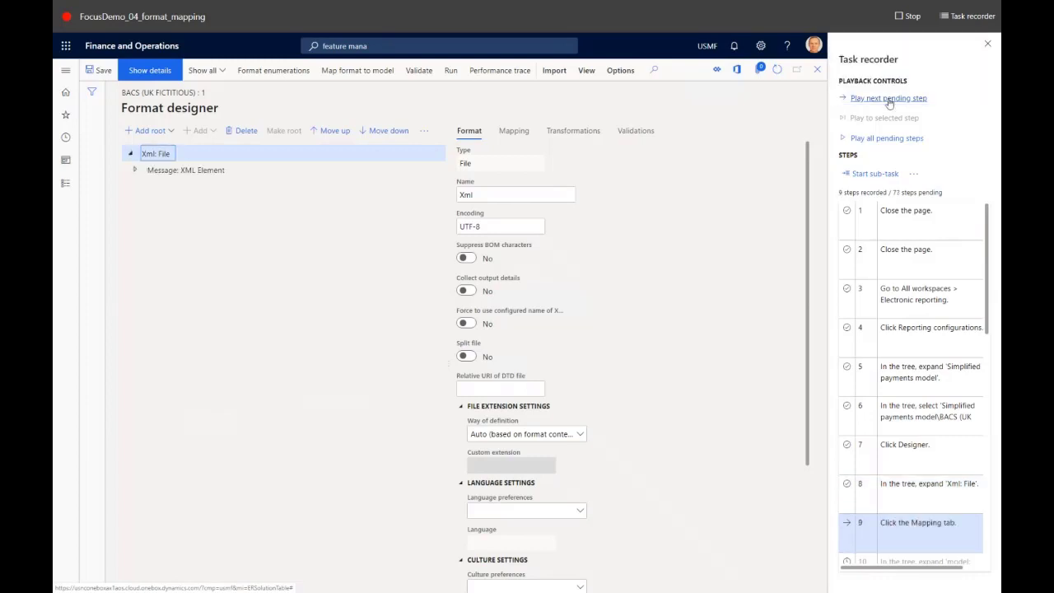
pyautogui.click(889, 100)
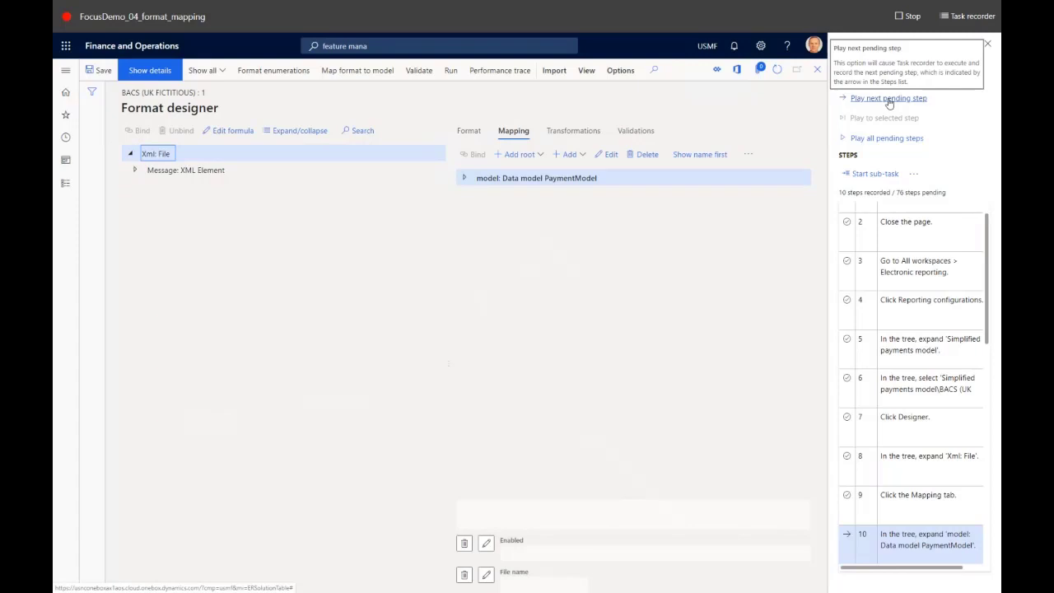
# Step: Replay the recorded steps that expand PaymentModel and the Message element, and bind ProcessingDate's DateTime to model.ProcessingDateTime
pyautogui.click(889, 100)
pyautogui.click(888, 99)
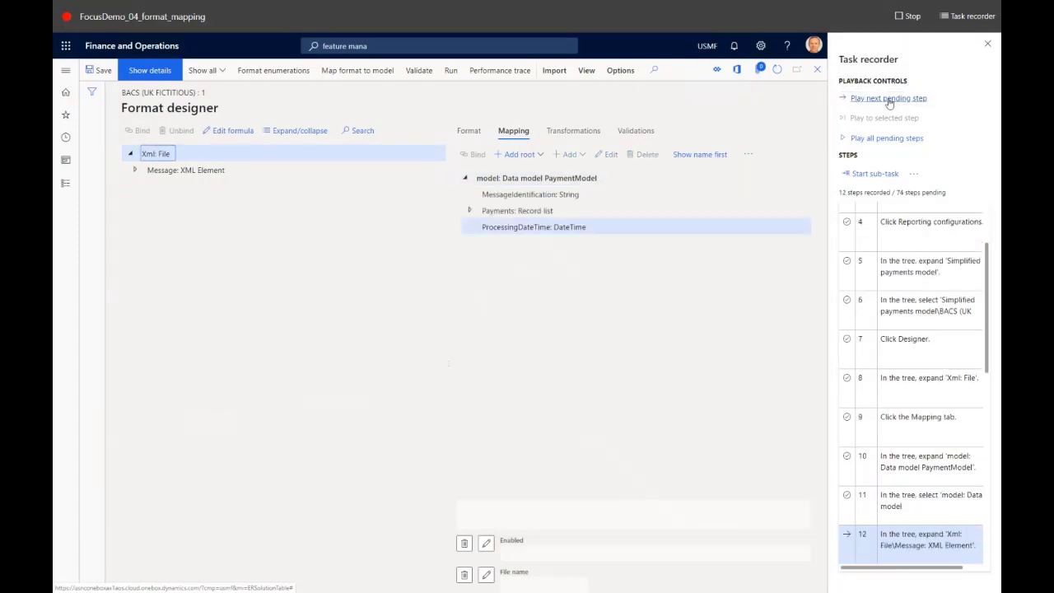
pyautogui.click(889, 100)
pyautogui.click(888, 100)
pyautogui.click(888, 100)
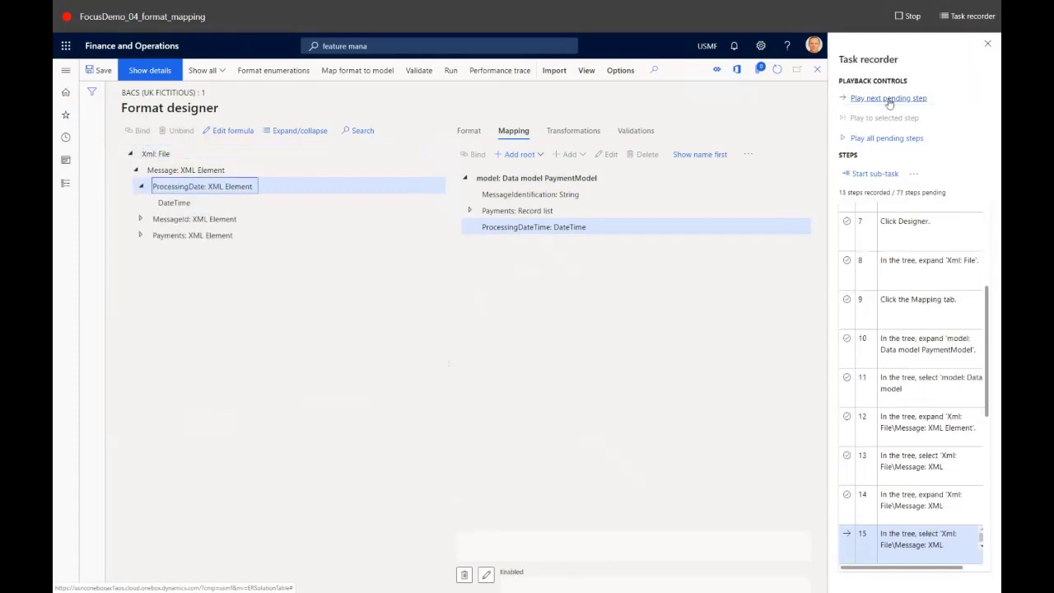
pyautogui.click(889, 100)
pyautogui.click(889, 99)
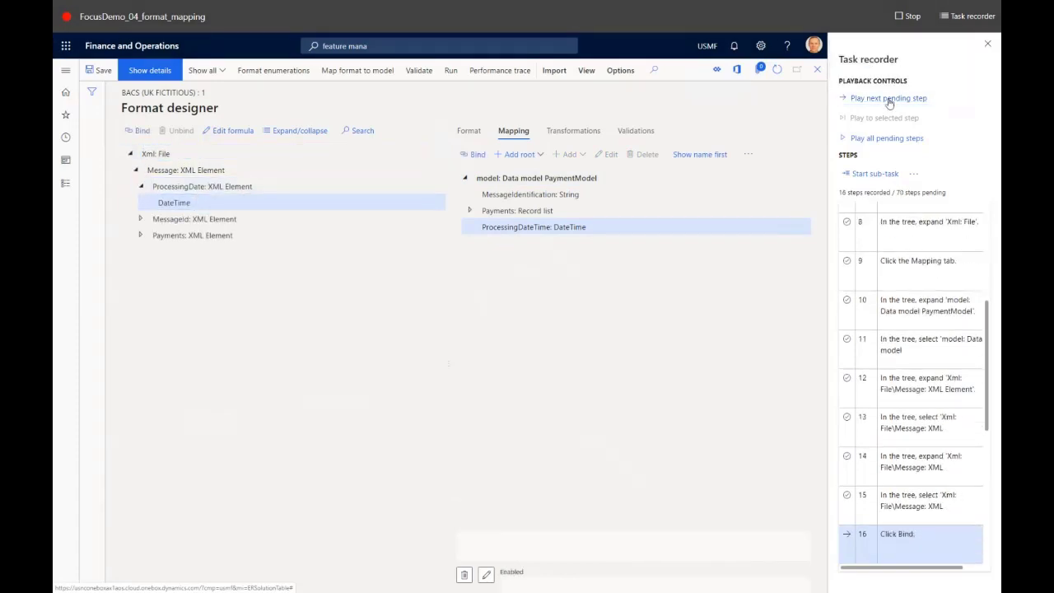
pyautogui.click(889, 100)
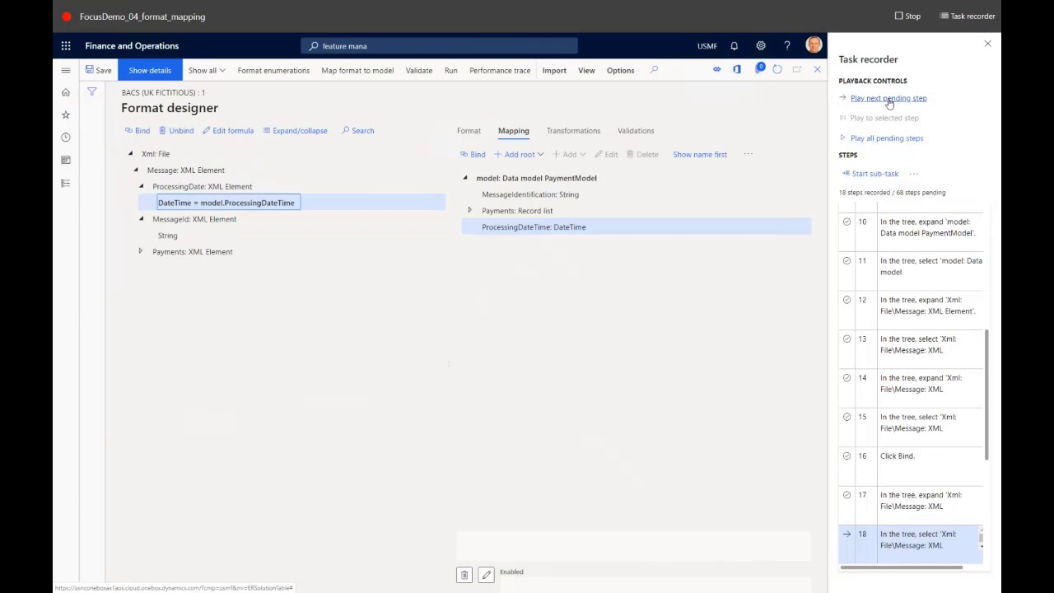
# Step: Replay the recorded steps that bind the String under MessageId to model.MessageIdentification
pyautogui.click(888, 100)
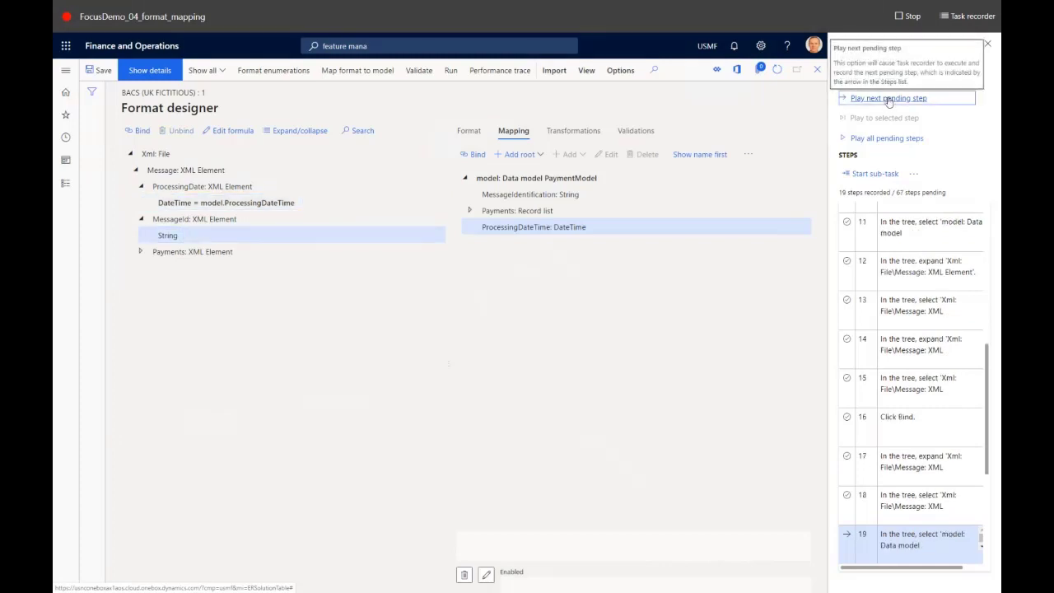
pyautogui.click(889, 100)
pyautogui.click(889, 100)
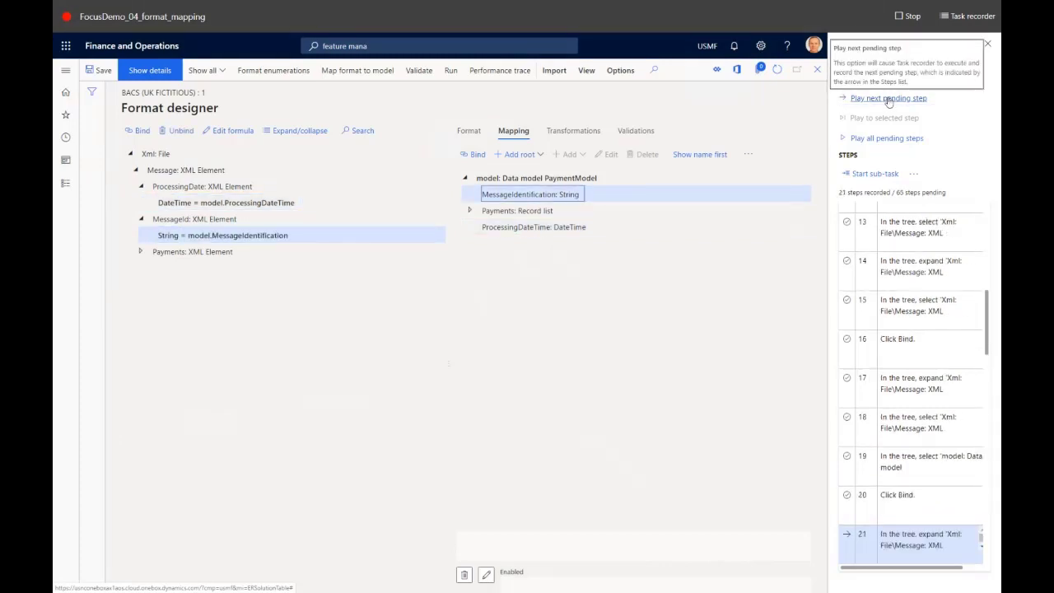
# Step: Replay the steps expanding the Payments element, and run all remaining steps to finish and save the mapping and complete the format version
pyautogui.click(889, 99)
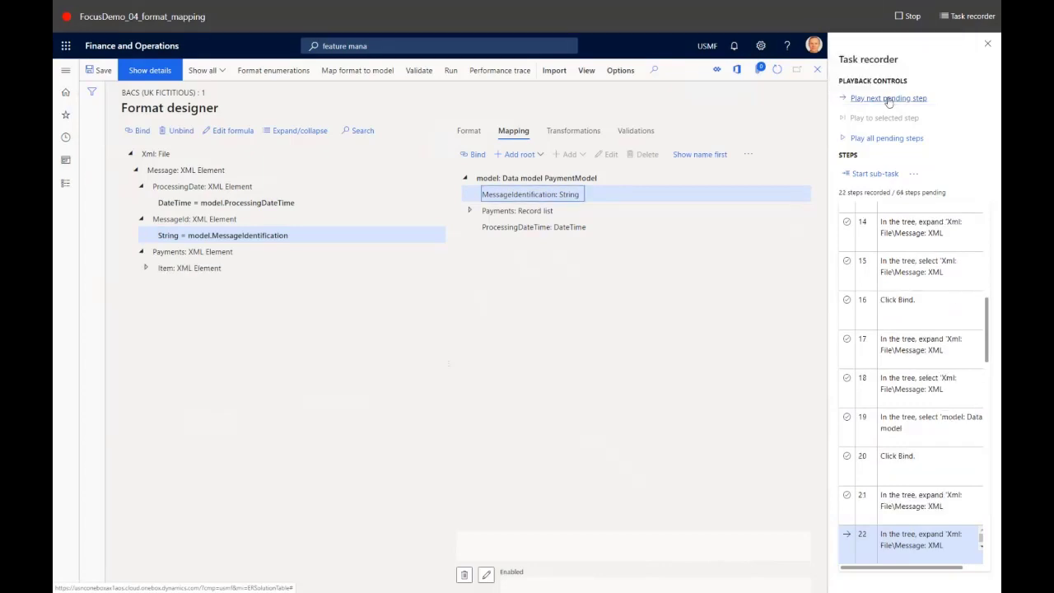
pyautogui.click(888, 99)
pyautogui.click(886, 139)
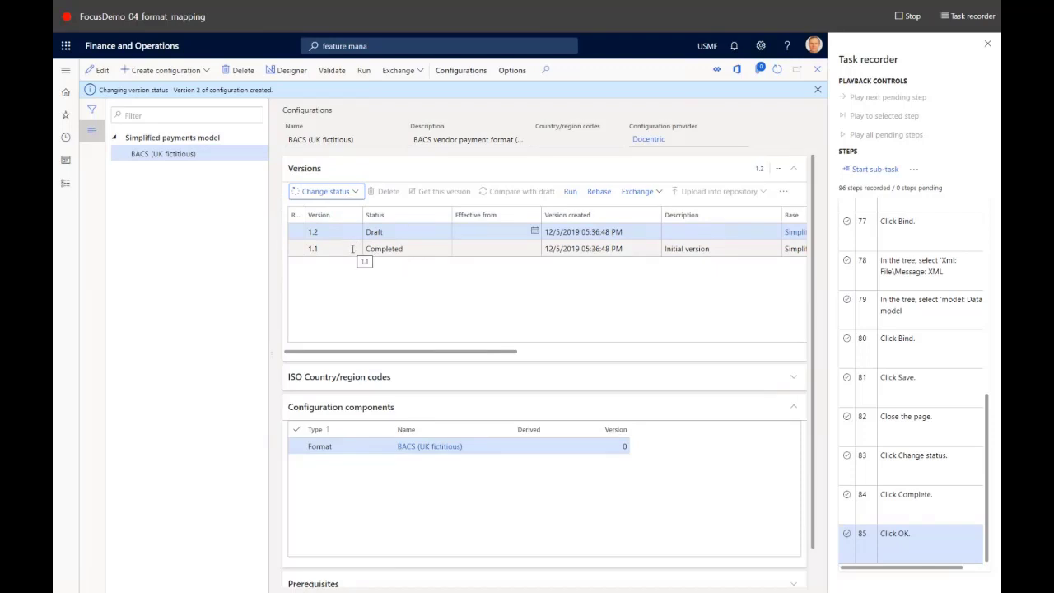
# Step: Stop the format mapping recording, and open Webinar1Demo_05_generate_payment.axtr from this PC for editing and start it
pyautogui.click(909, 15)
pyautogui.click(881, 197)
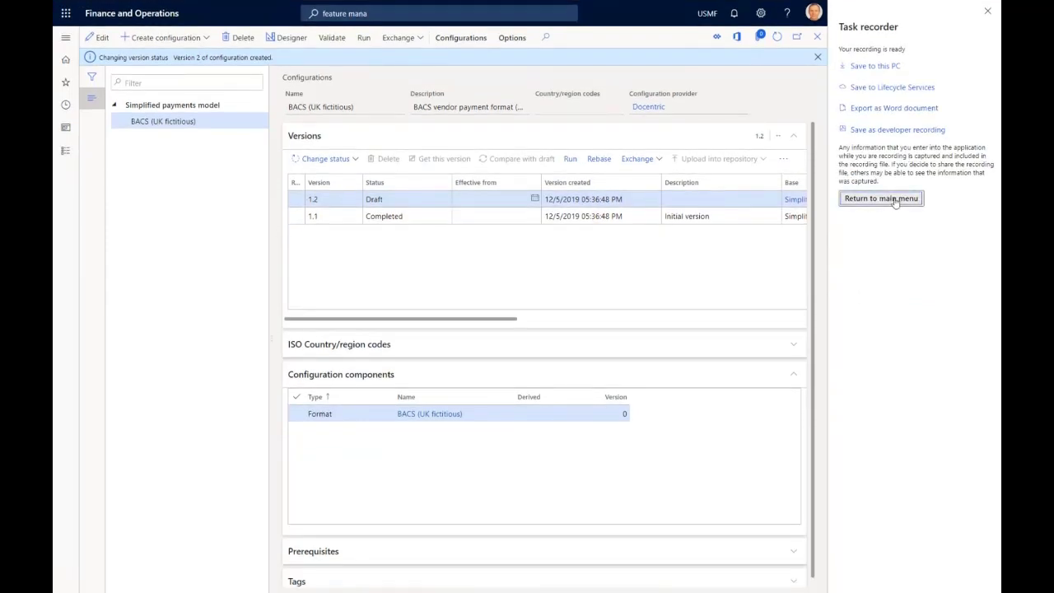
pyautogui.click(545, 279)
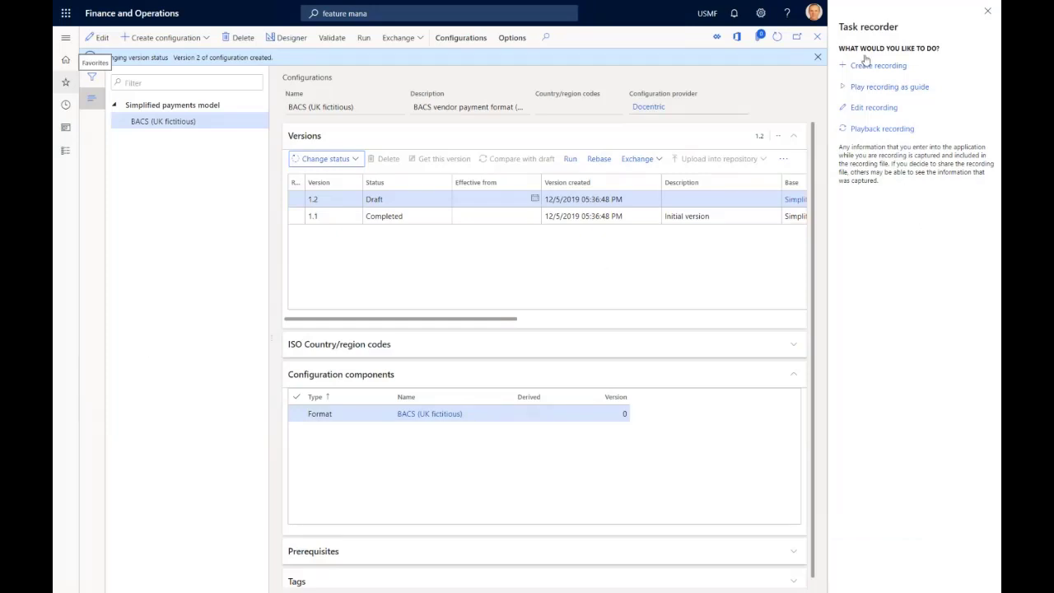
pyautogui.click(873, 107)
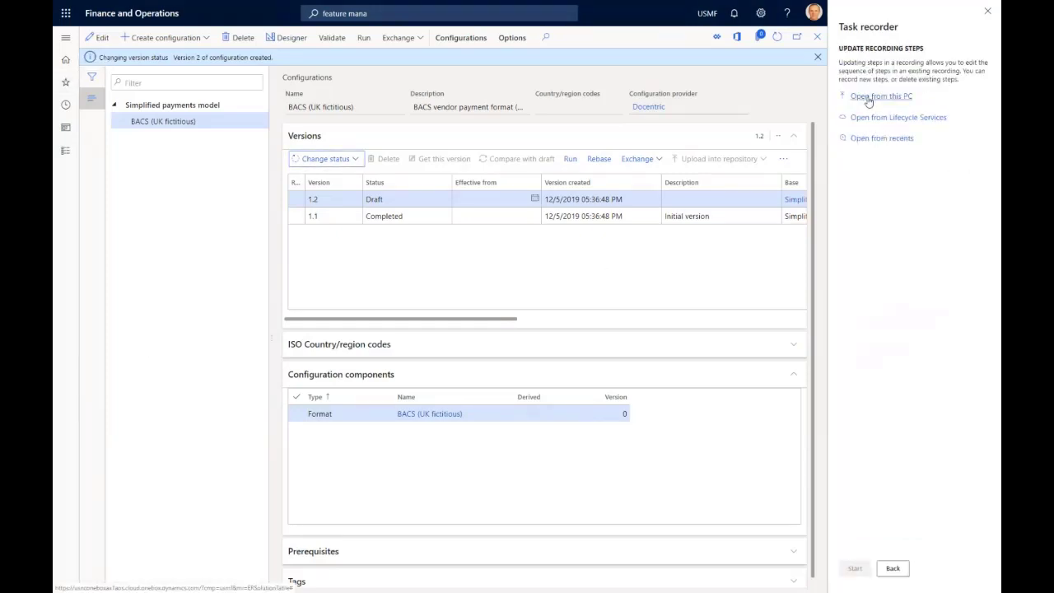
pyautogui.click(856, 172)
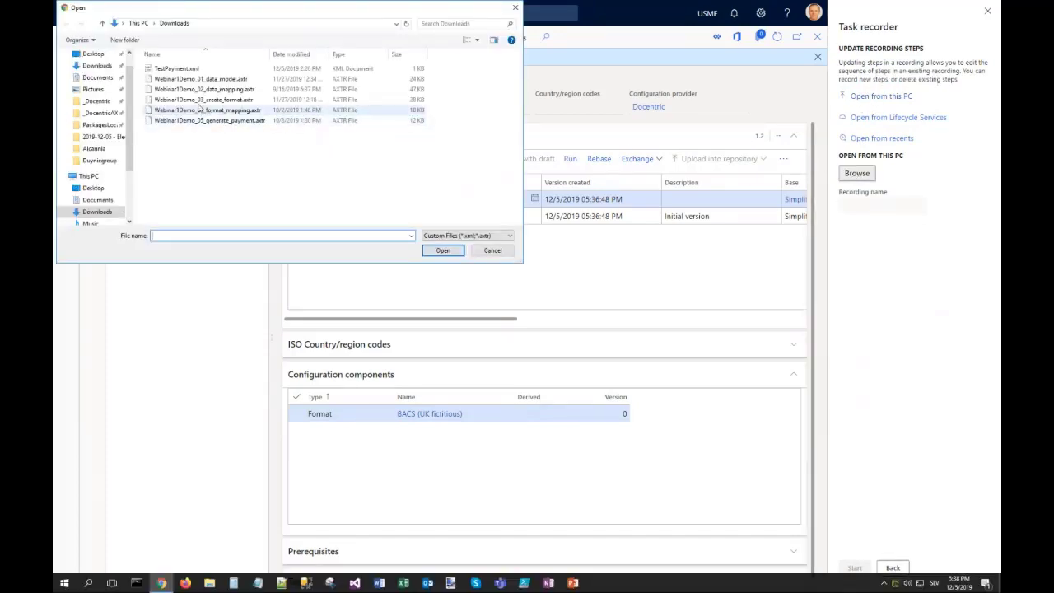
pyautogui.doubleClick(196, 121)
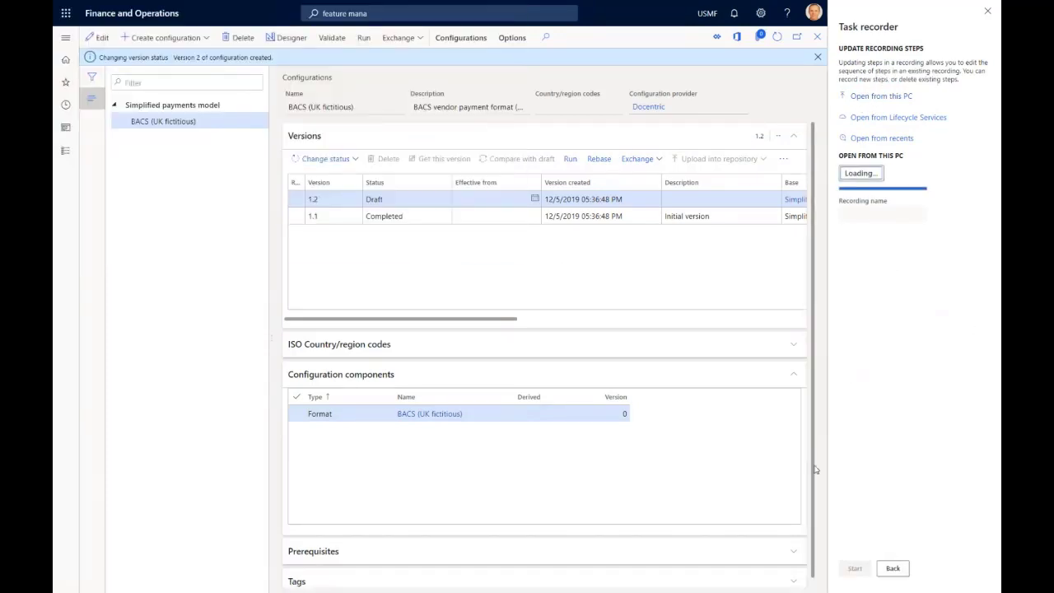
pyautogui.click(851, 569)
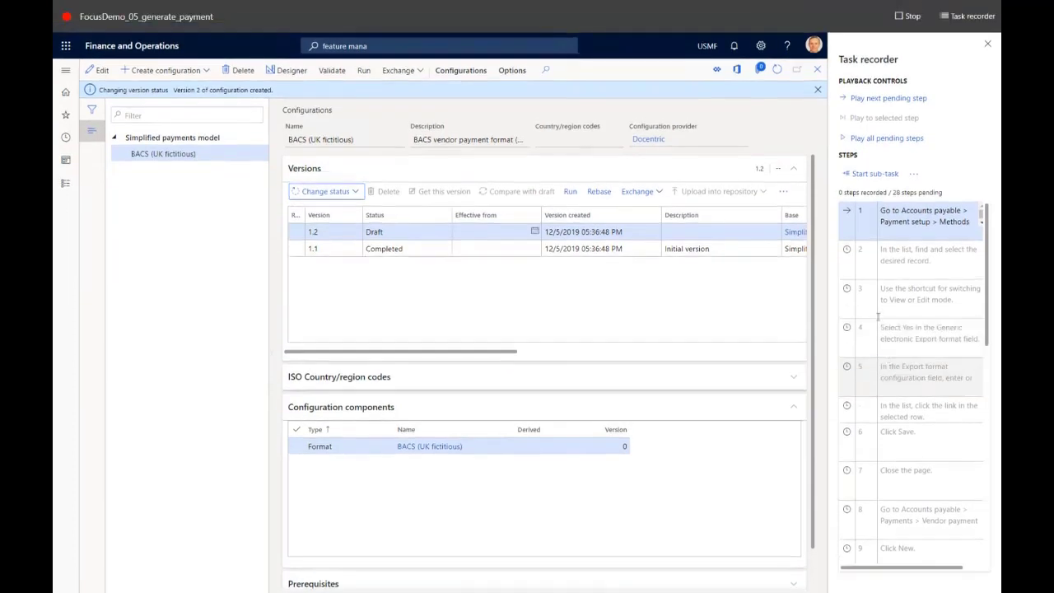
# Step: Replay the recorded steps that go to the vendor methods of payment and put the ELECTRONIC method in edit mode
pyautogui.click(877, 99)
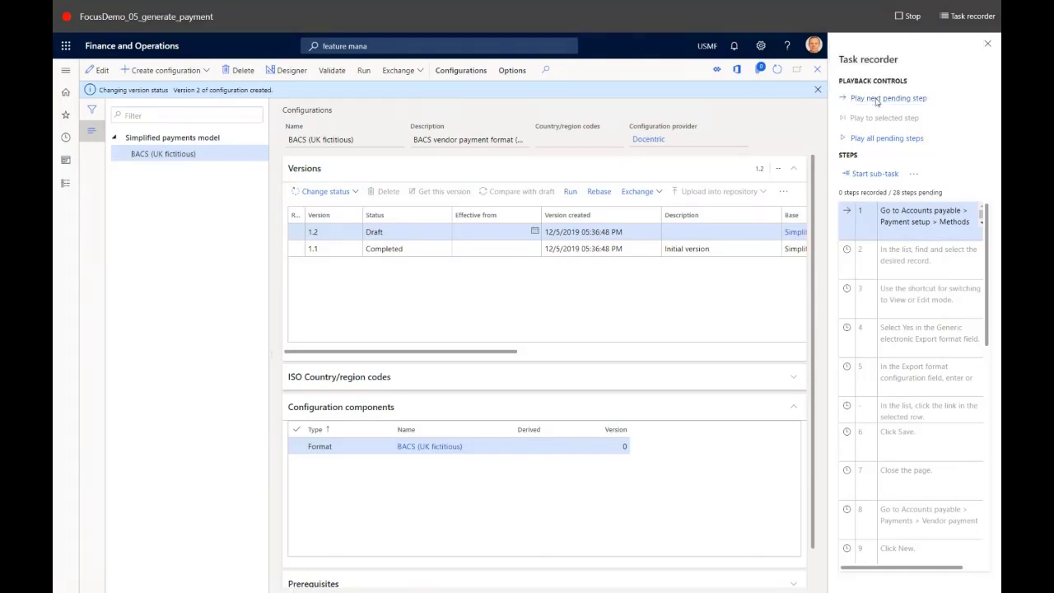
pyautogui.click(877, 101)
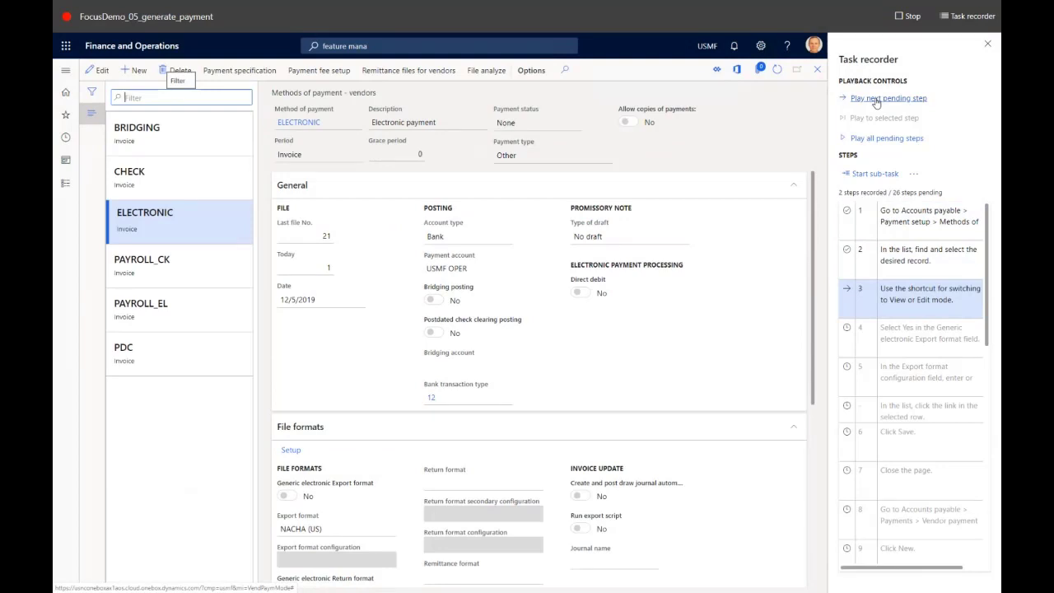
pyautogui.click(877, 99)
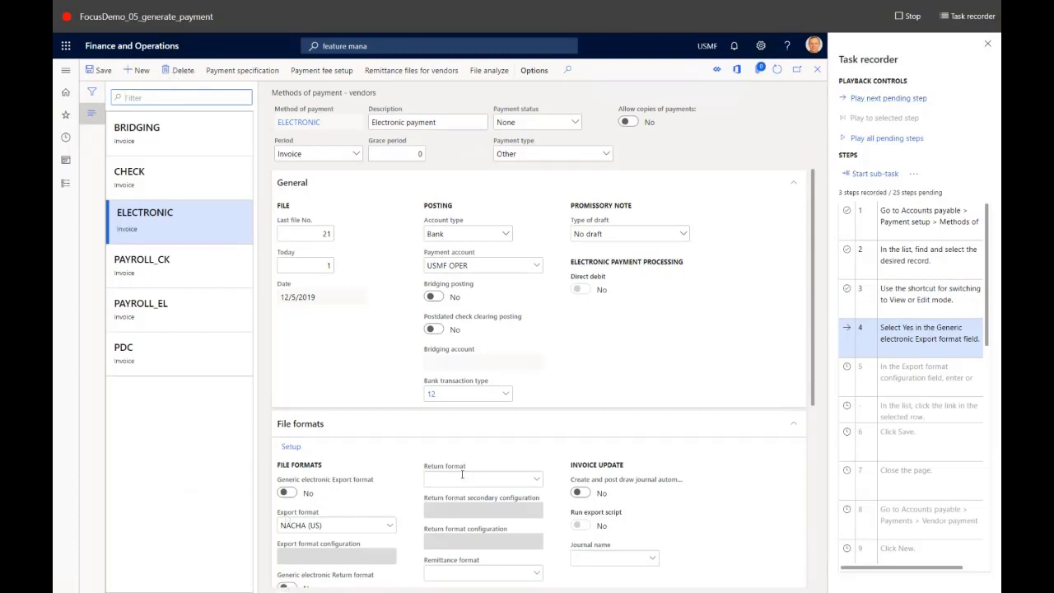
# Step: Replay the steps that enable Generic electronic Export format, set the export format configuration to BACS (UK fictitious), save and leave the page
pyautogui.click(893, 102)
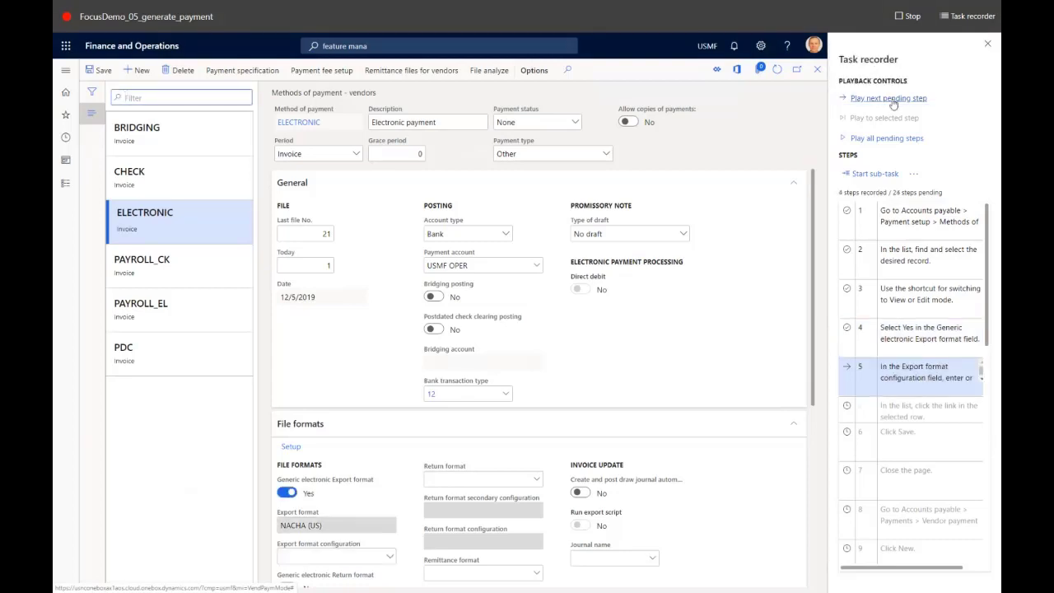
pyautogui.click(893, 102)
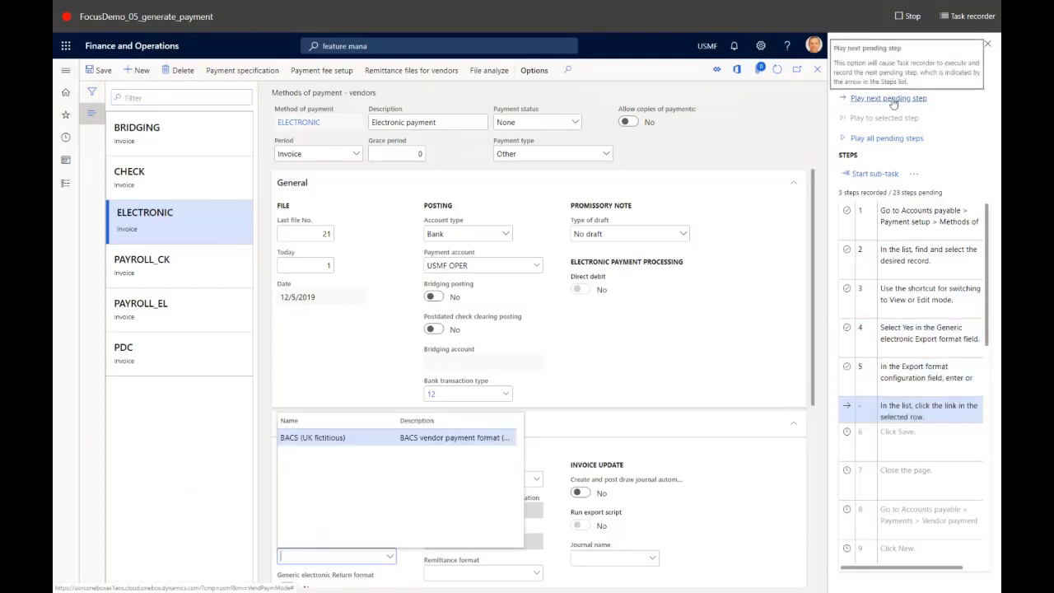
pyautogui.click(891, 99)
pyautogui.click(889, 99)
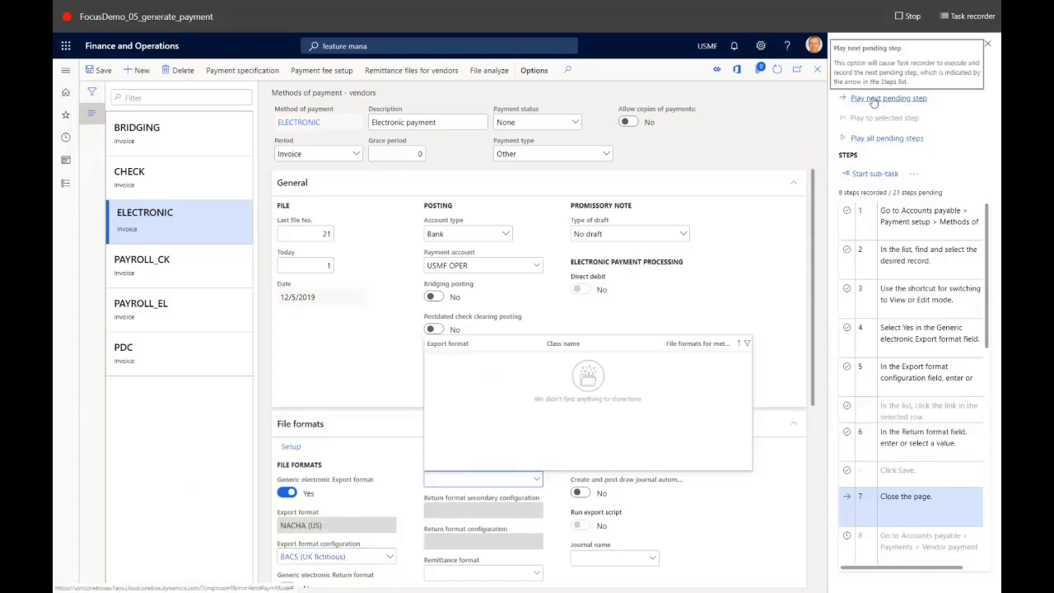
pyautogui.click(874, 100)
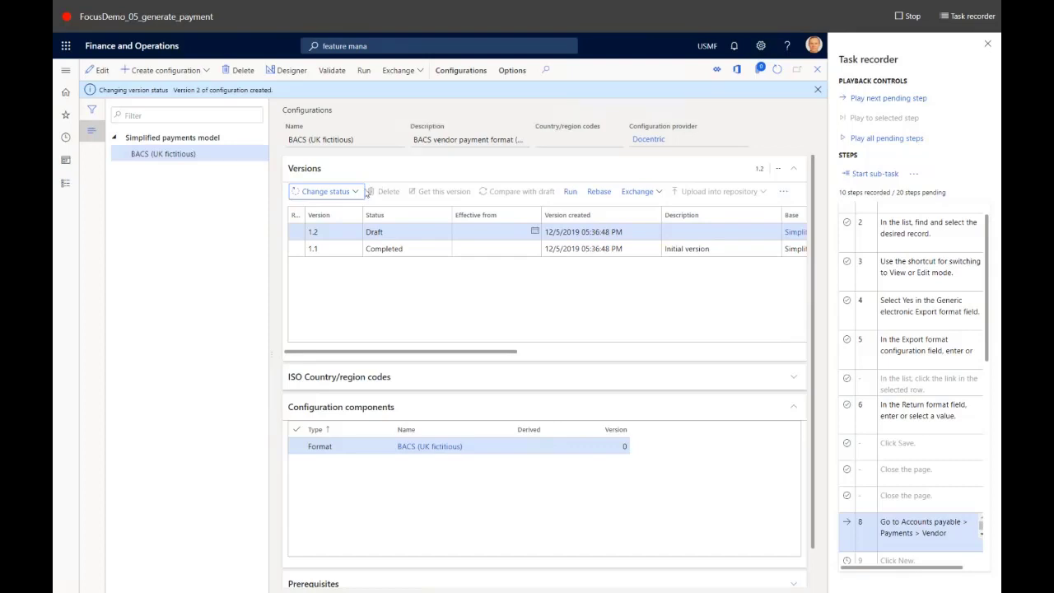
# Step: Replay the recorded steps that create a vendor payment journal with the name VendPay and save it
pyautogui.click(886, 98)
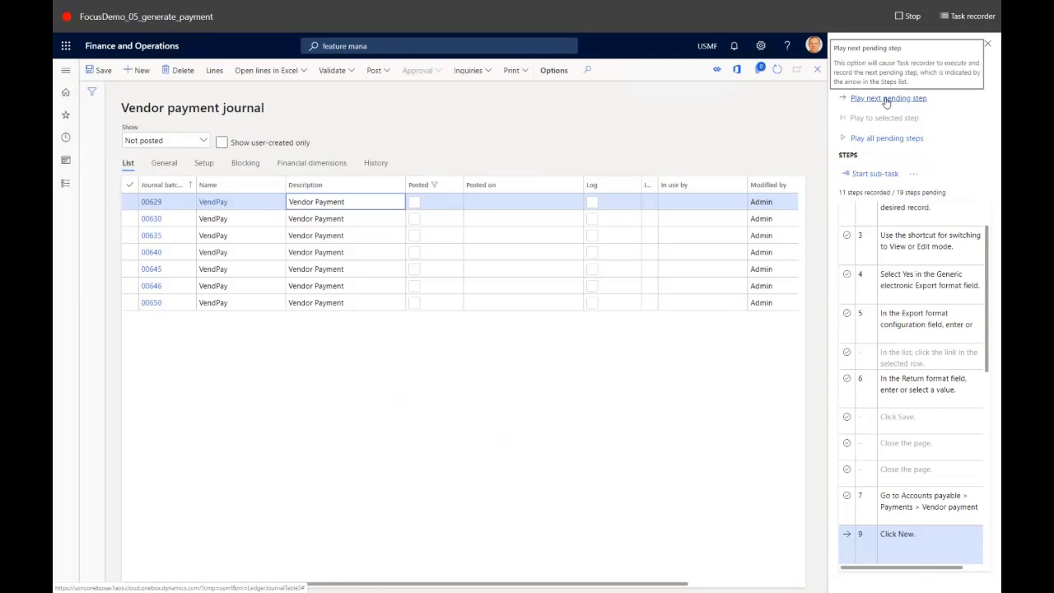
pyautogui.click(885, 98)
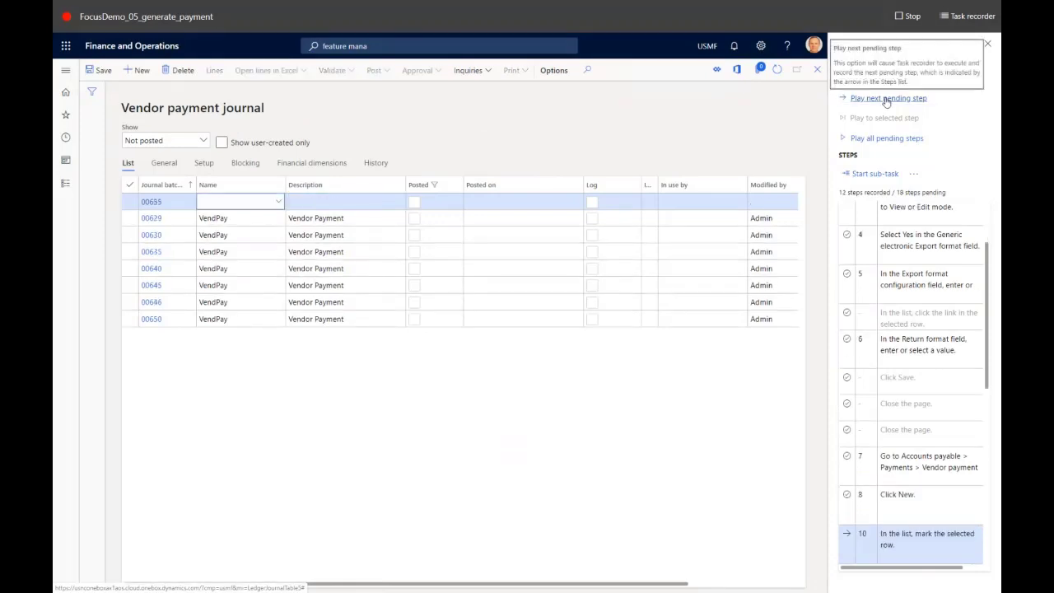
pyautogui.click(886, 98)
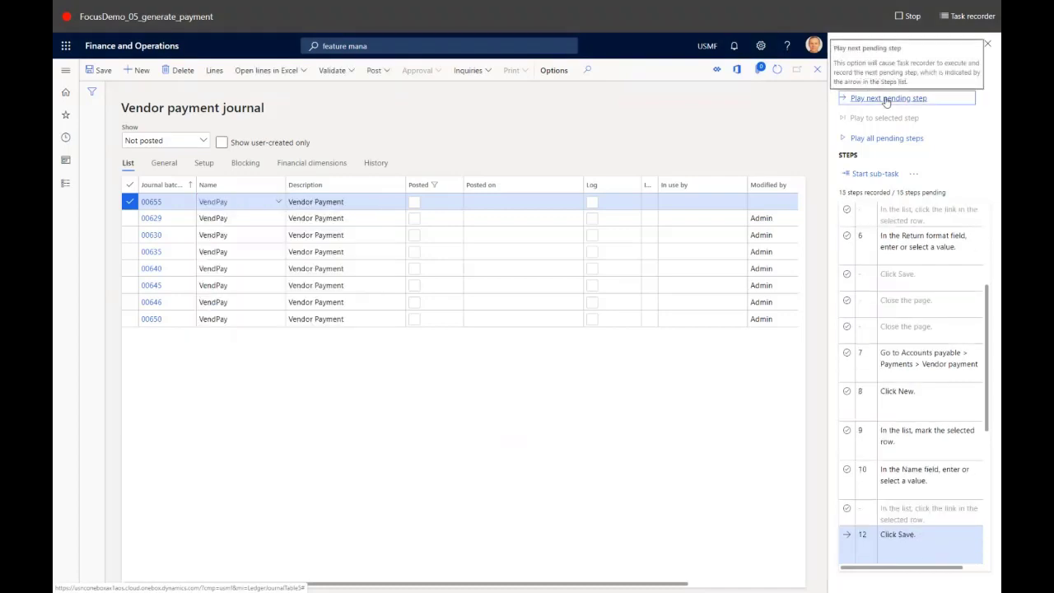
pyautogui.click(886, 98)
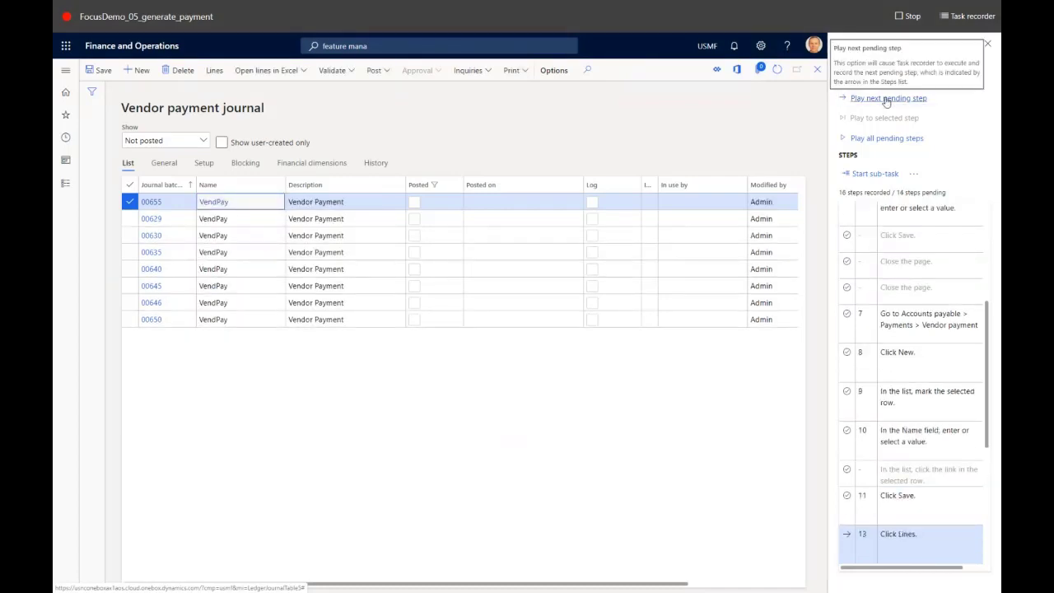
# Step: Replay the steps that open the journal lines and enter Fabrikam Supplier's vendor account, the description Payment and a debit of 1,000.00
pyautogui.click(886, 98)
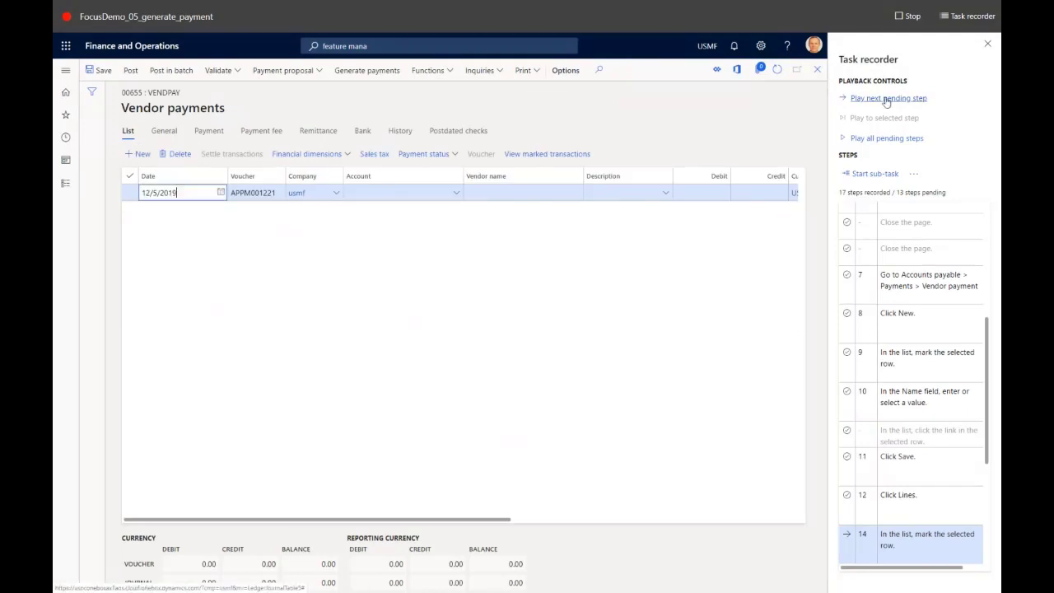
pyautogui.click(886, 98)
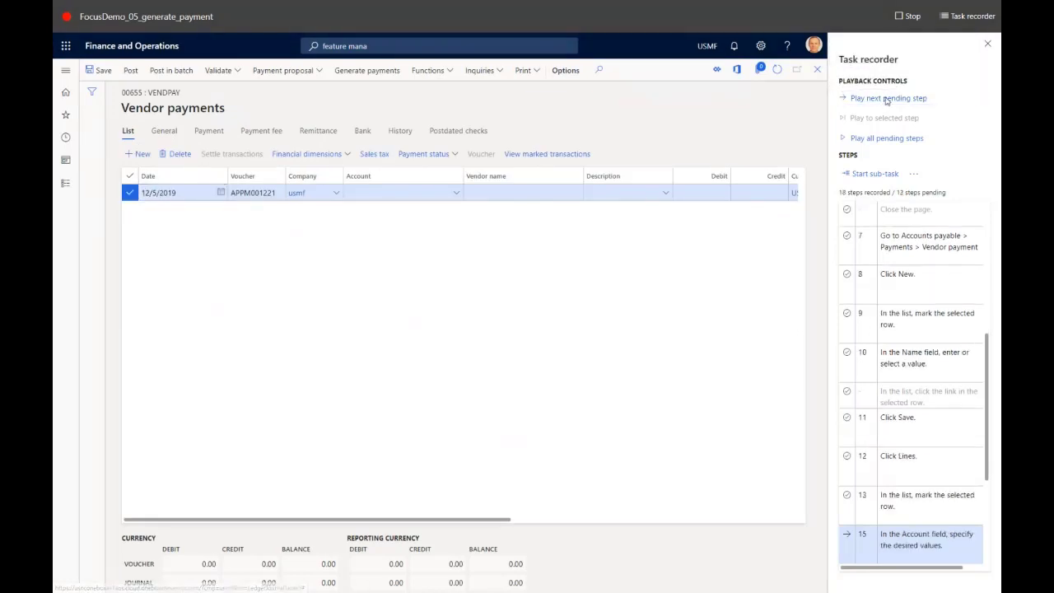
pyautogui.click(886, 98)
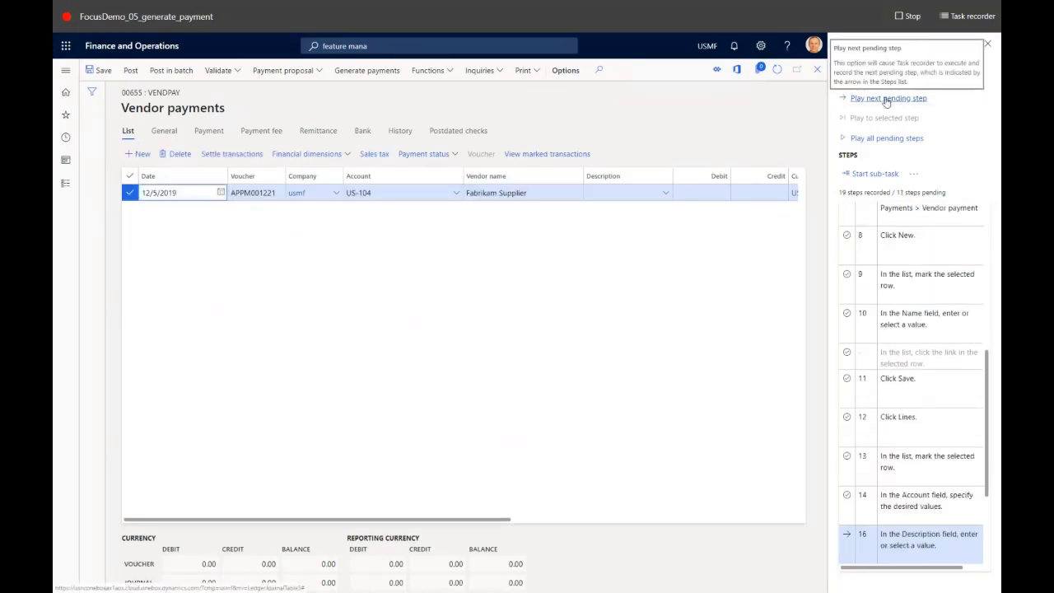
pyautogui.click(886, 98)
pyautogui.click(886, 98)
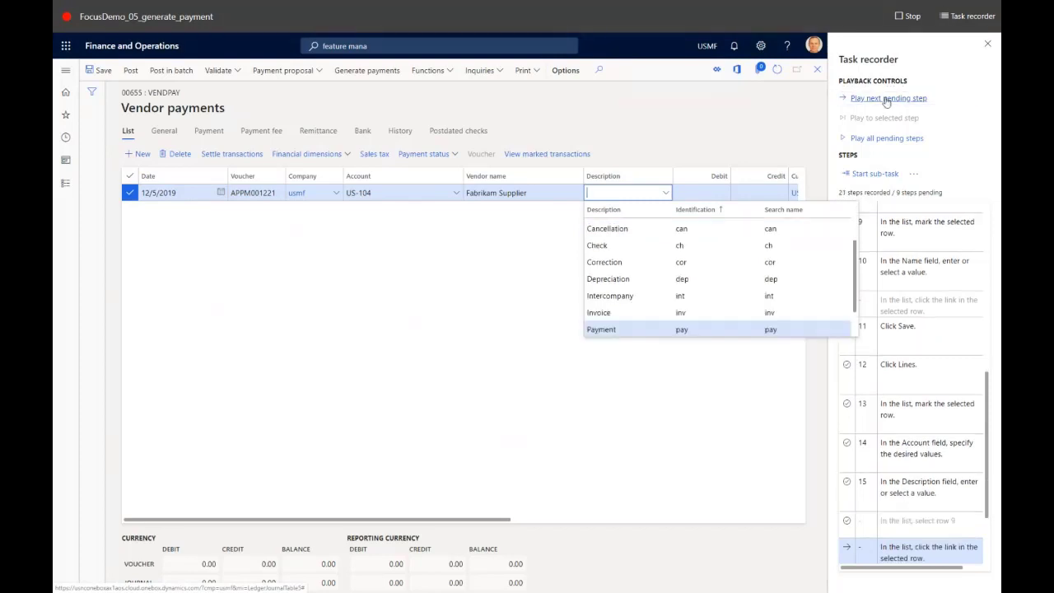
pyautogui.click(886, 98)
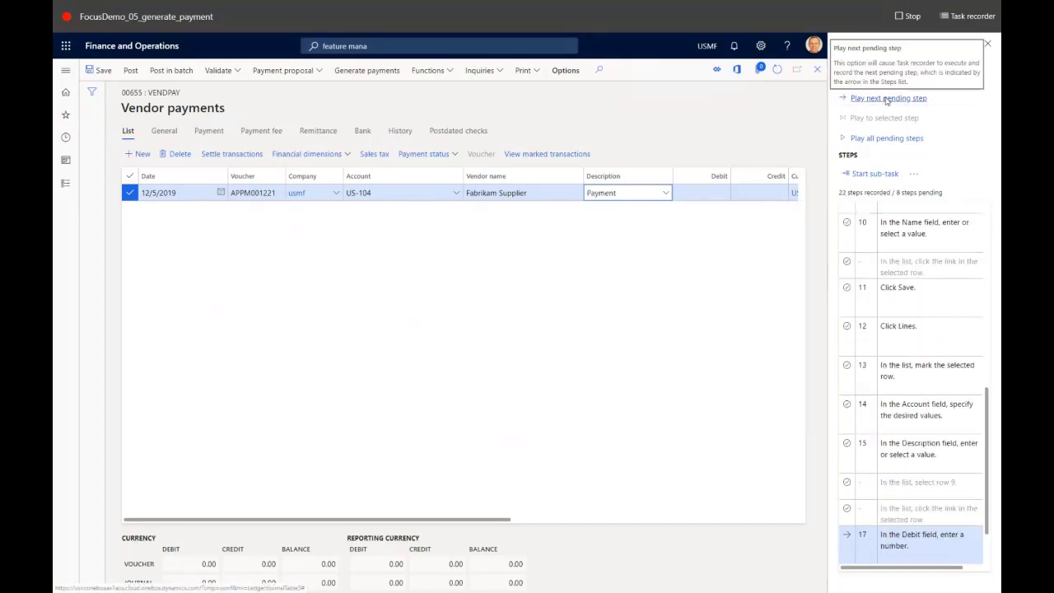
pyautogui.click(886, 98)
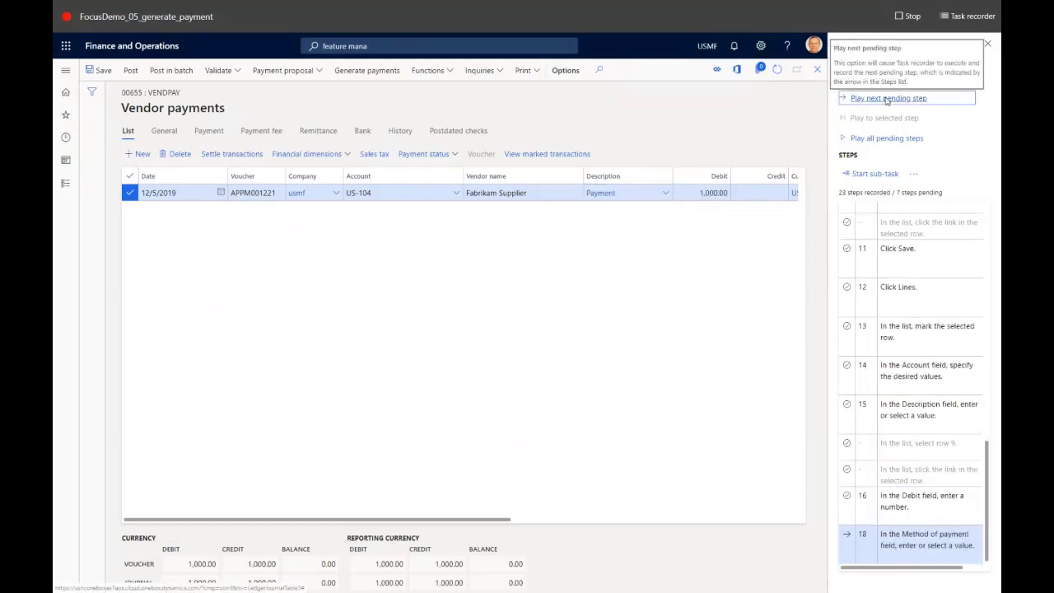
# Step: Replay the recorded steps that set the payment line's method of payment to ELECTRONIC and save the line
pyautogui.click(886, 98)
pyautogui.click(886, 98)
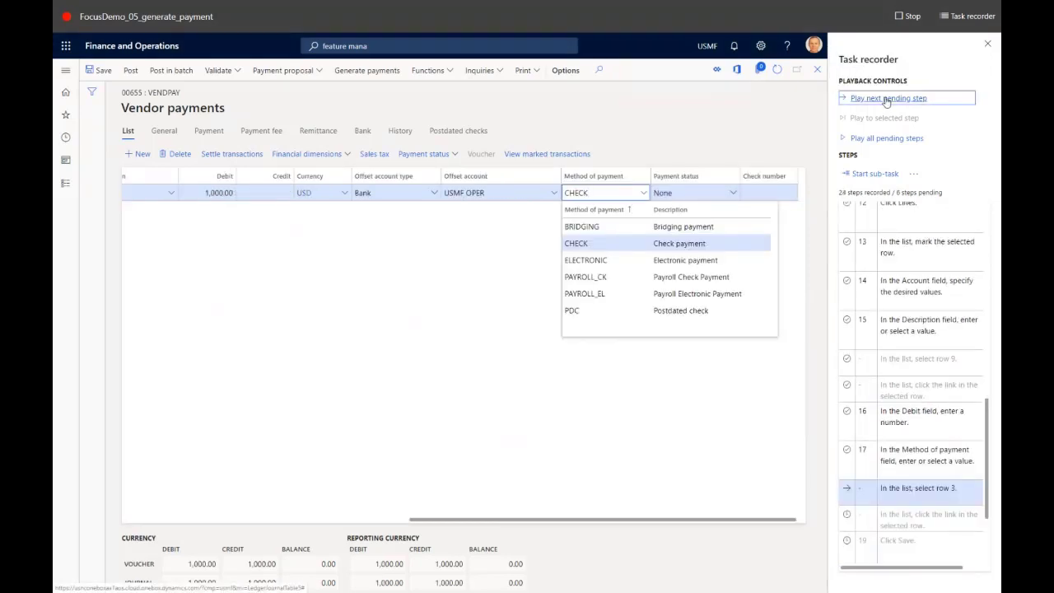
pyautogui.click(886, 98)
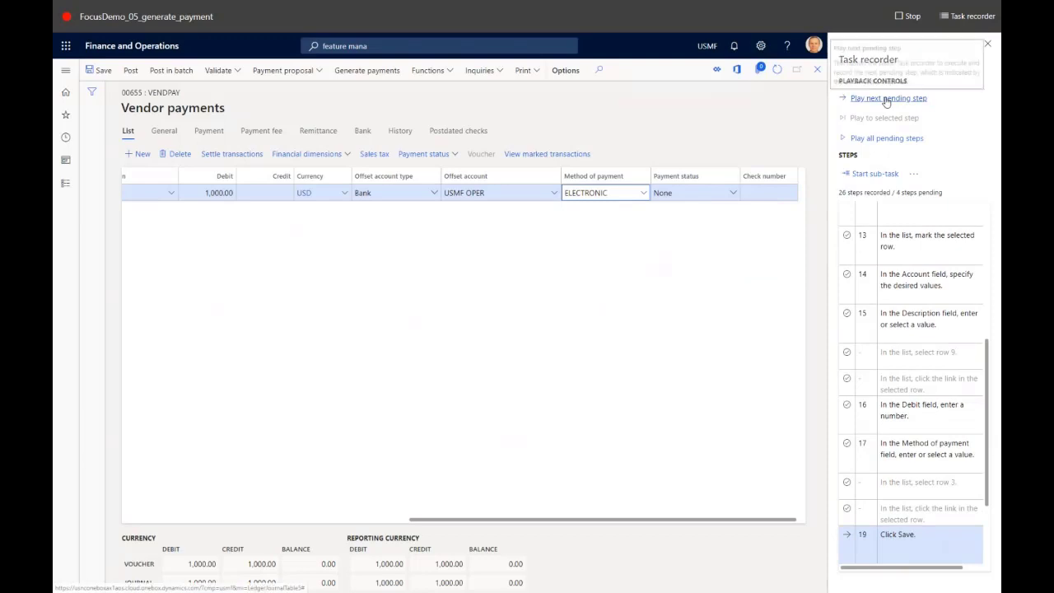
pyautogui.click(886, 98)
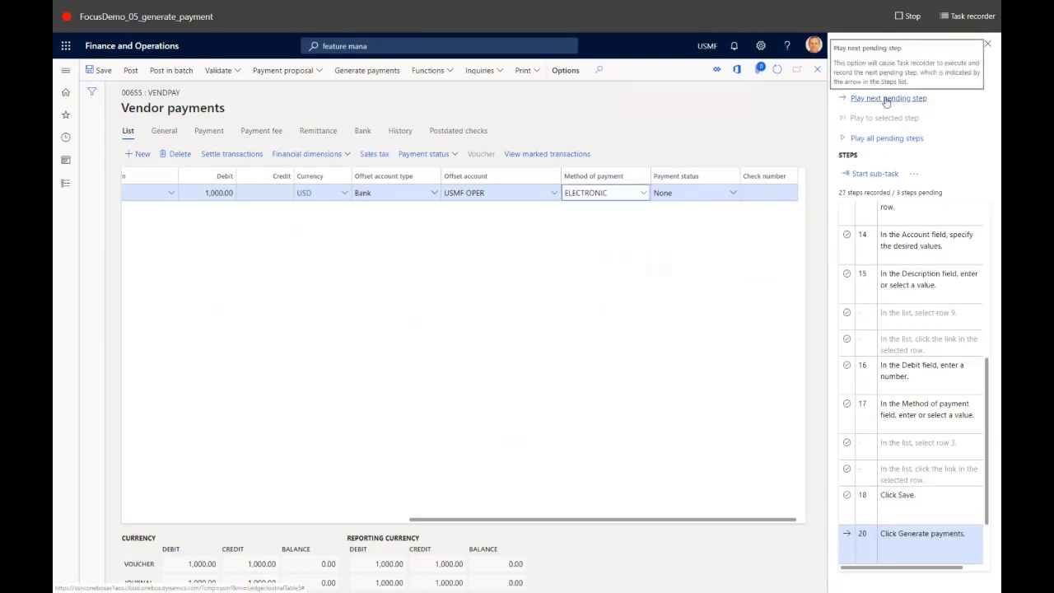
# Step: Replay the steps that generate the payment with method ELECTRONIC, file name TestPayment and bank account USMF OPER, accepting the electronic report parameters
pyautogui.click(885, 98)
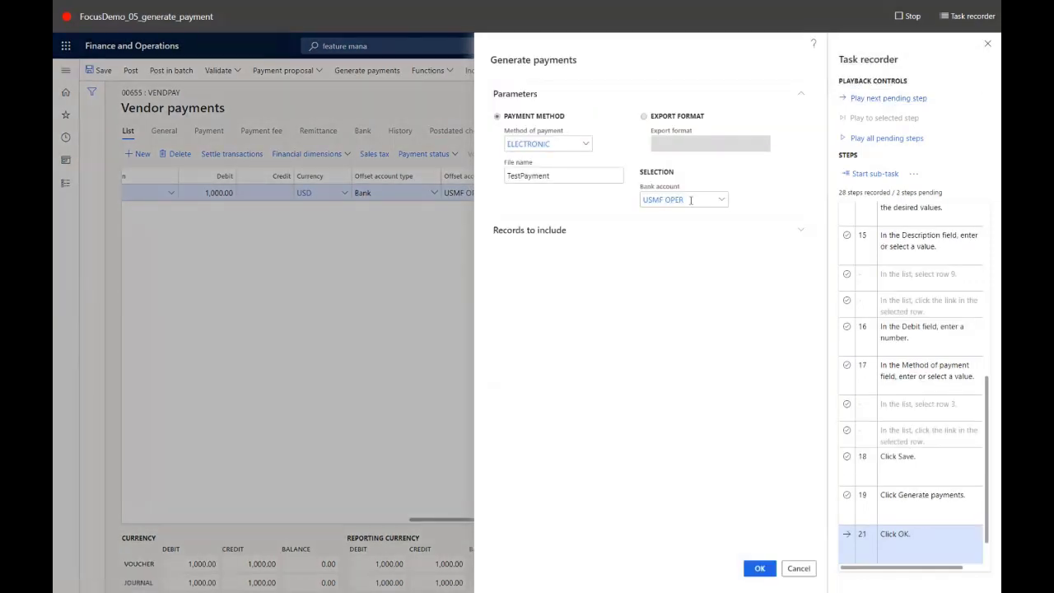
pyautogui.click(889, 99)
pyautogui.click(888, 99)
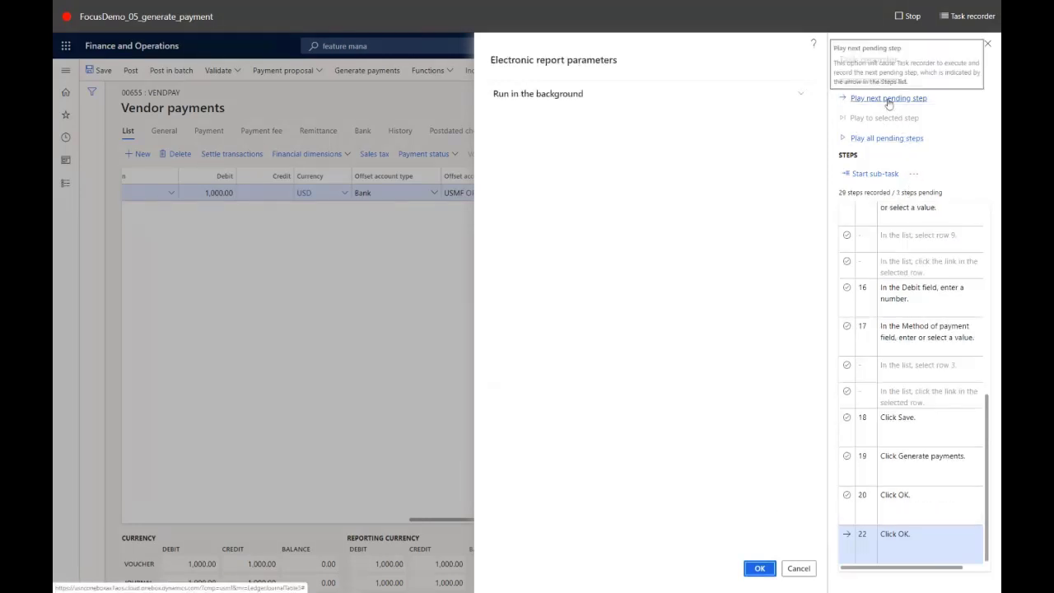
pyautogui.click(888, 99)
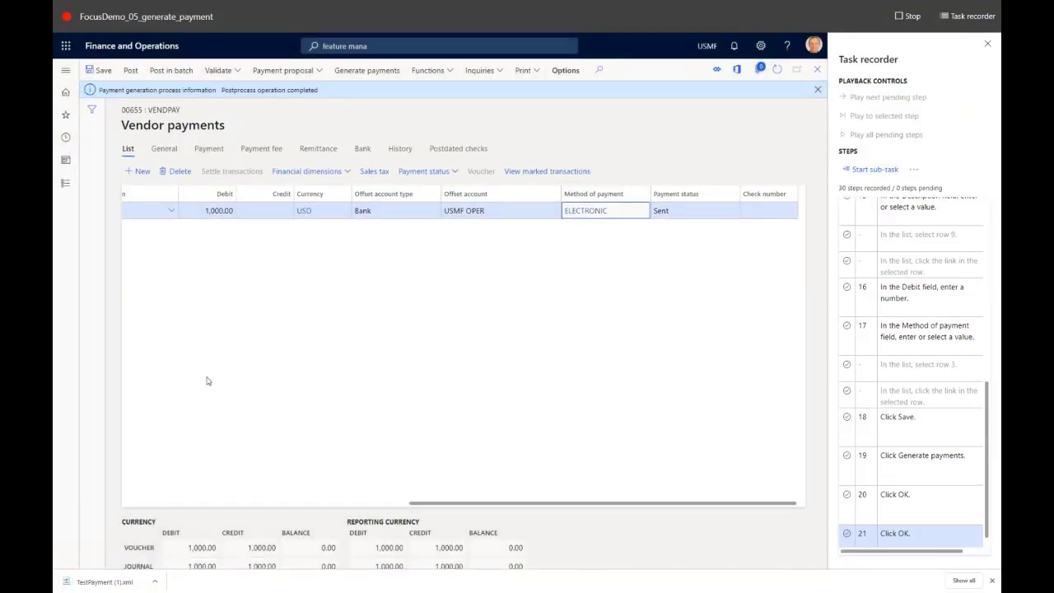
# Step: Open the downloaded TestPayment (1).xml, examine the generated payment message and close the file
pyautogui.click(154, 581)
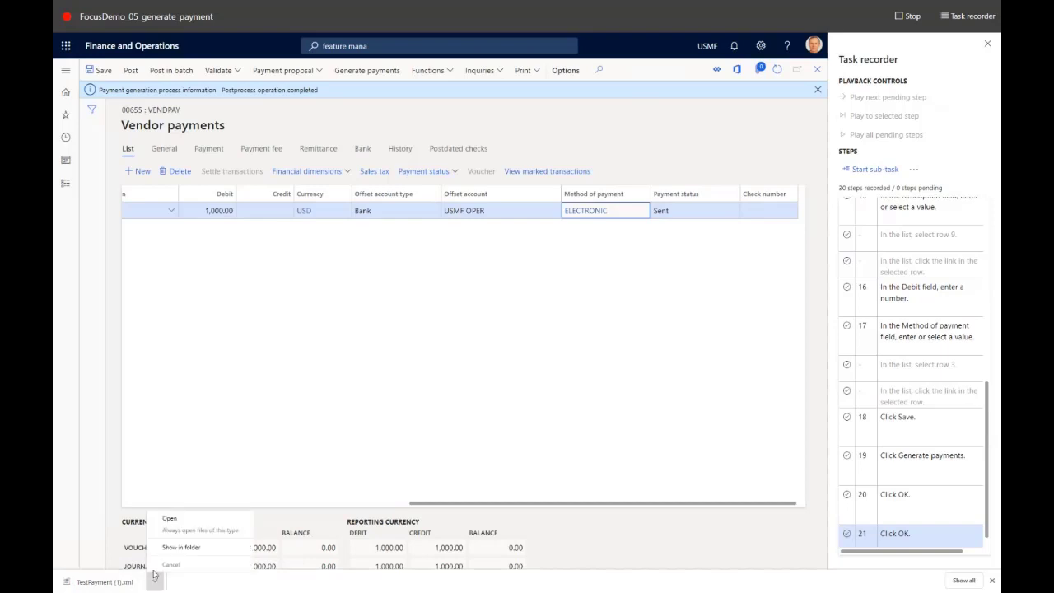
pyautogui.click(169, 518)
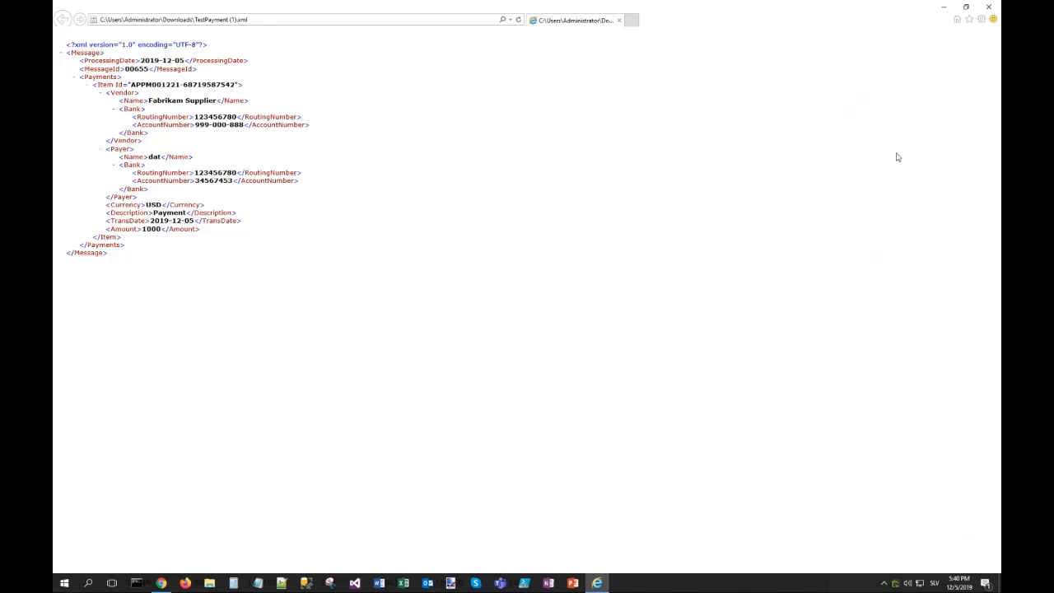
pyautogui.click(991, 8)
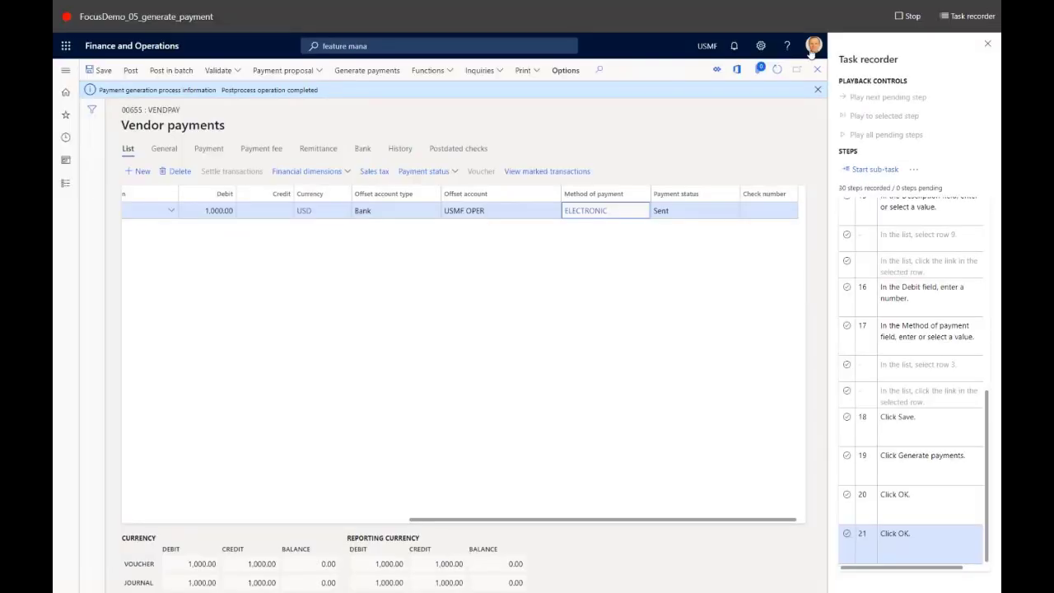